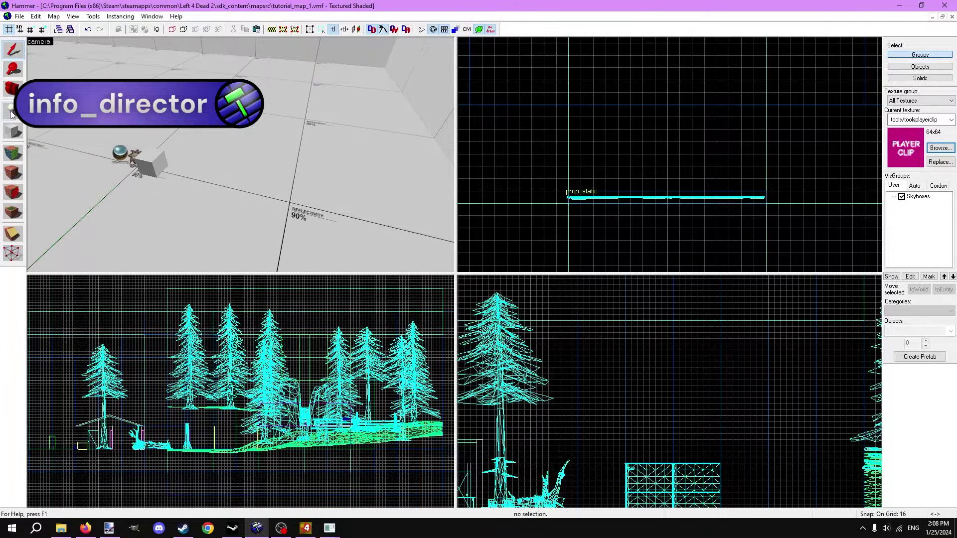
{"action": "type", "text": "info_direct"}
Place an info_director entity in the 3D view and set its Name to 'director'
{"action": "left_click", "coordinate": [900, 91]}
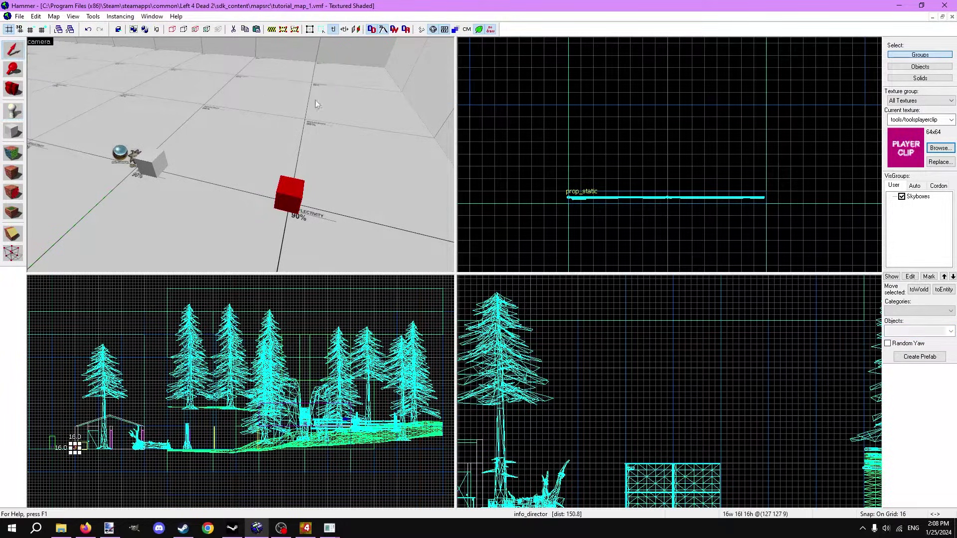
{"action": "key", "text": "ctrl+shift+e"}
{"action": "scroll", "coordinate": [674, 359], "scroll_direction": "up", "scroll_amount": 6}
{"action": "scroll", "coordinate": [692, 413], "scroll_direction": "up", "scroll_amount": 5}
{"action": "left_click_drag", "start_coordinate": [412, 228], "coordinate": [242, 155]}
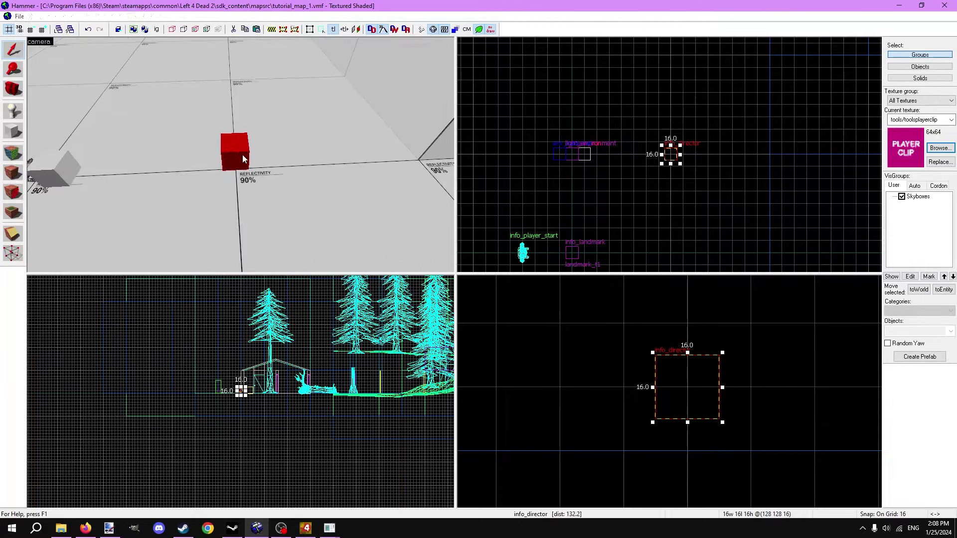
{"action": "key", "text": "alt+Return"}
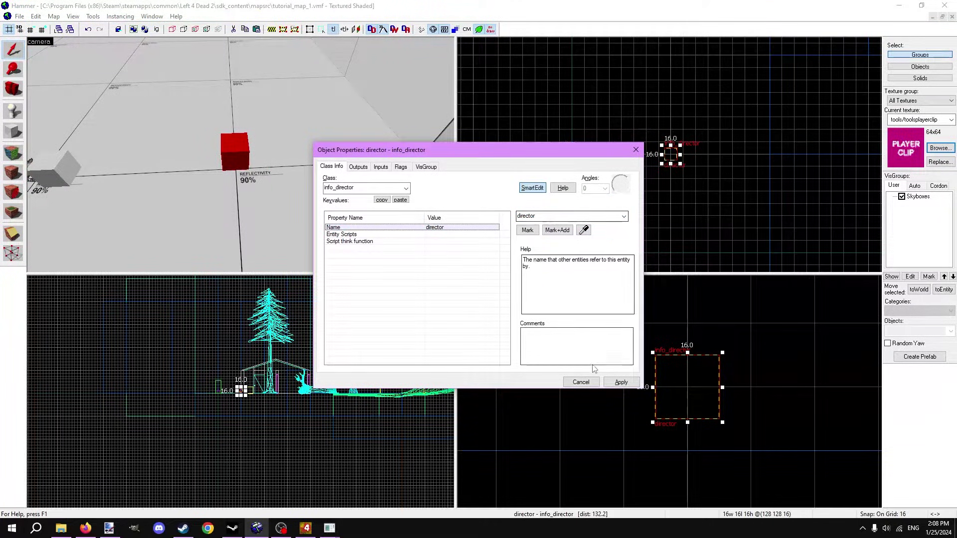
{"action": "key", "text": "Escape"}
{"action": "left_click_drag", "start_coordinate": [241, 154], "coordinate": [248, 150]}
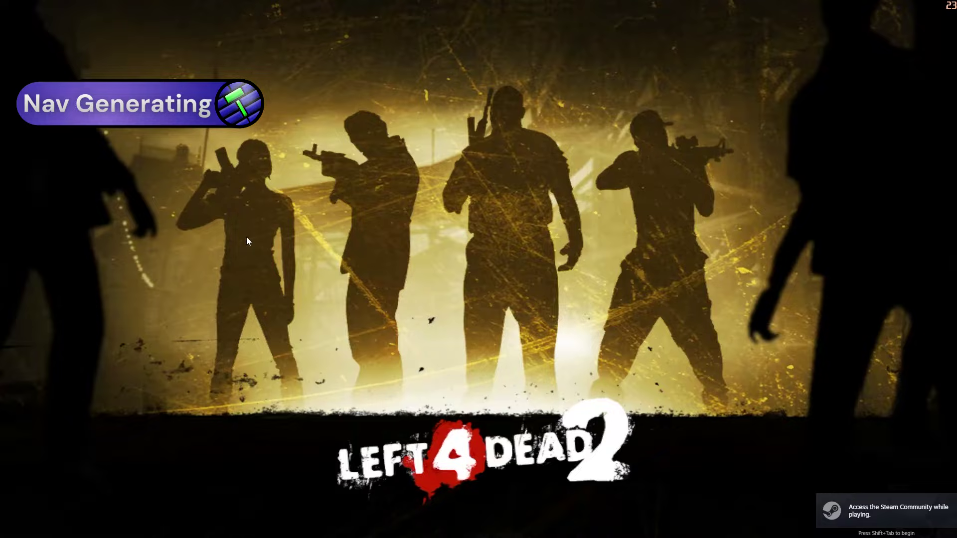
Load tutorial_map_1 from the console, enable sv_cheats 1, and bind c to noclip
{"action": "key", "text": "grave"}
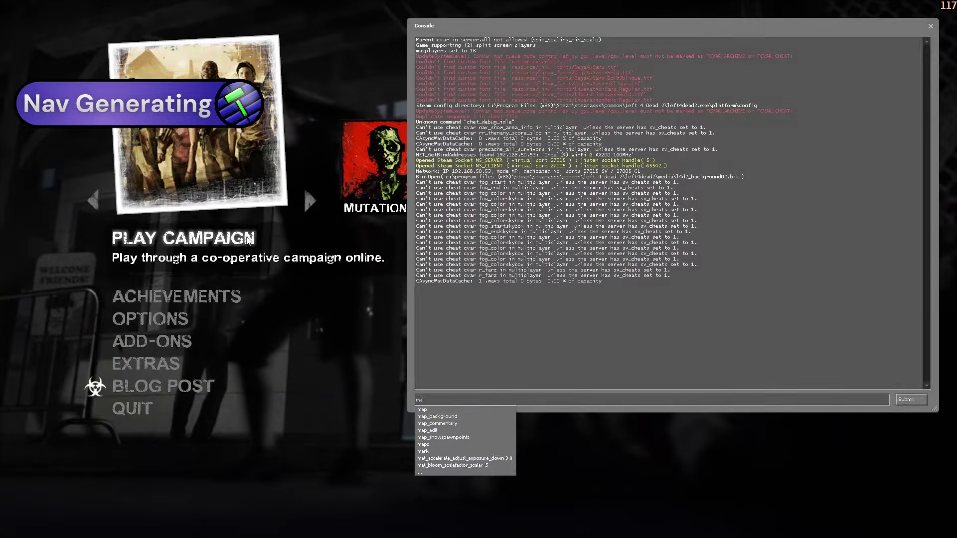
{"action": "type", "text": "map tutorial_map_"}
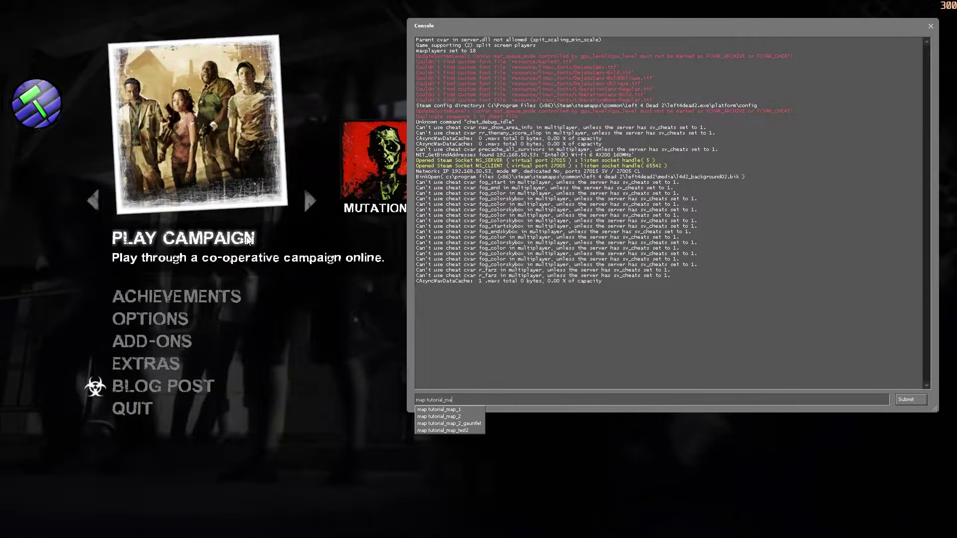
{"action": "type", "text": "1"}
{"action": "key", "text": "Return"}
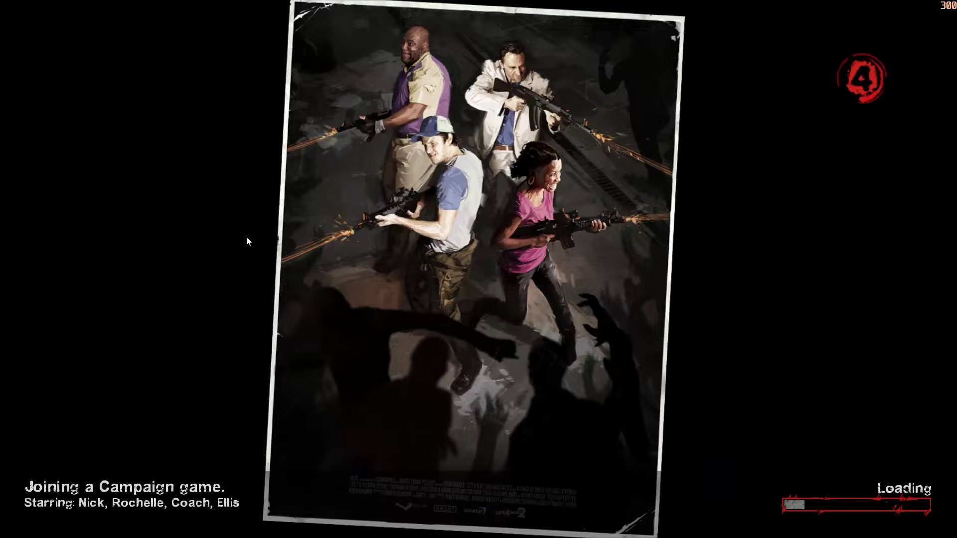
{"action": "key", "text": "grave"}
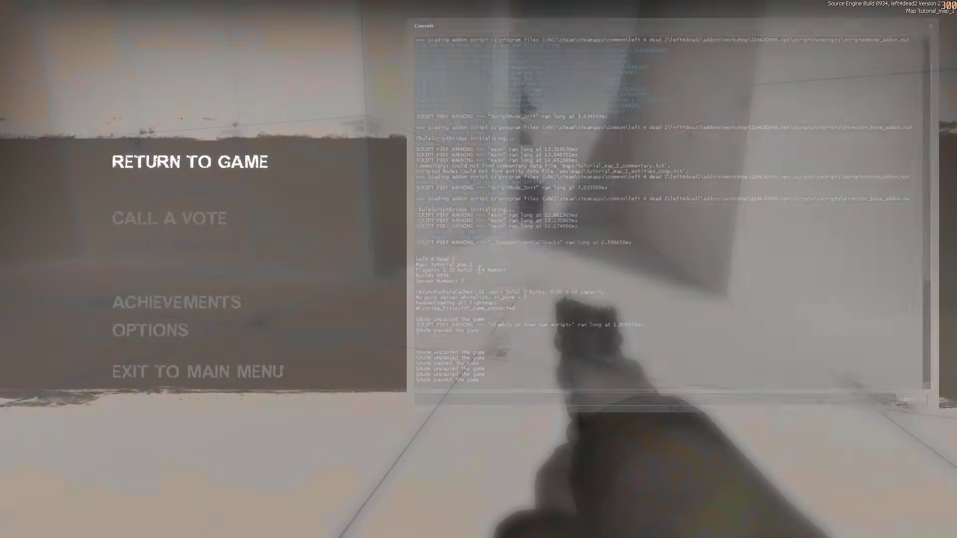
{"action": "type", "text": "sv"}
{"action": "type", "text": " 1"}
{"action": "key", "text": "Return"}
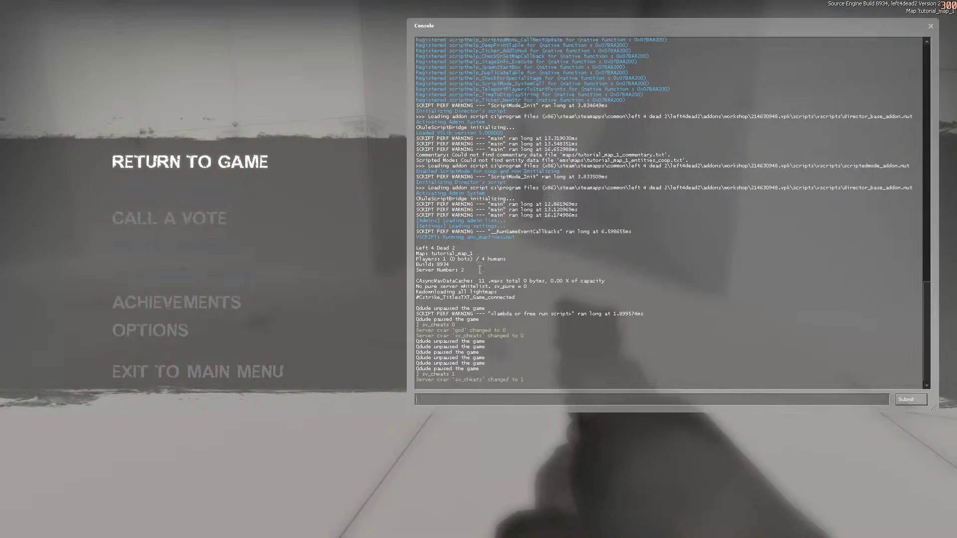
{"action": "key", "text": "grave"}
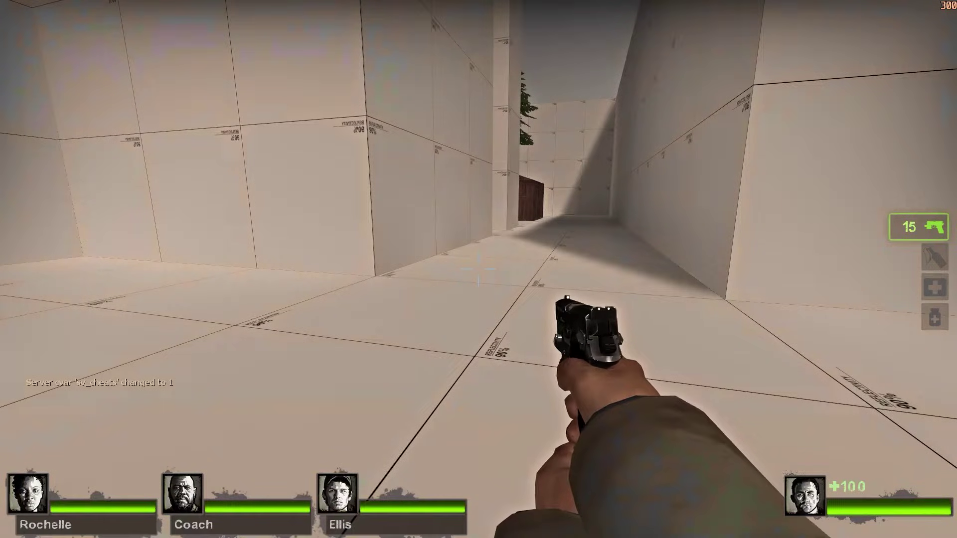
{"action": "key", "text": "grave"}
{"action": "type", "text": "bind"}
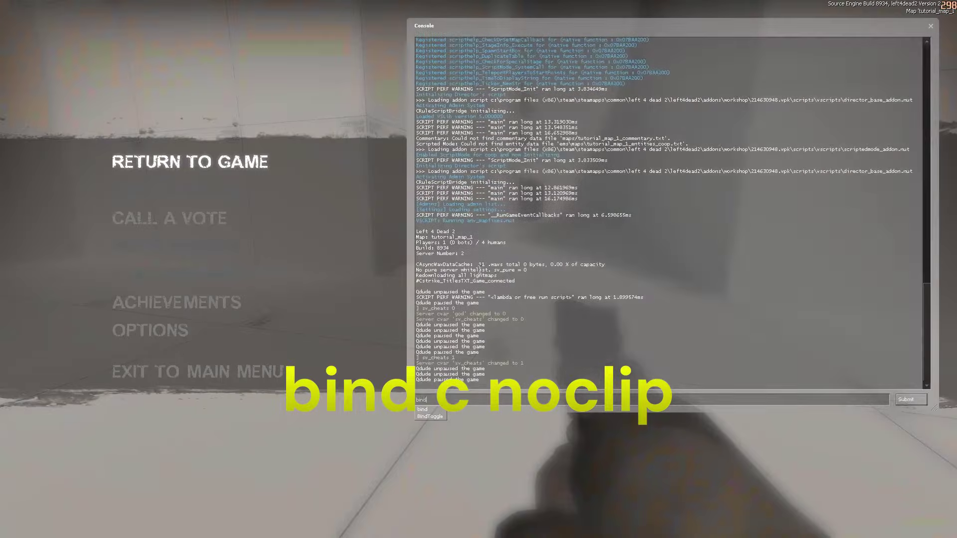
{"action": "key", "text": "grave"}
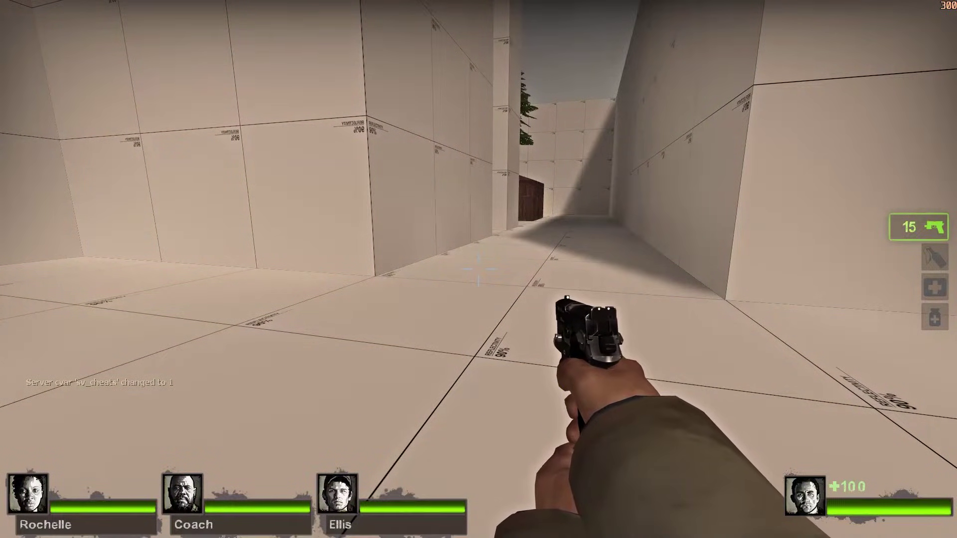
Turn on nav_edit 1 and mark a walkable spot in the corridor
{"action": "key", "text": "grave"}
{"action": "type", "text": "nav_edit 1"}
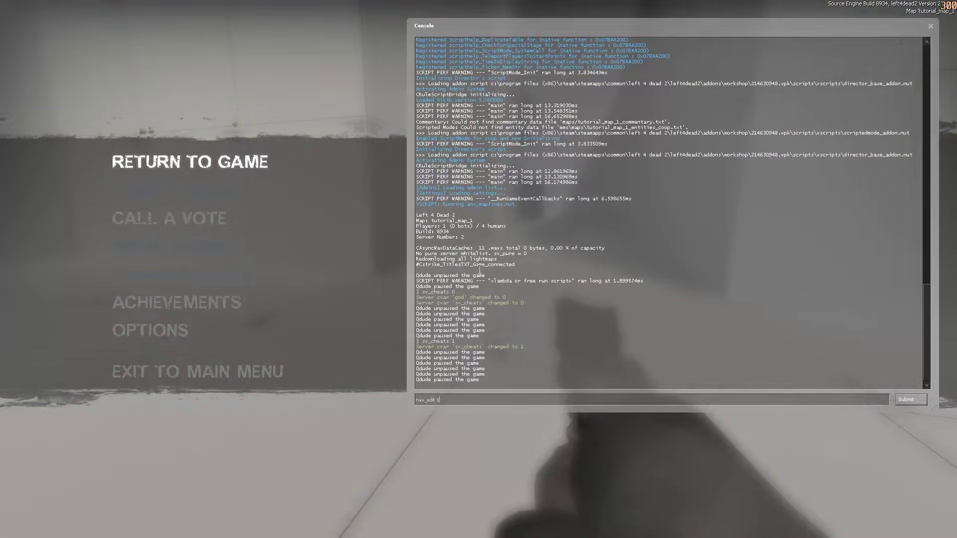
{"action": "key", "text": "Return"}
{"action": "key", "text": "grave"}
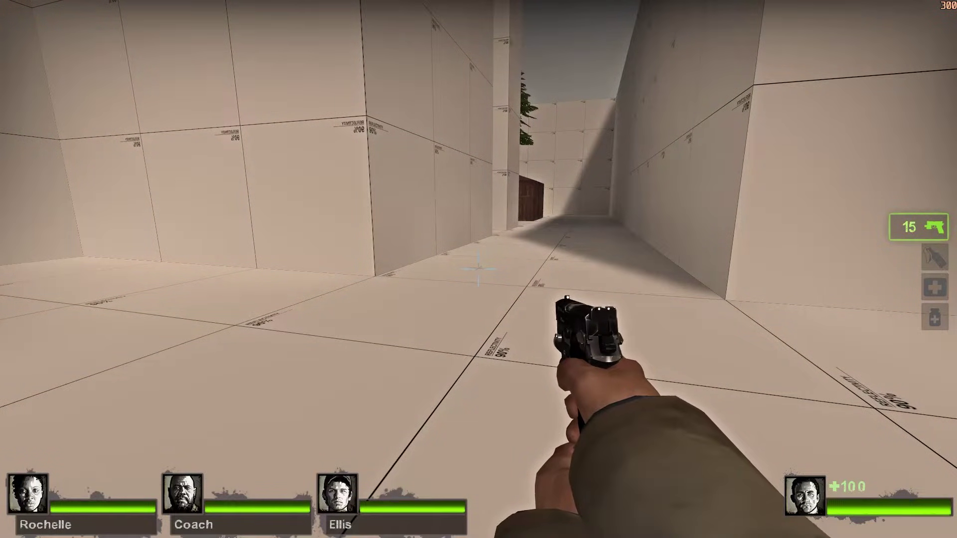
{"action": "key", "text": "w"}
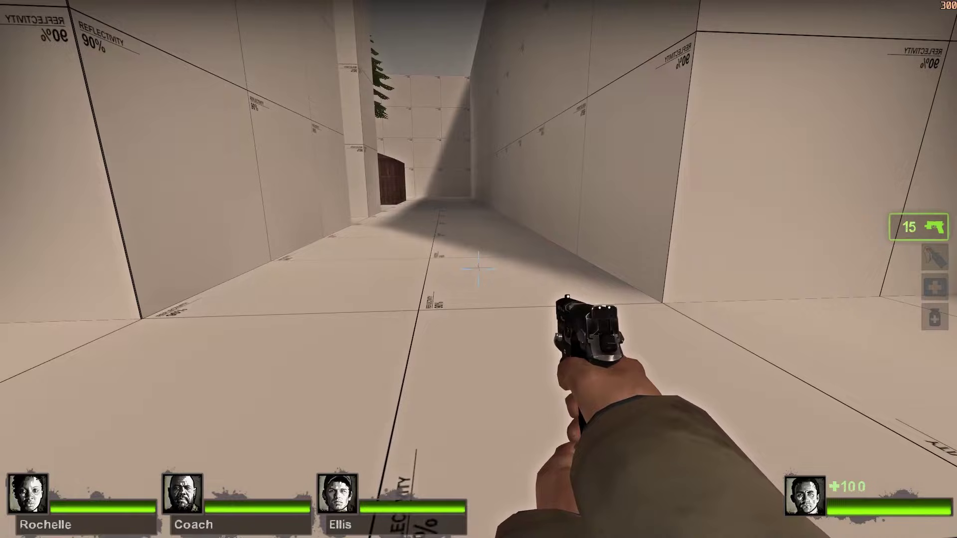
{"action": "key", "text": "grave"}
{"action": "type", "text": "nav_mark_walkal"}
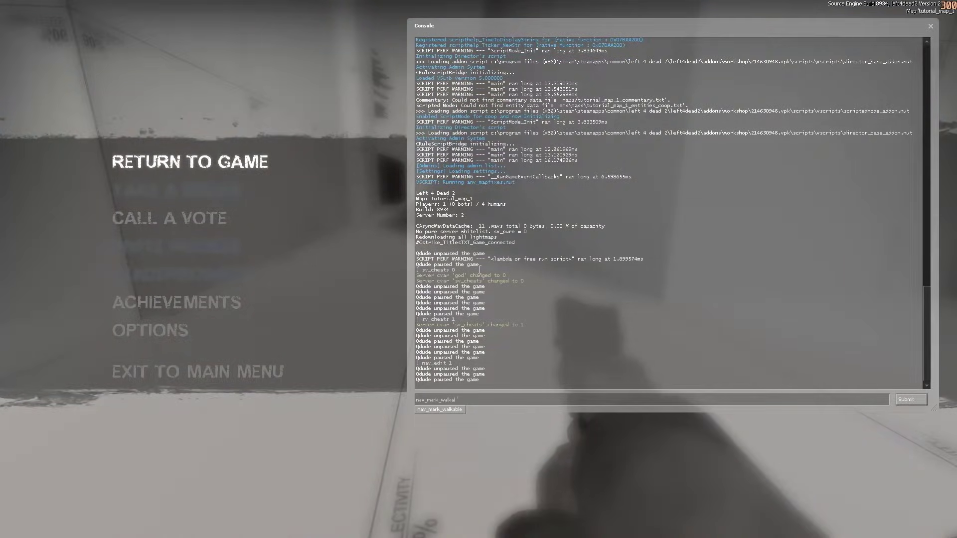
{"action": "type", "text": "e"}
{"action": "key", "text": "Return"}
{"action": "key", "text": "Escape"}
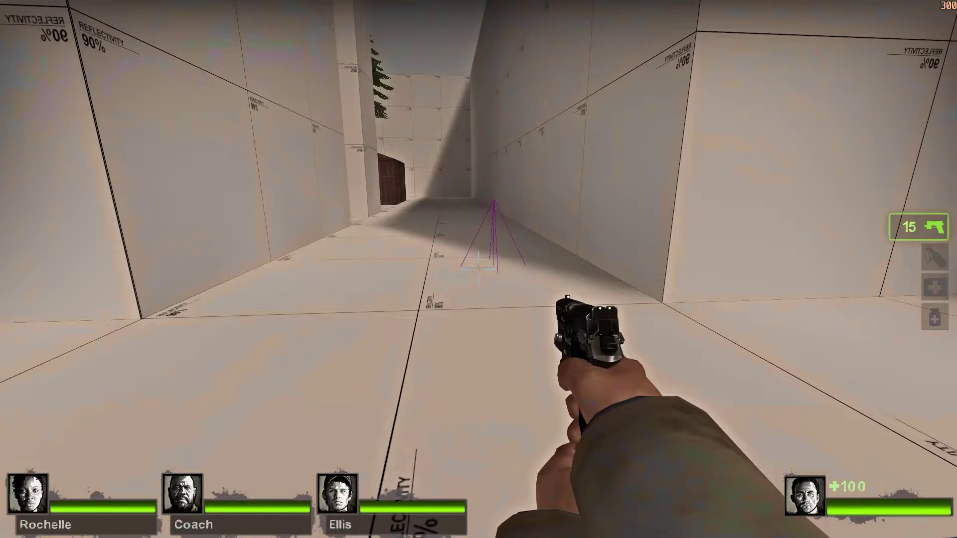
Fly over the wooden shed and mark walkable spots on its roof and in the forest
{"action": "key", "text": "w"}
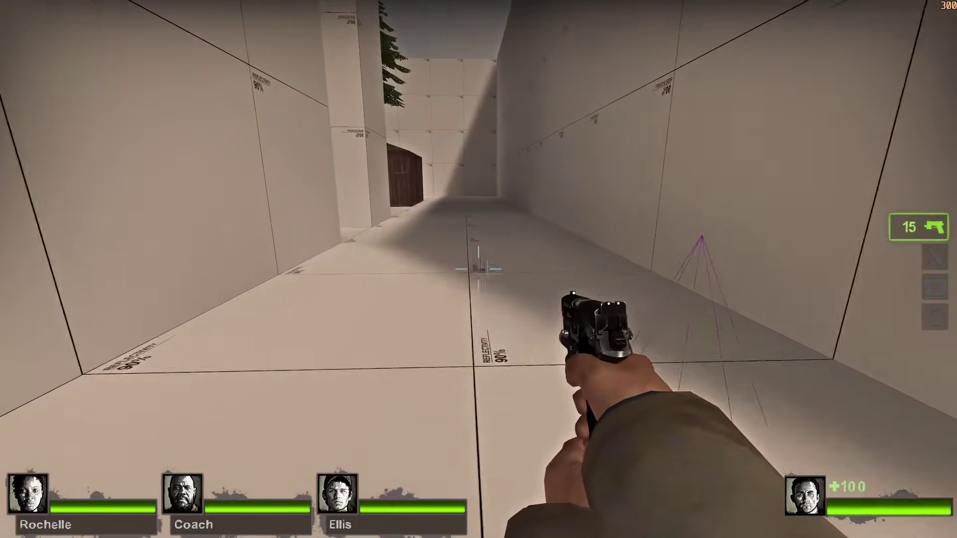
{"action": "key", "text": "w"}
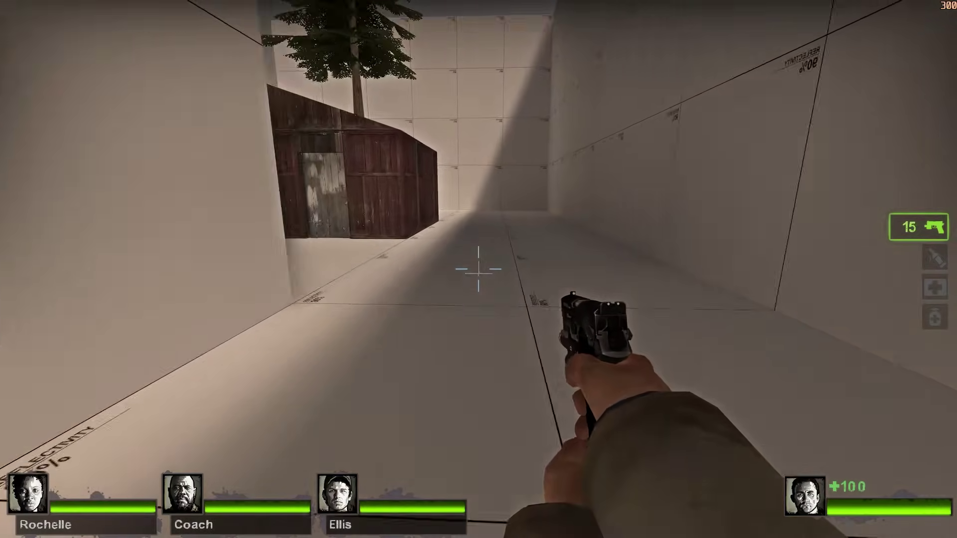
{"action": "key", "text": "w"}
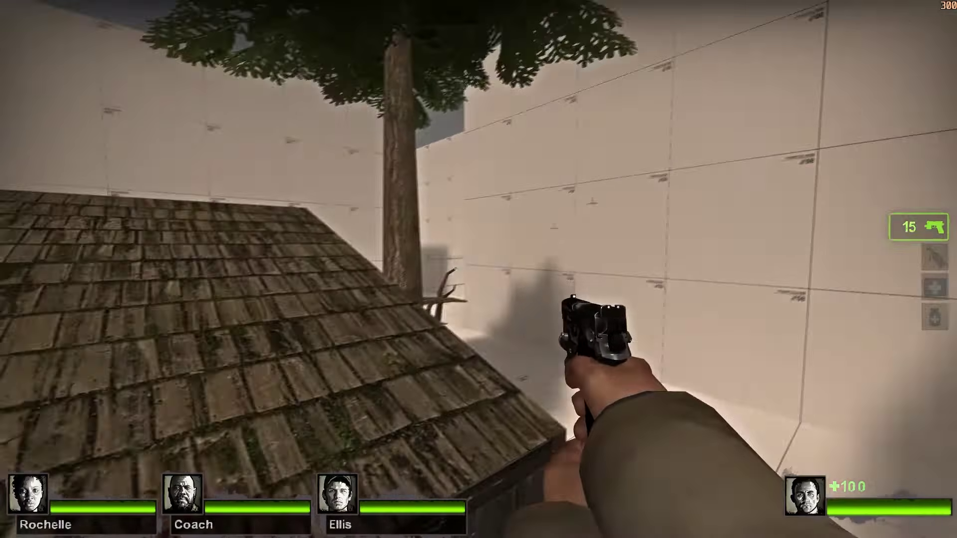
{"action": "key", "text": "s"}
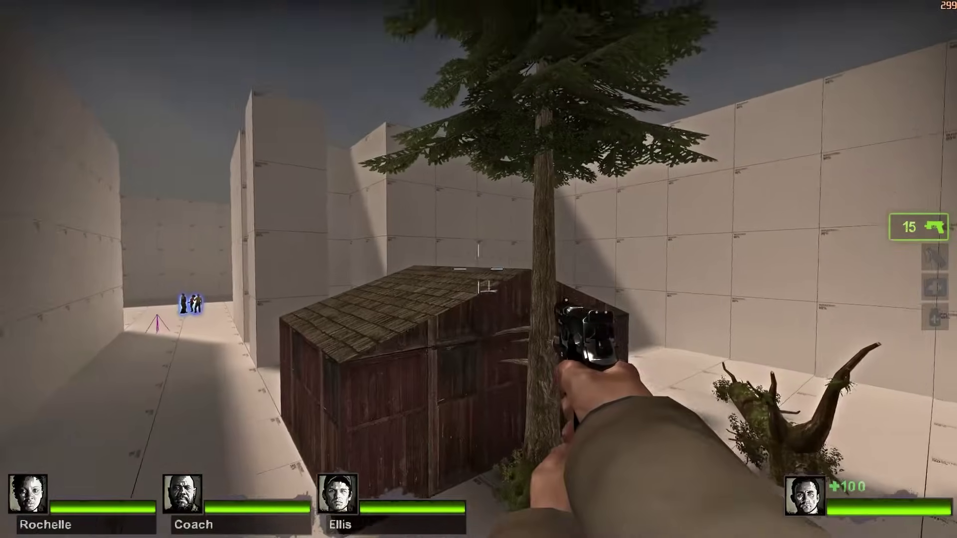
{"action": "key", "text": "grave"}
{"action": "key", "text": "grave"}
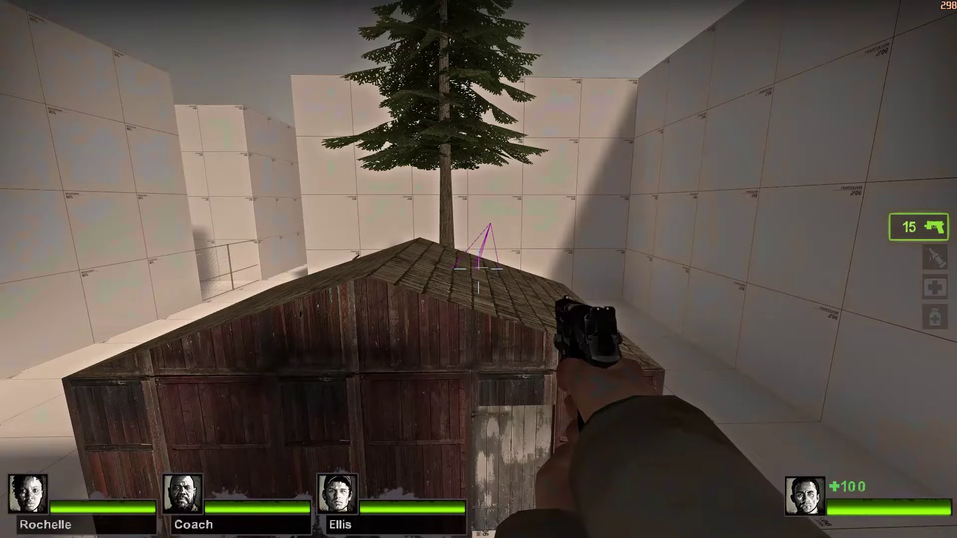
{"action": "key", "text": "w"}
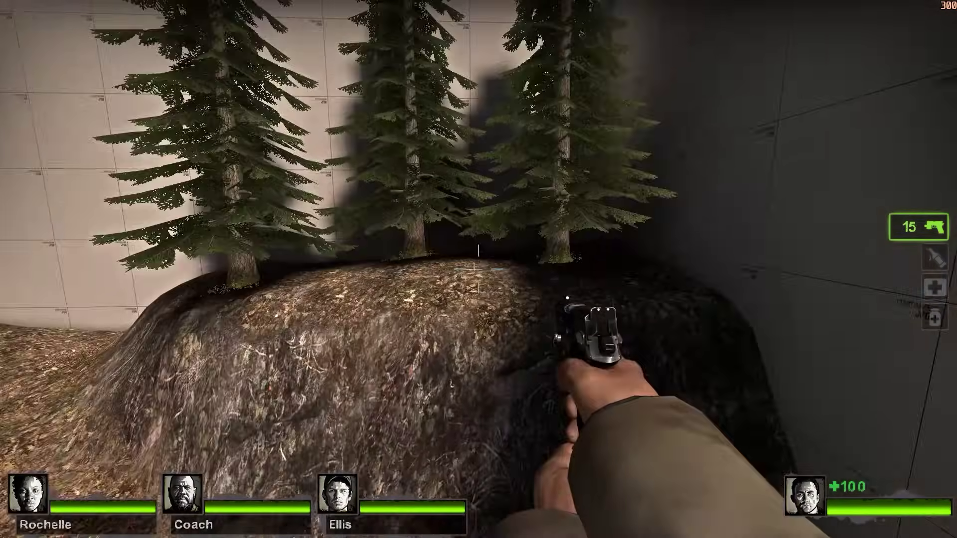
{"action": "key", "text": "grave"}
{"action": "key", "text": "grave"}
{"action": "key", "text": "grave"}
{"action": "type", "text": "nav_generate"}
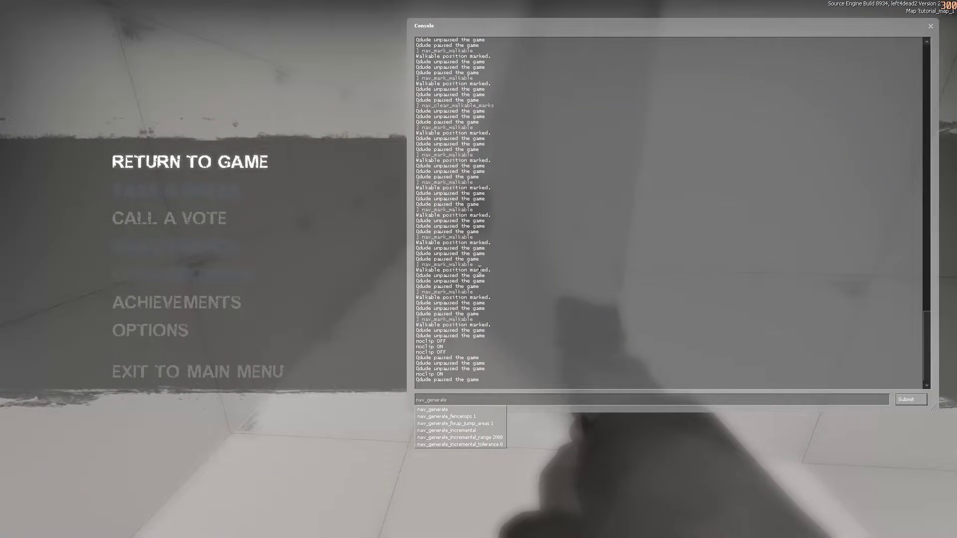
Run nav_generate to build tutorial_map_1.nav, then walk the corridor viewing the nav areas
{"action": "key", "text": "Return"}
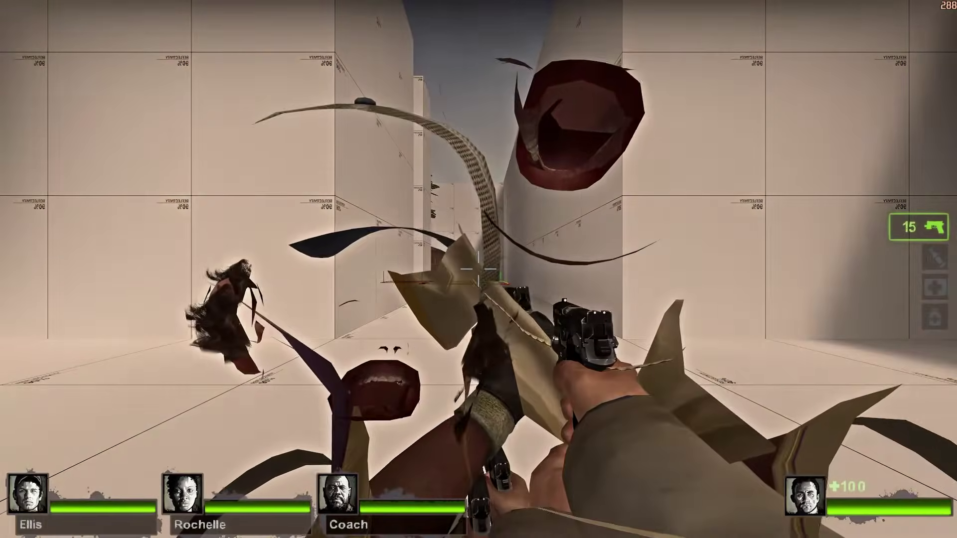
{"action": "key", "text": "w"}
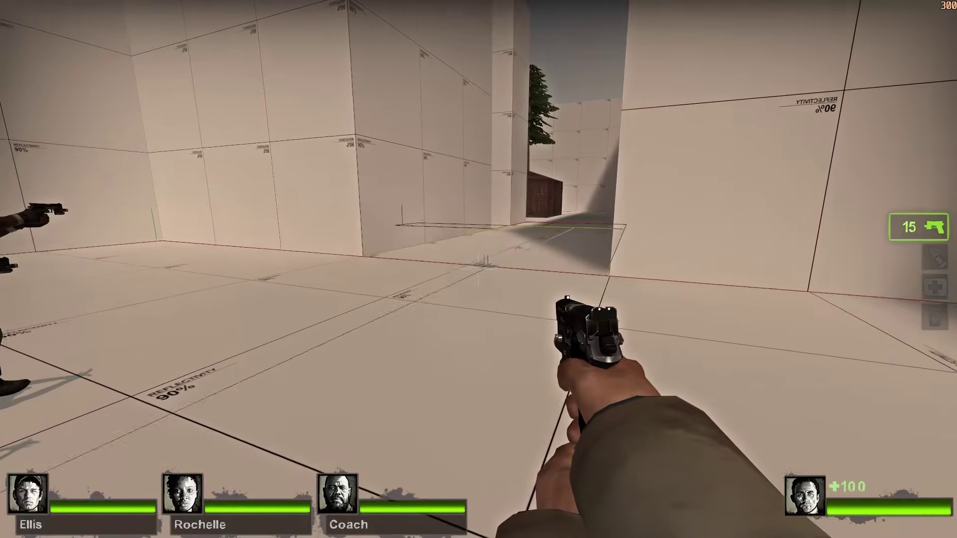
{"action": "key", "text": "w"}
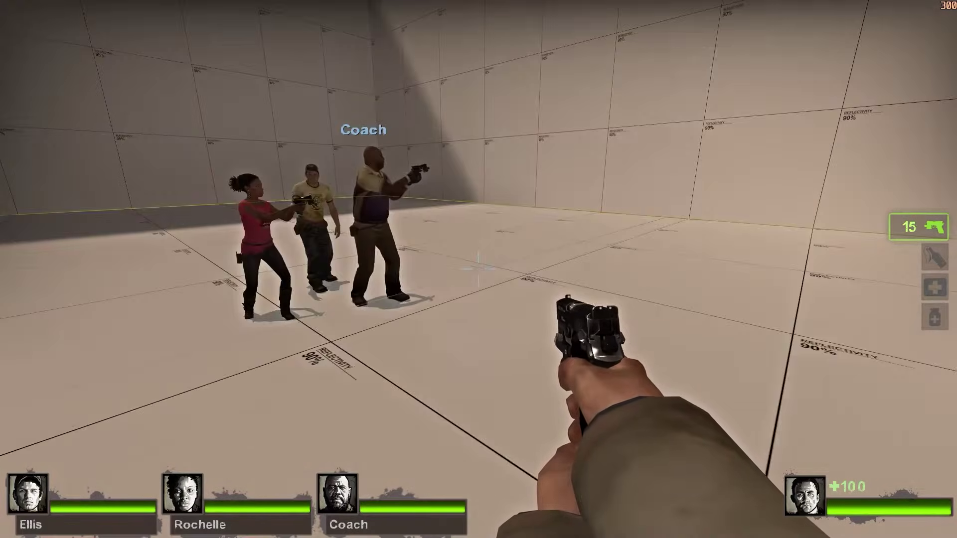
{"action": "key", "text": "w"}
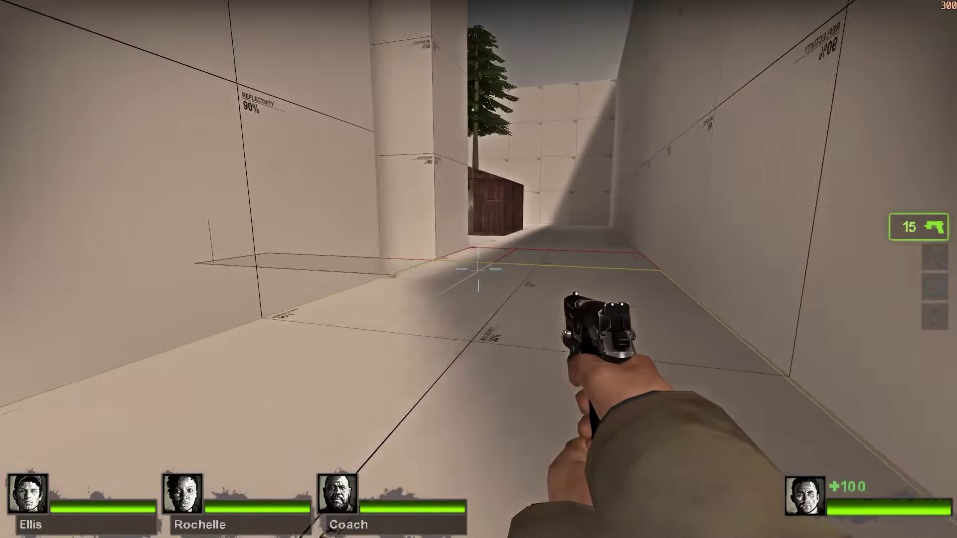
{"action": "key", "text": "w"}
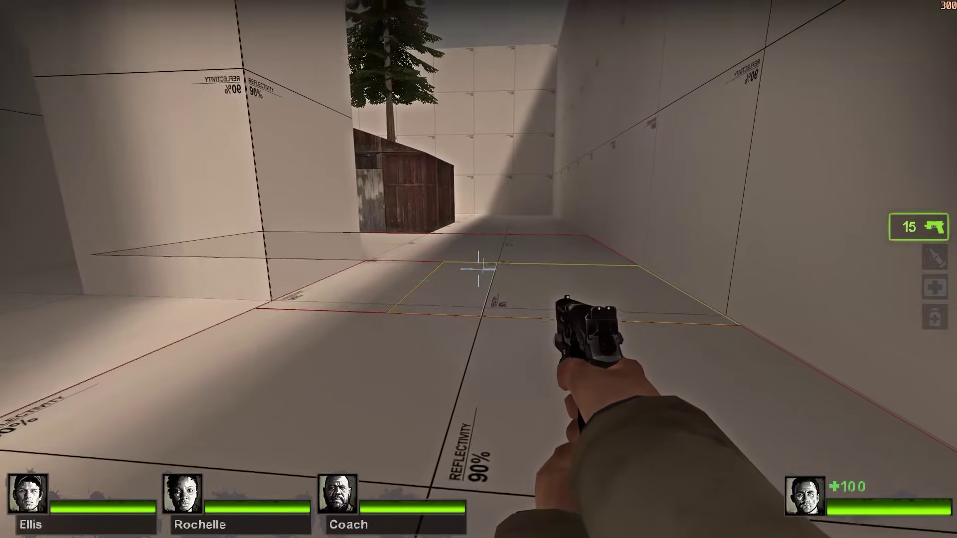
{"action": "key", "text": "s"}
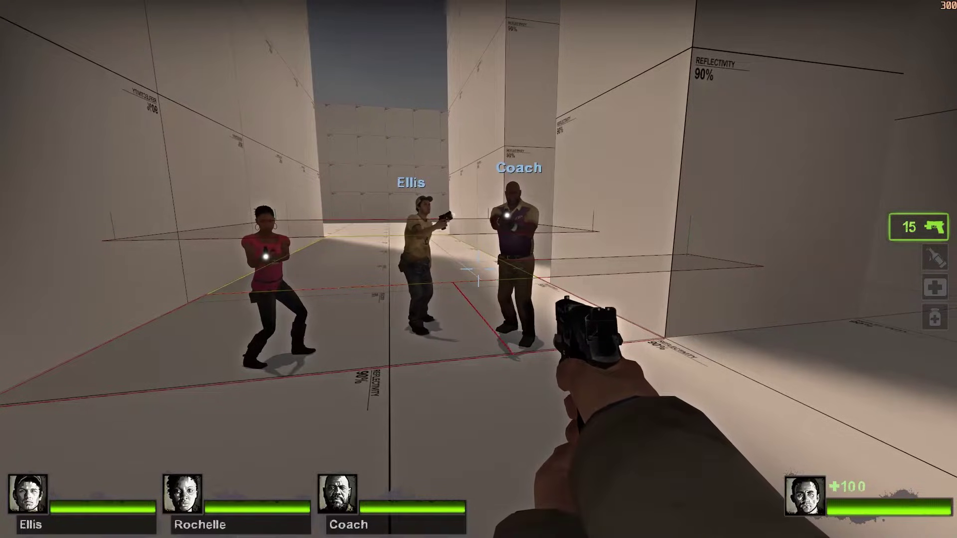
Remove all infected from the map with nb_delete_all
{"action": "key", "text": "grave"}
{"action": "type", "text": "nb_delete_all"}
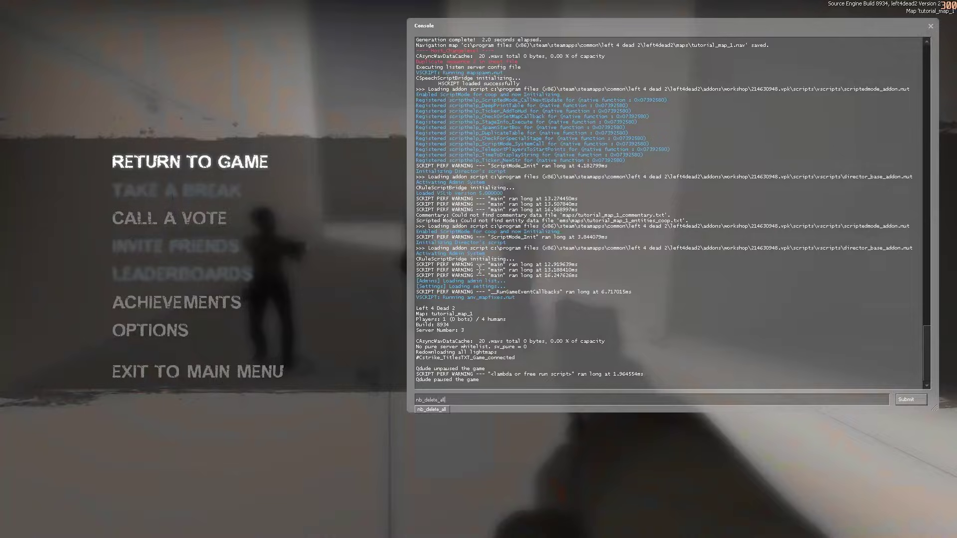
{"action": "key", "text": "Return"}
{"action": "key", "text": "Escape"}
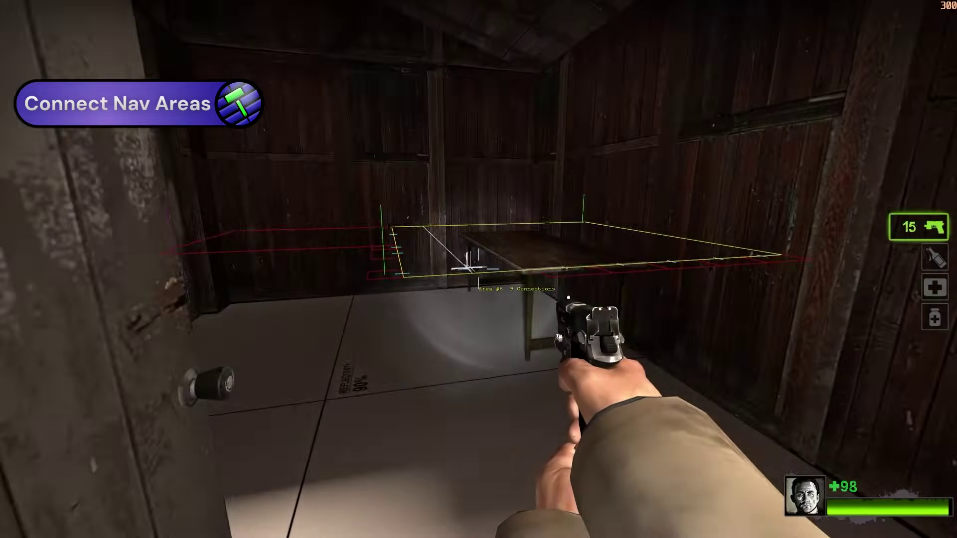
Spawn a zombie by the shack door, make it rush with nb_rush, and shoot it
{"action": "key", "text": "w"}
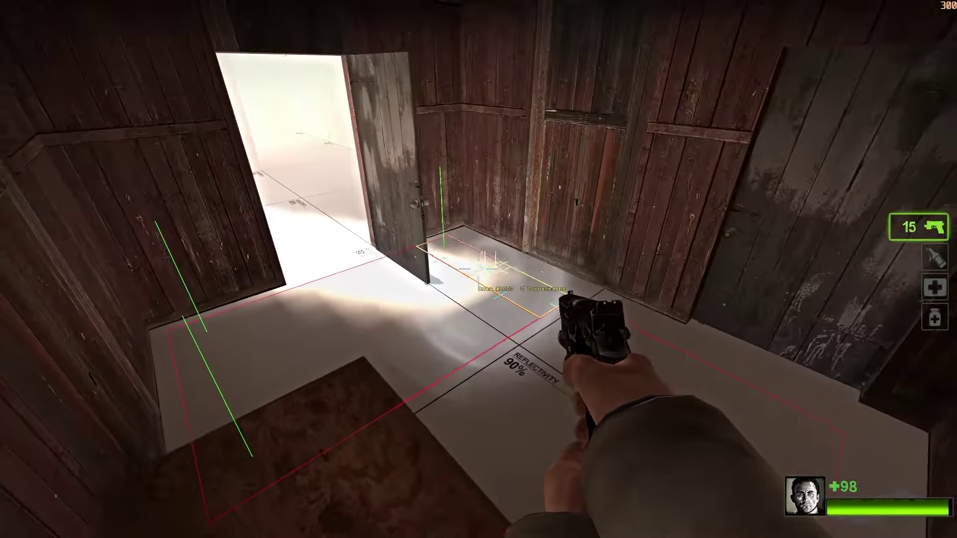
{"action": "key", "text": "g"}
{"action": "key", "text": "apostrophe"}
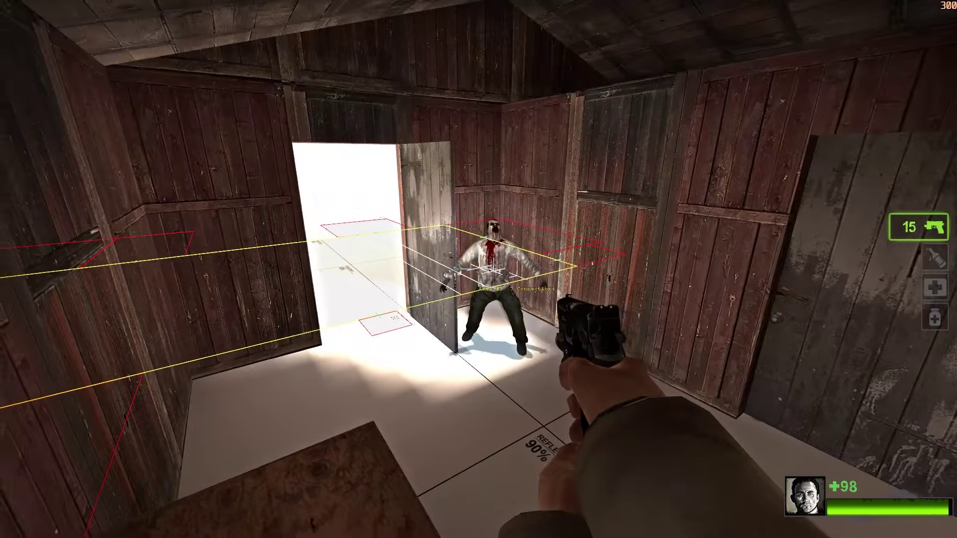
{"action": "key", "text": "x"}
{"action": "left_click", "coordinate": [478, 270]}
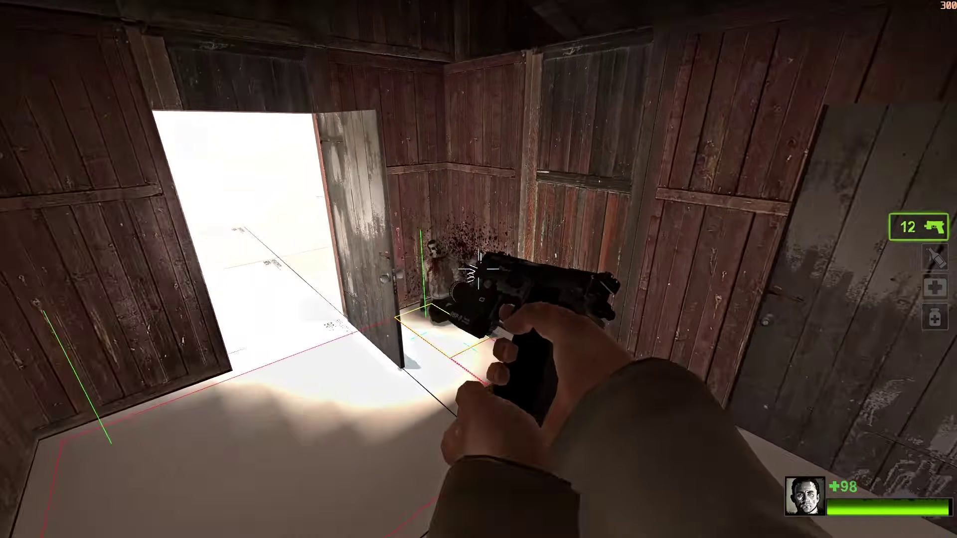
{"action": "key", "text": "w"}
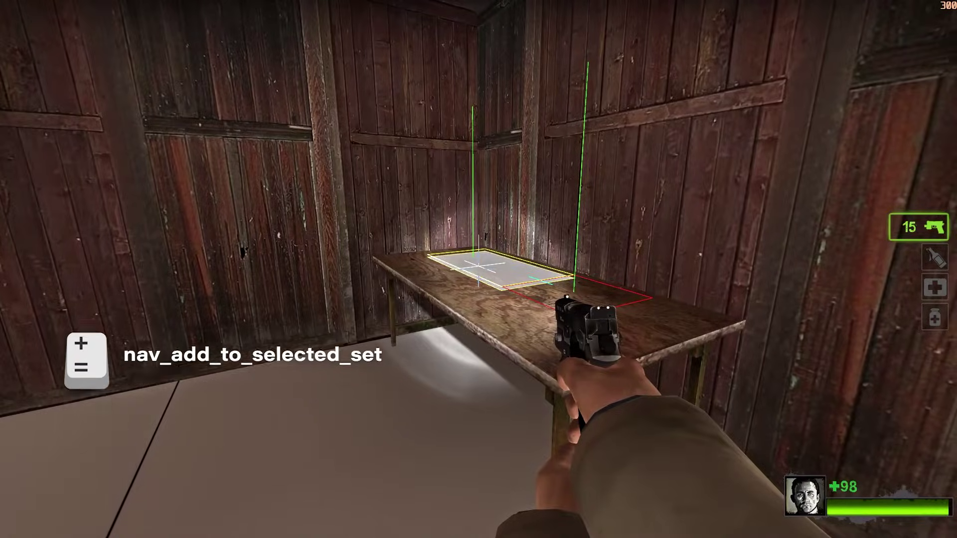
Select the table and floor nav areas and connect them with nav_connect
{"action": "key", "text": "equal"}
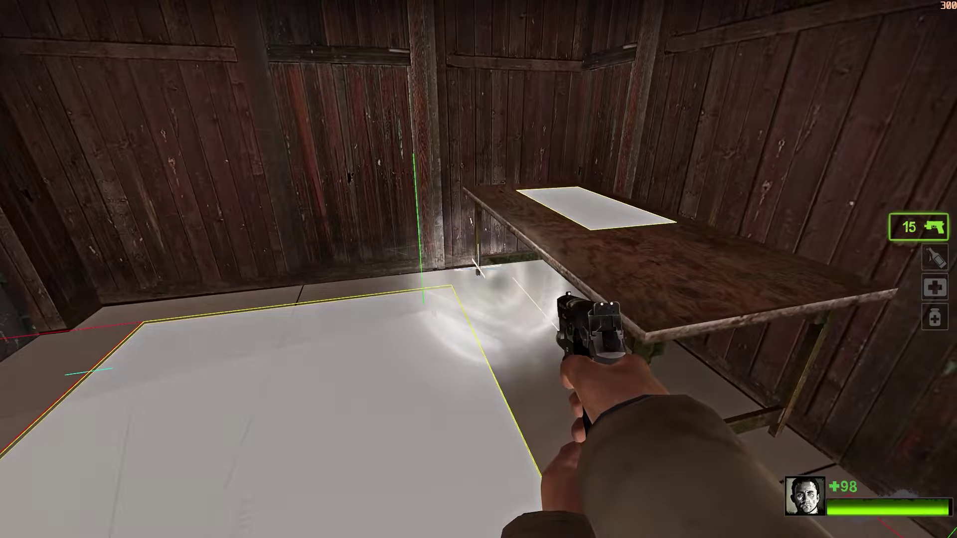
{"action": "key", "text": "equal"}
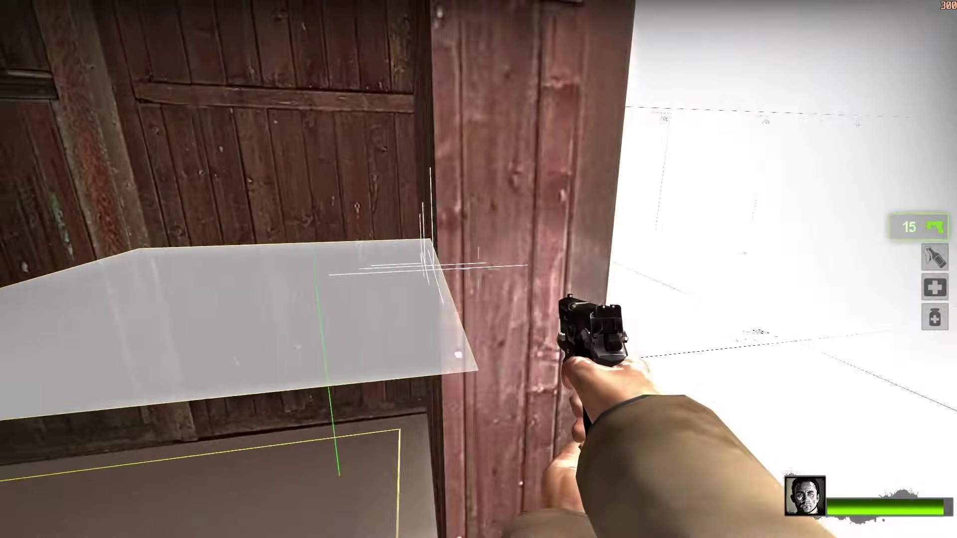
{"action": "key", "text": "minus"}
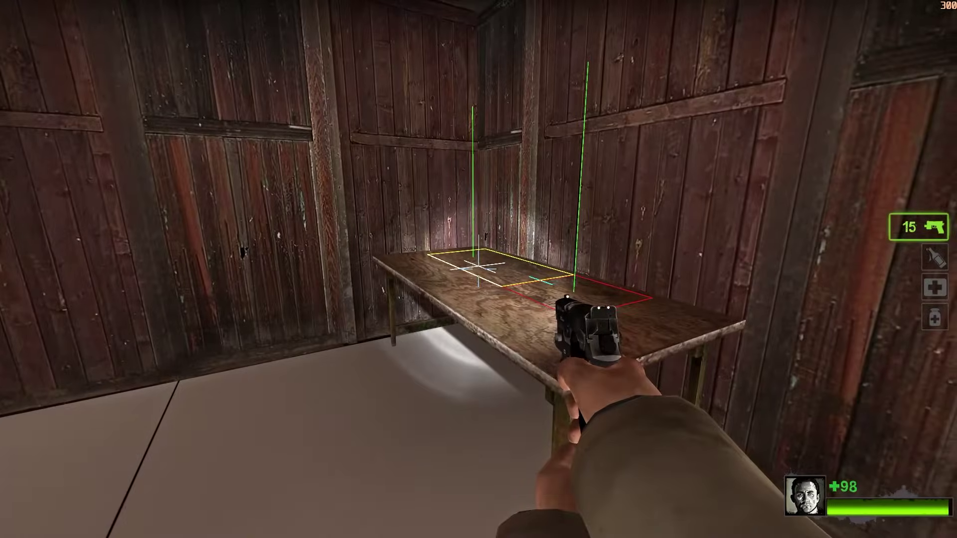
{"action": "key", "text": "equal"}
{"action": "key", "text": "equal"}
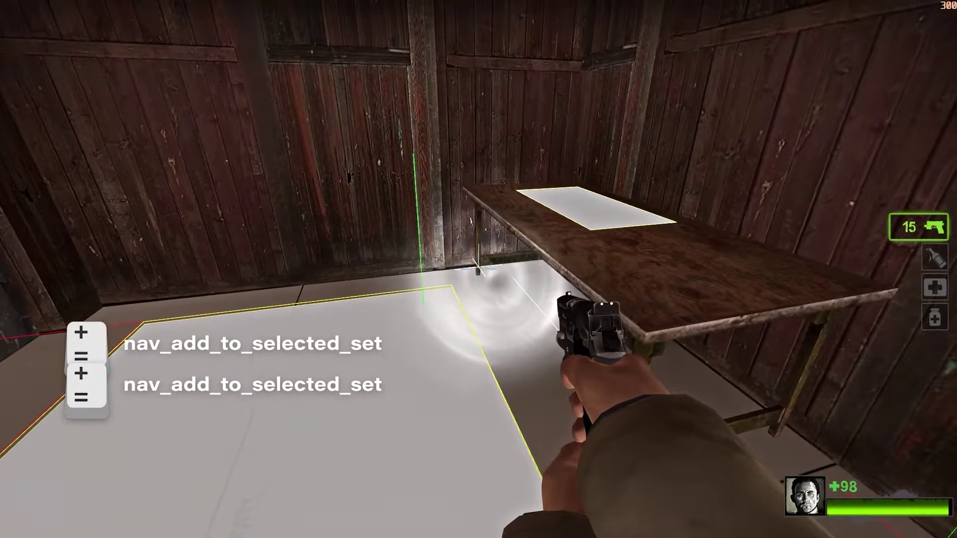
{"action": "key", "text": "BackSpace"}
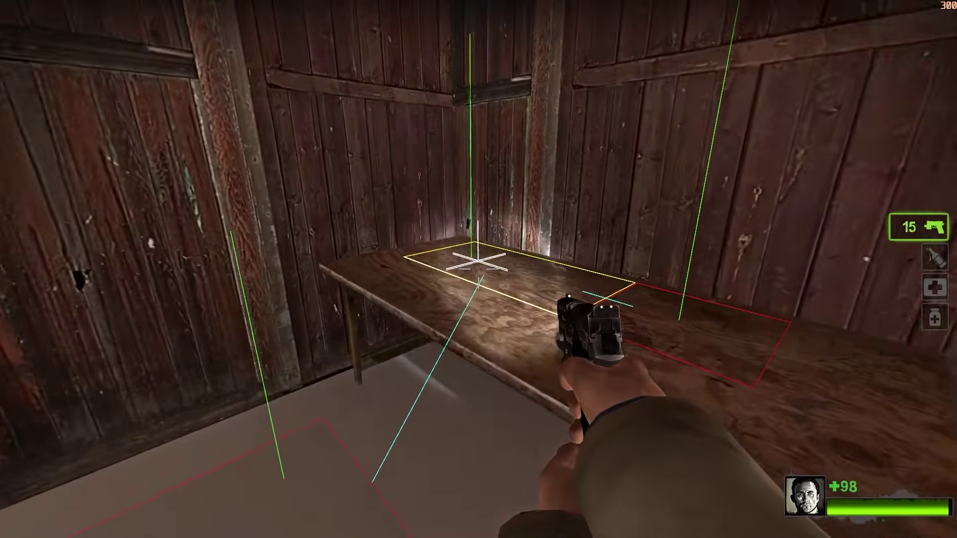
Spawn a test zombie, connect the areas the other way, then disconnect table and floor
{"action": "key", "text": "g"}
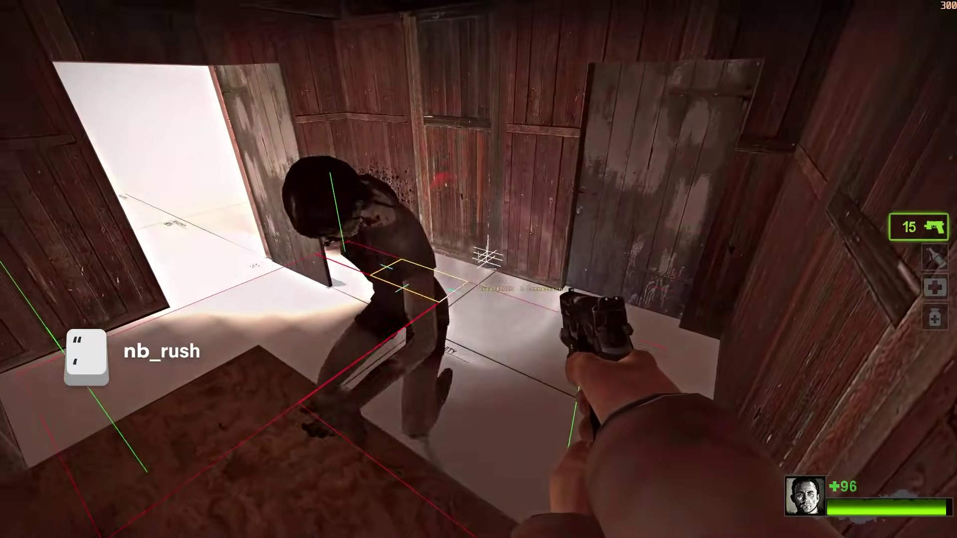
{"action": "key", "text": "equal"}
{"action": "key", "text": "equal"}
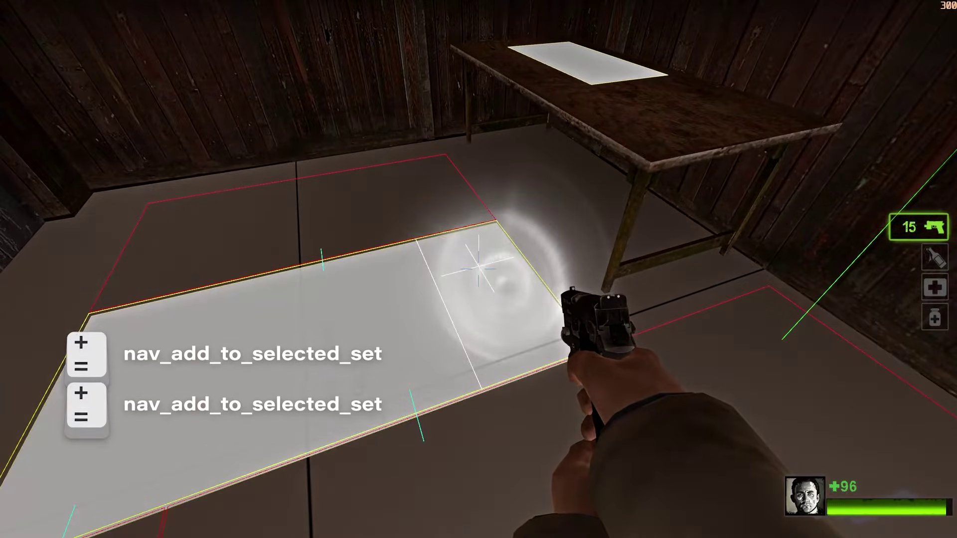
{"action": "key", "text": "BackSpace"}
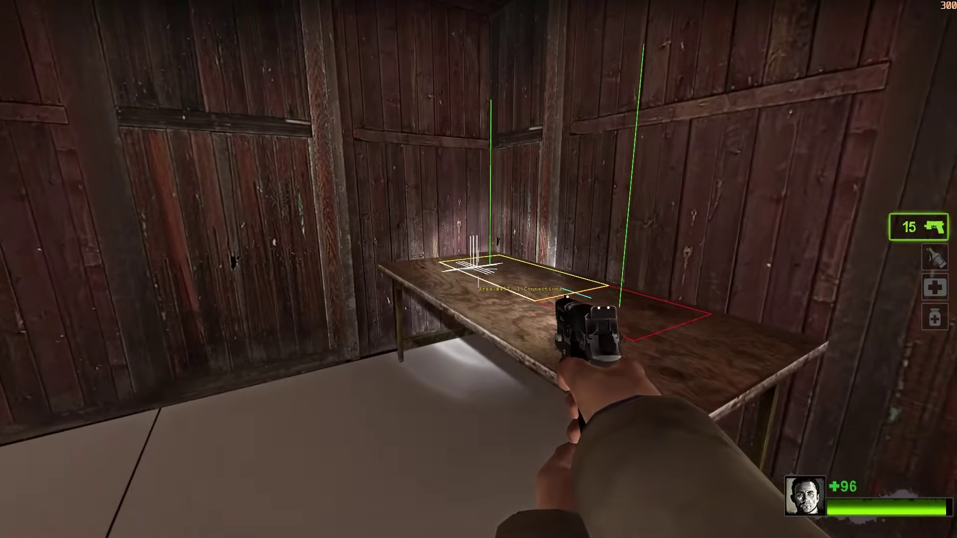
{"action": "key", "text": "equal"}
{"action": "key", "text": "equal"}
{"action": "key", "text": "BackSpace"}
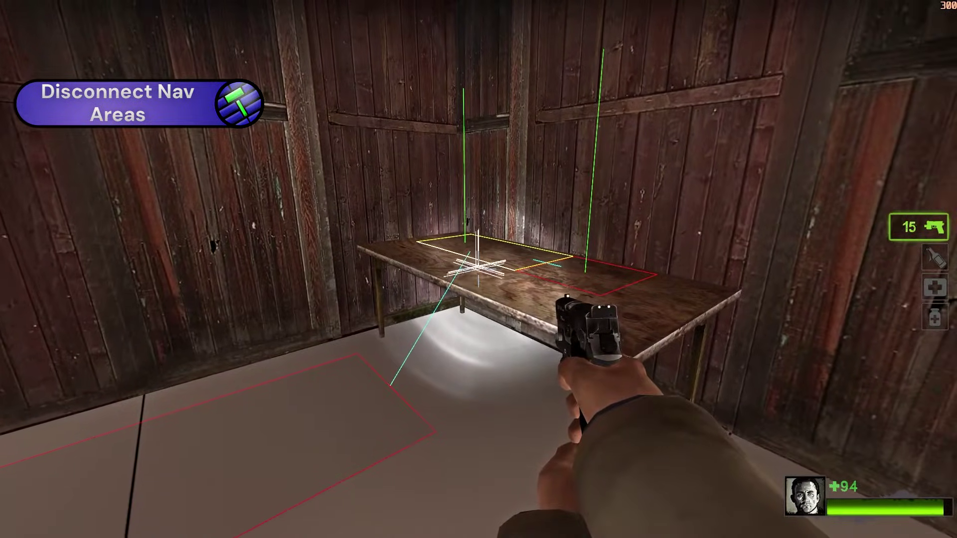
{"action": "key", "text": "equal"}
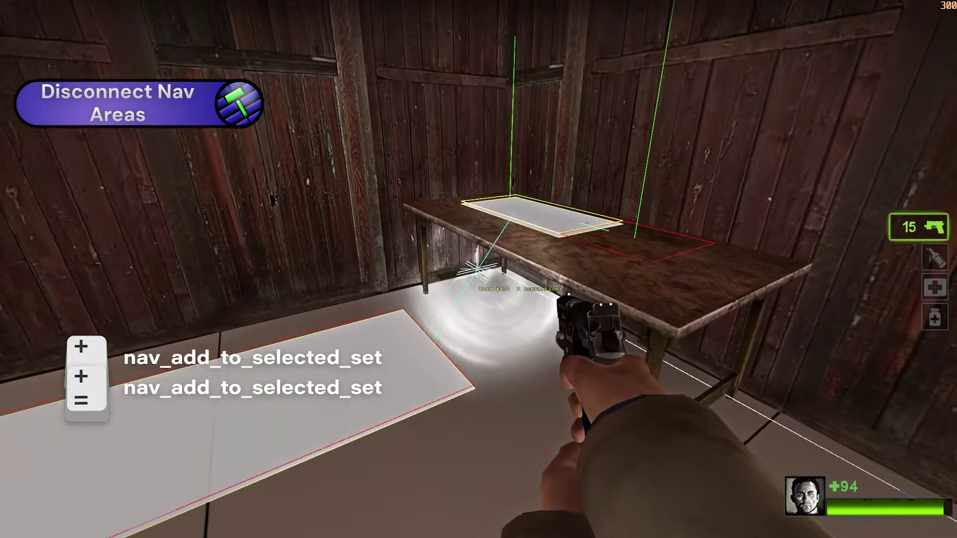
{"action": "key", "text": "backslash"}
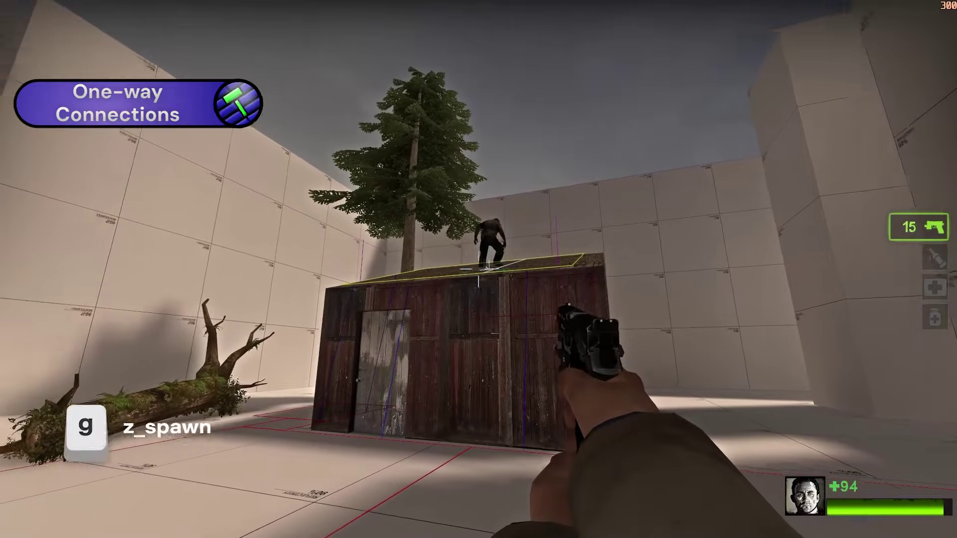
Spawn zombies on the shack roof and circle the shack to view the roof's nav area
{"action": "key", "text": "g"}
{"action": "key", "text": "g"}
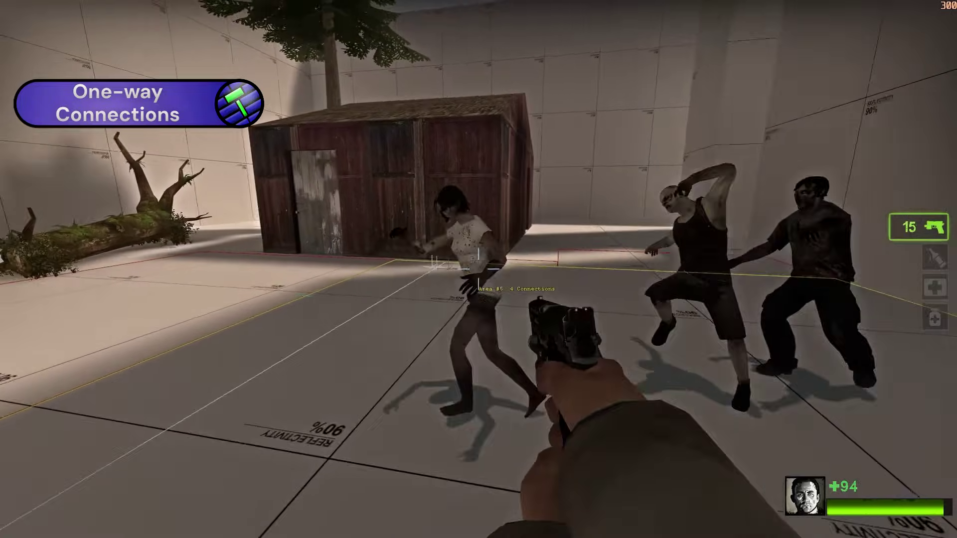
{"action": "key", "text": "space"}
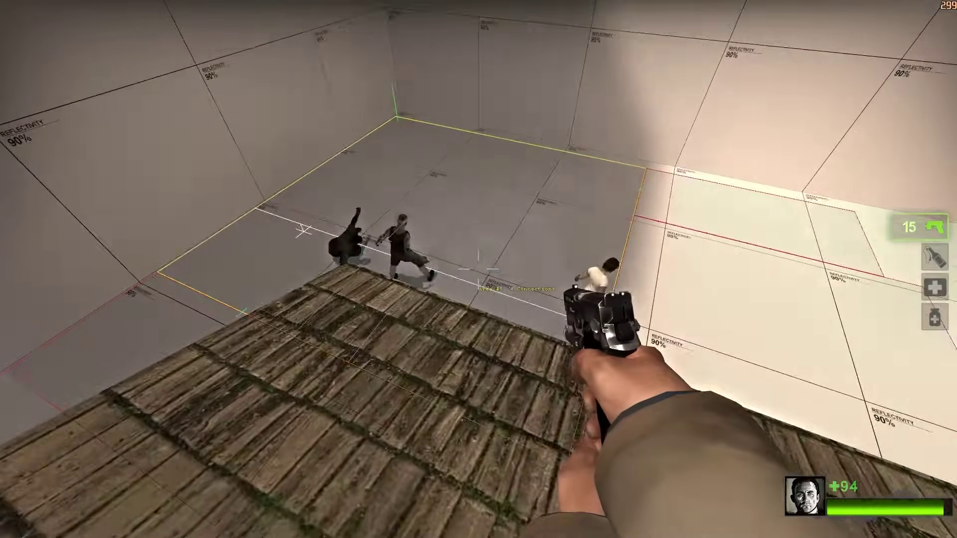
{"action": "key", "text": "w"}
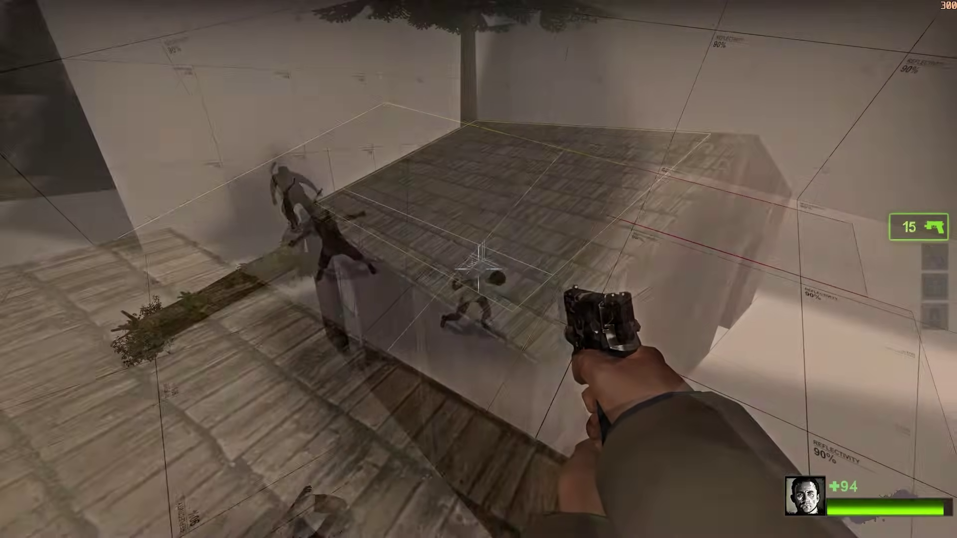
{"action": "key", "text": "s"}
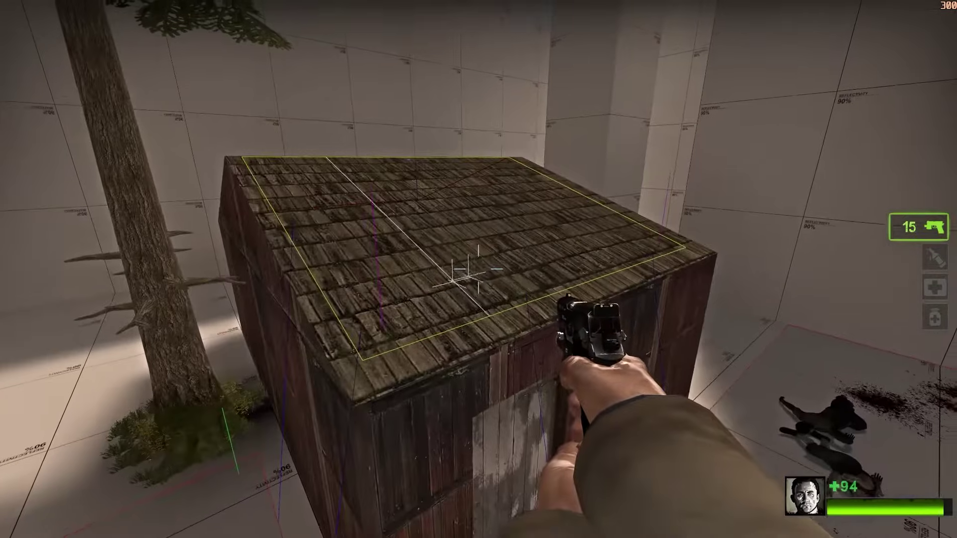
{"action": "key", "text": "w"}
{"action": "key", "text": "s"}
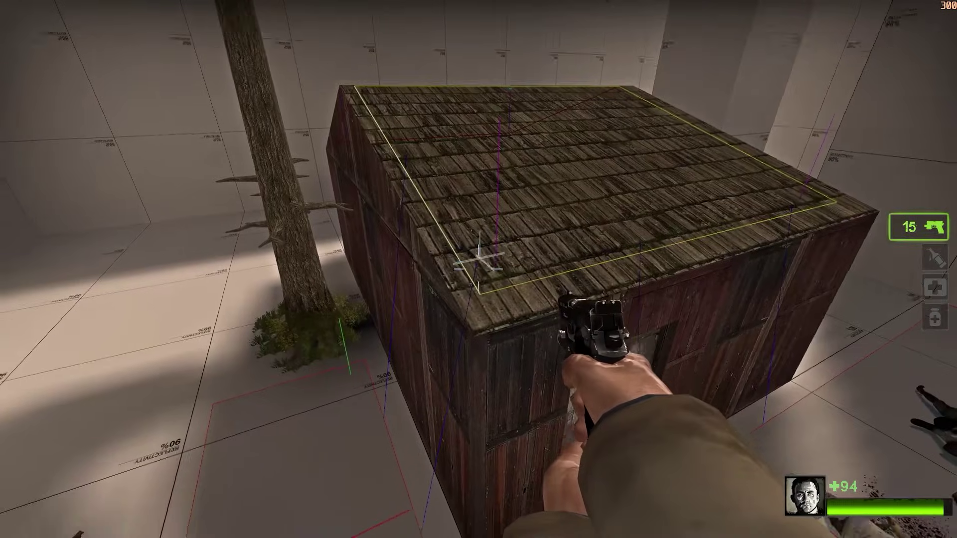
{"action": "key", "text": "a"}
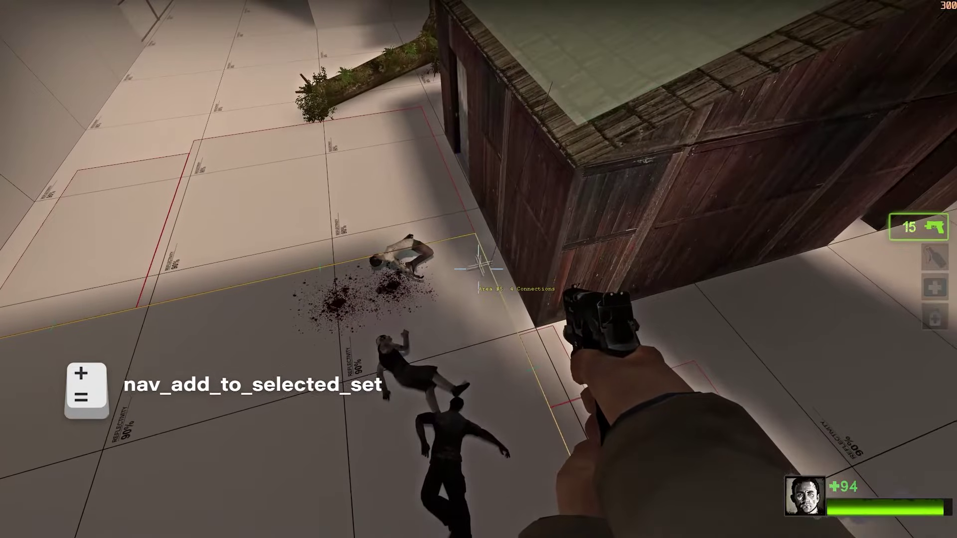
Connect the roof nav area one way to the surrounding ground areas and inspect the links
{"action": "key", "text": "equal"}
{"action": "key", "text": "BackSpace"}
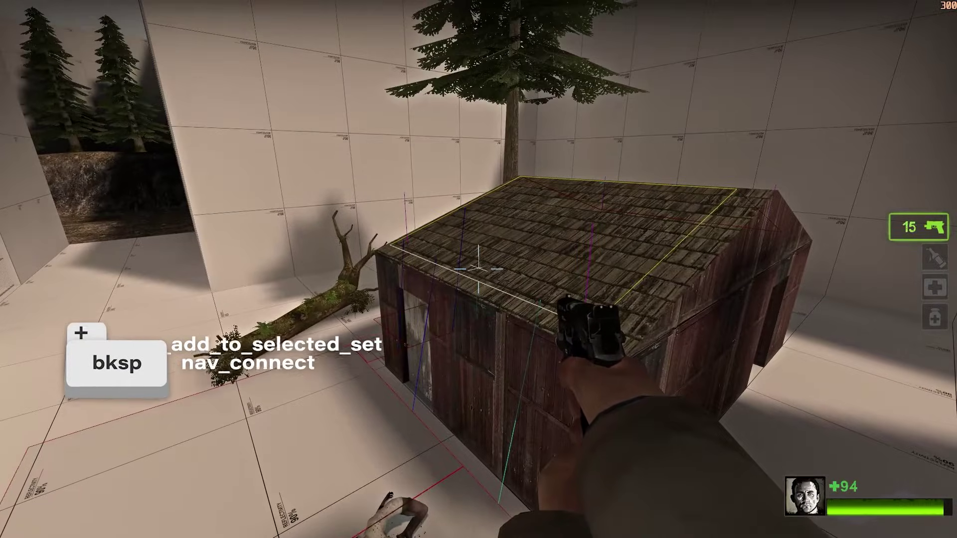
{"action": "key", "text": "equal"}
{"action": "key", "text": "equal"}
{"action": "key", "text": "BackSpace"}
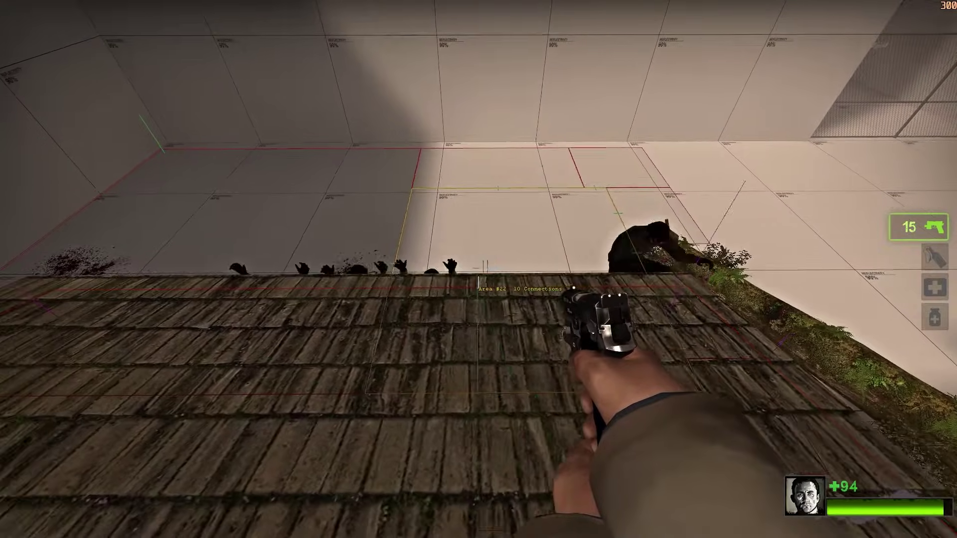
{"action": "key", "text": "x"}
{"action": "key", "text": "s"}
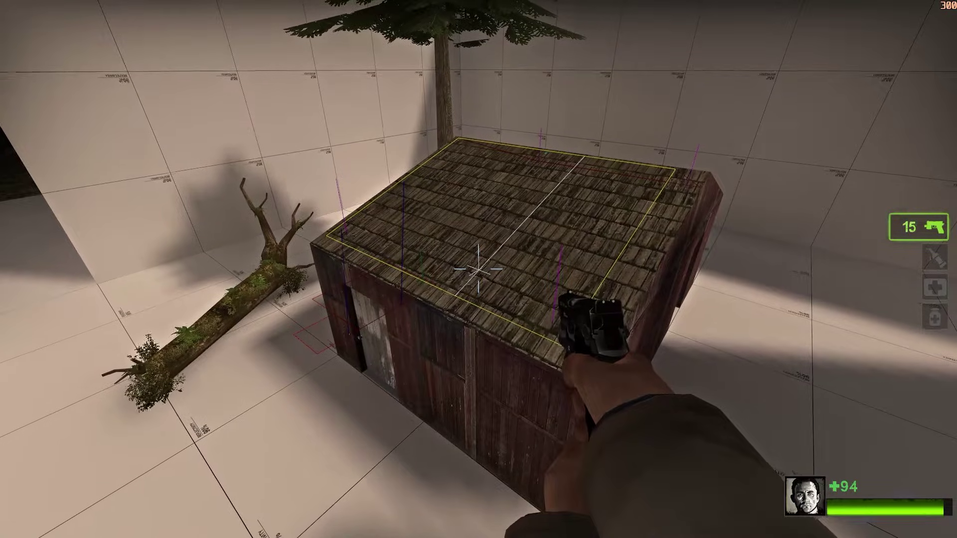
{"action": "key", "text": "s"}
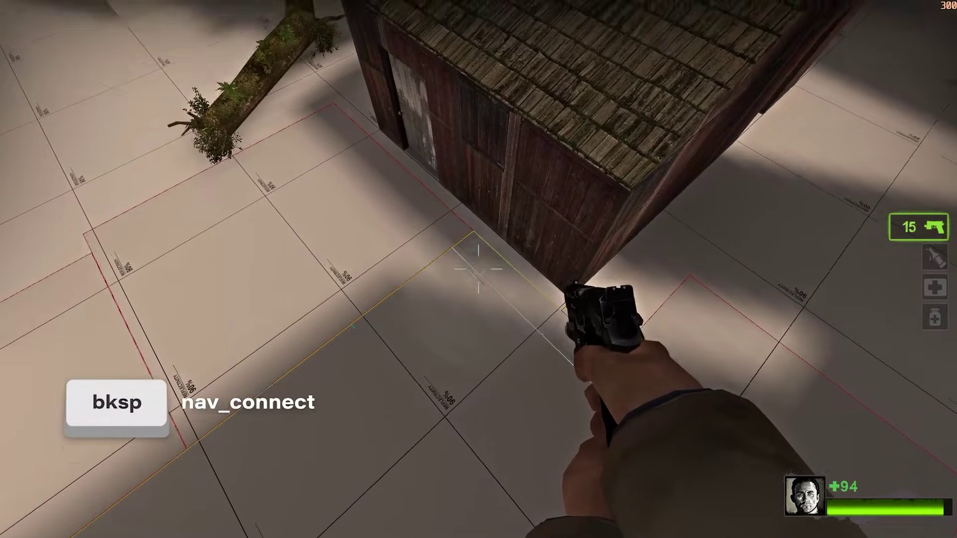
{"action": "key", "text": "s"}
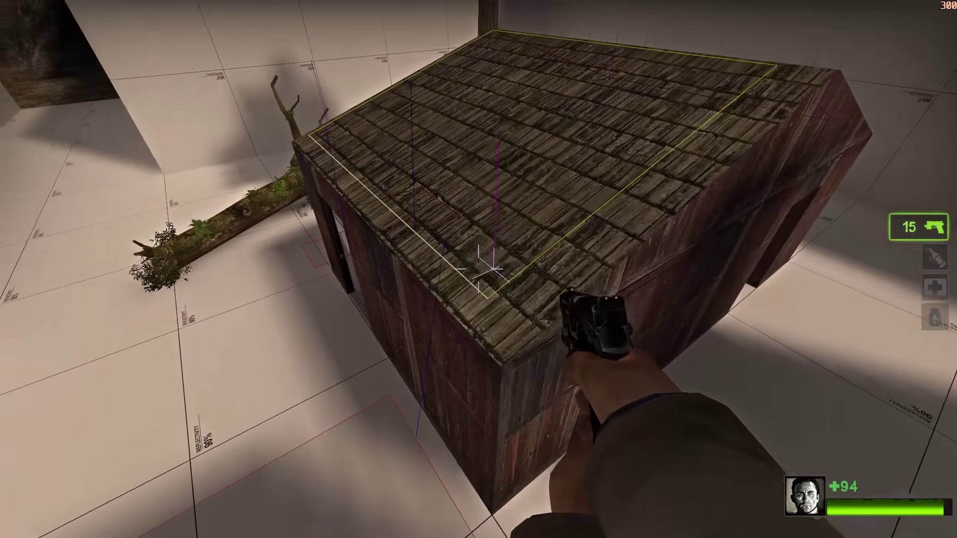
{"action": "key", "text": "a"}
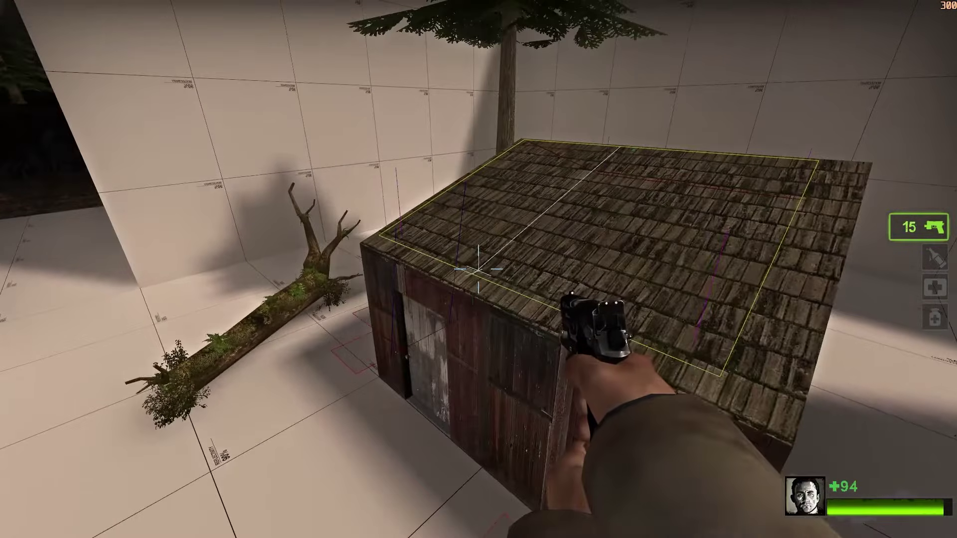
{"action": "key", "text": "f"}
{"action": "key", "text": "s"}
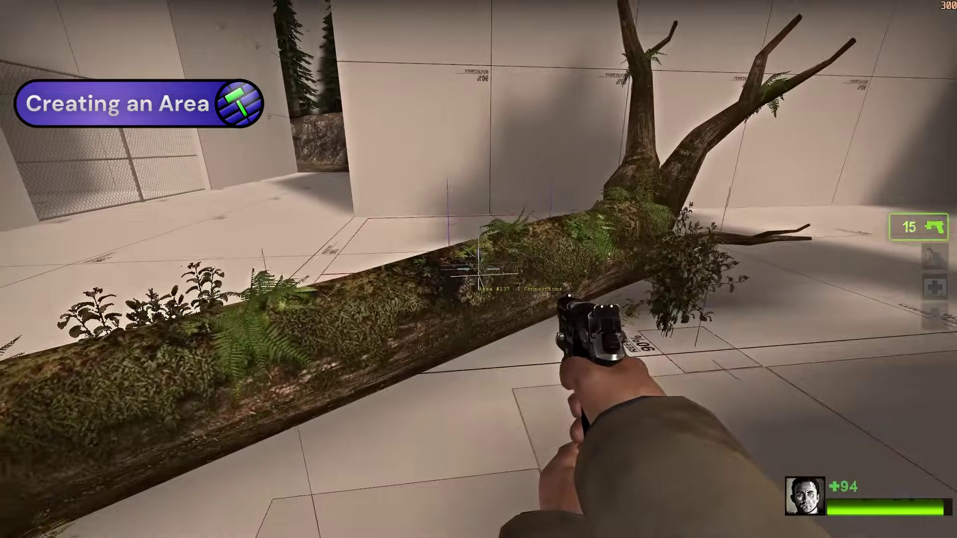
Shoot the approaching zombies at the fallen log and delete the log's nav area
{"action": "key", "text": "w"}
{"action": "left_click", "coordinate": [478, 269]}
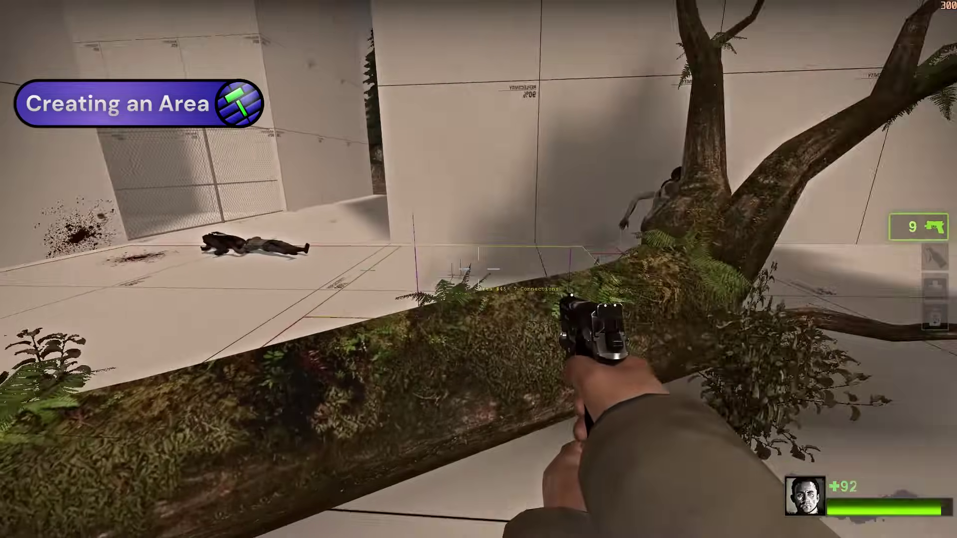
{"action": "key", "text": "s"}
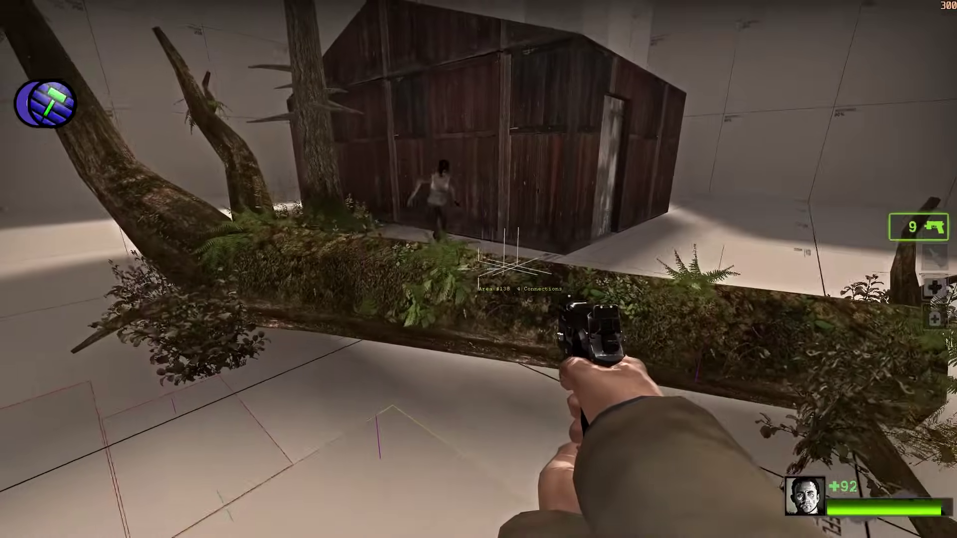
{"action": "key", "text": "r"}
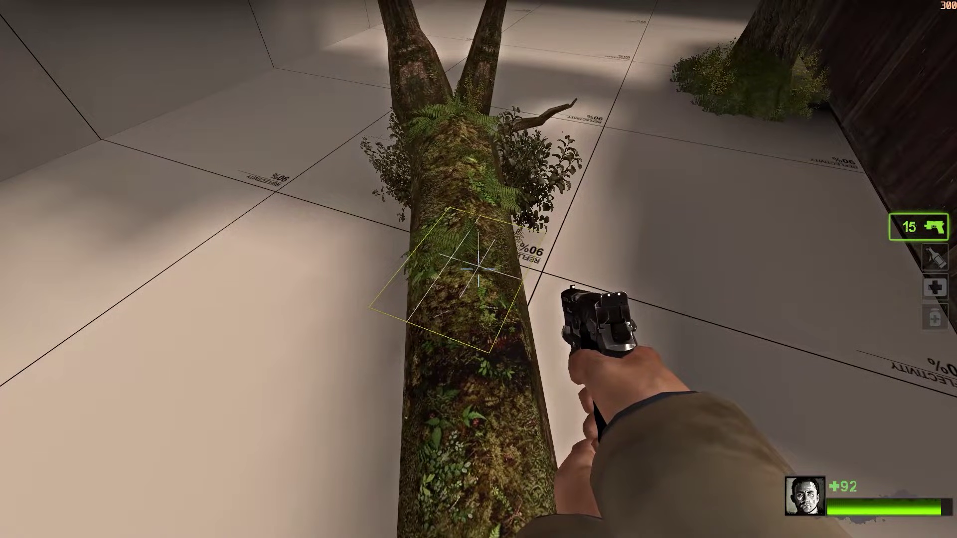
{"action": "key", "text": "equal"}
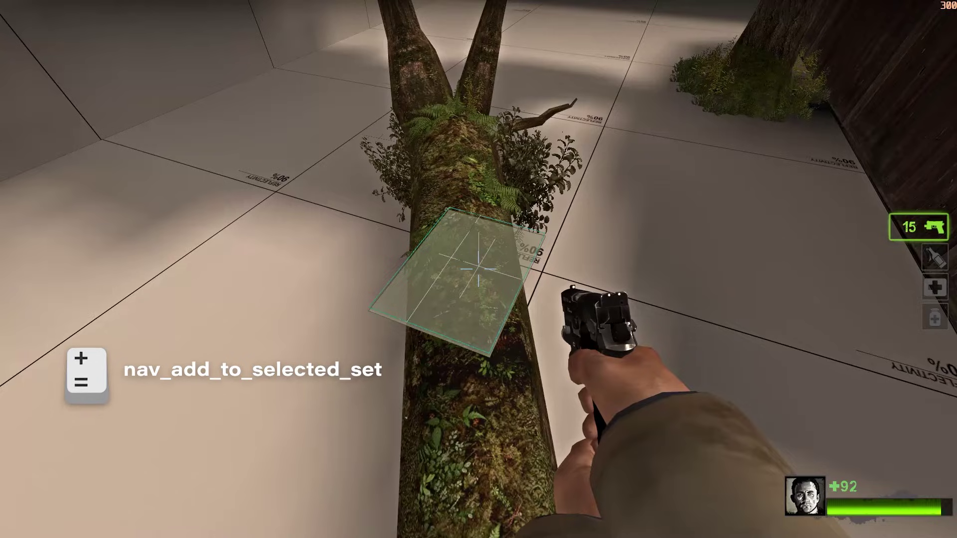
{"action": "key", "text": "Delete"}
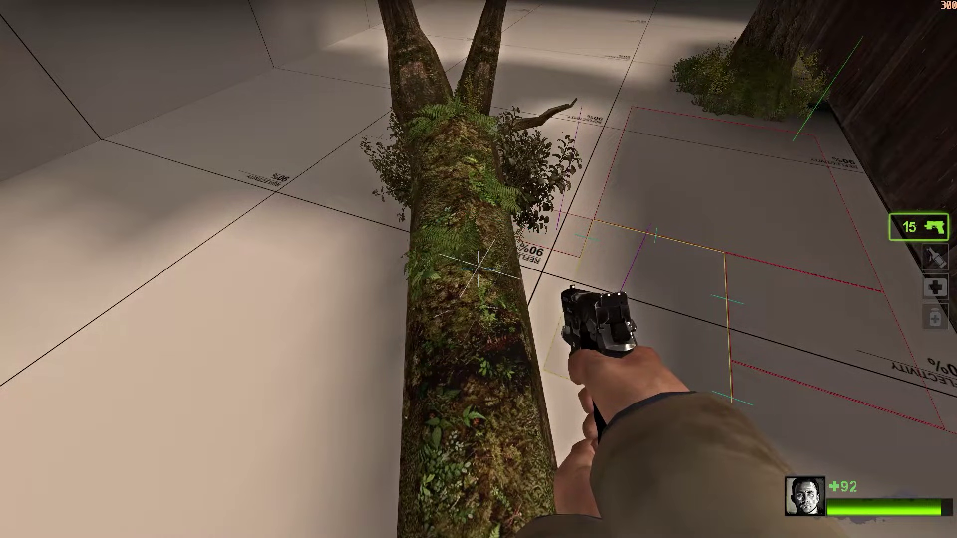
Connect the two floor areas beside the log so bots walk around it
{"action": "key", "text": "equal"}
{"action": "key", "text": "equal"}
{"action": "key", "text": "BackSpace"}
{"action": "key", "text": "equal"}
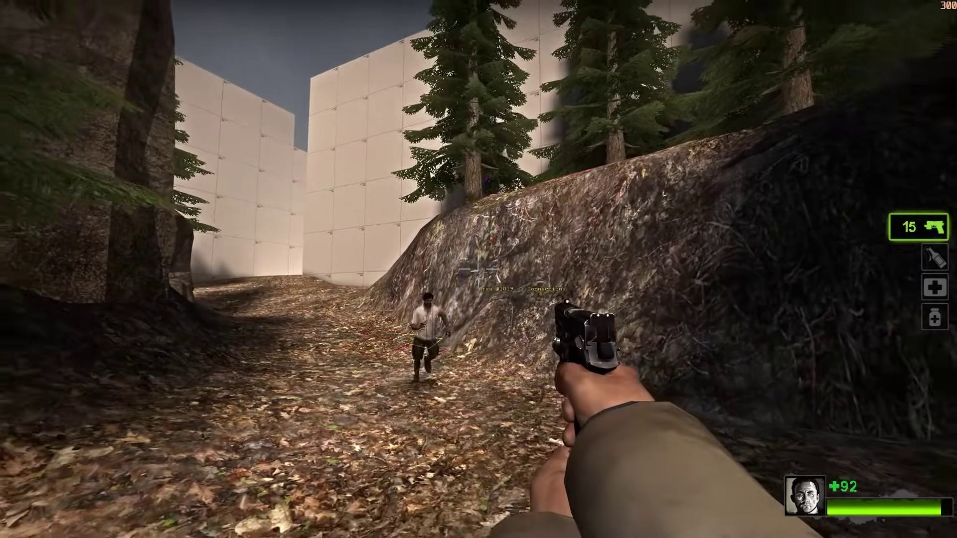
{"action": "left_click", "coordinate": [479, 269]}
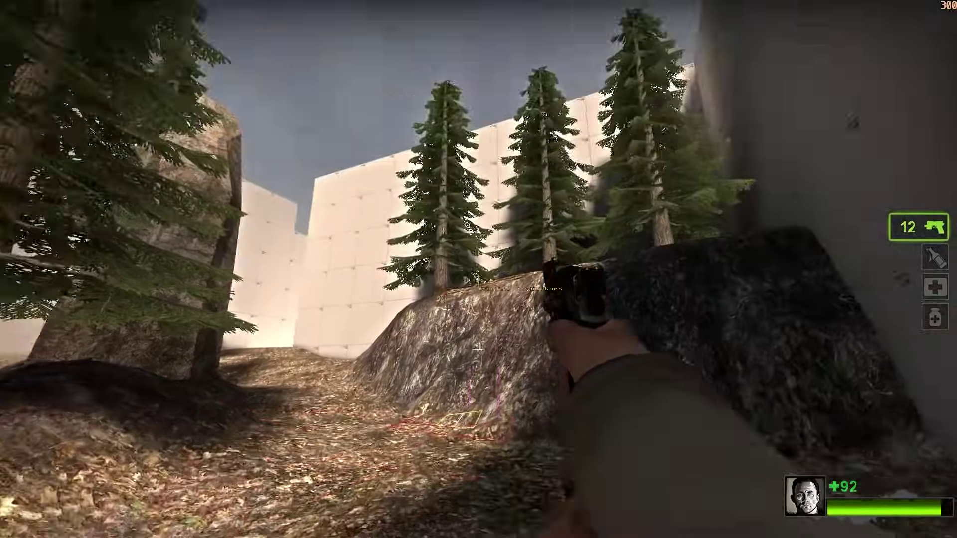
{"action": "key", "text": "r"}
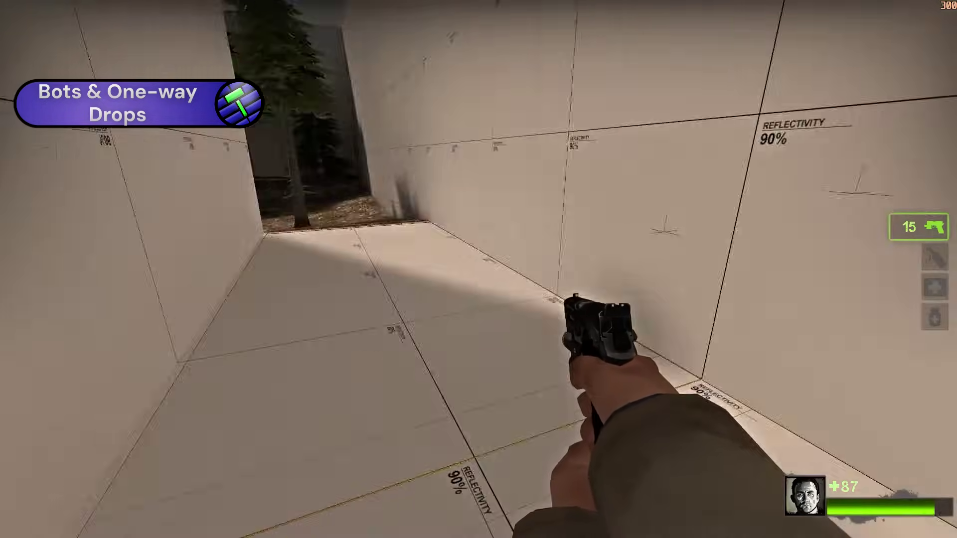
Spawn a test zombie and connect the block-top area one way down to the adjacent floor
{"action": "key", "text": "g"}
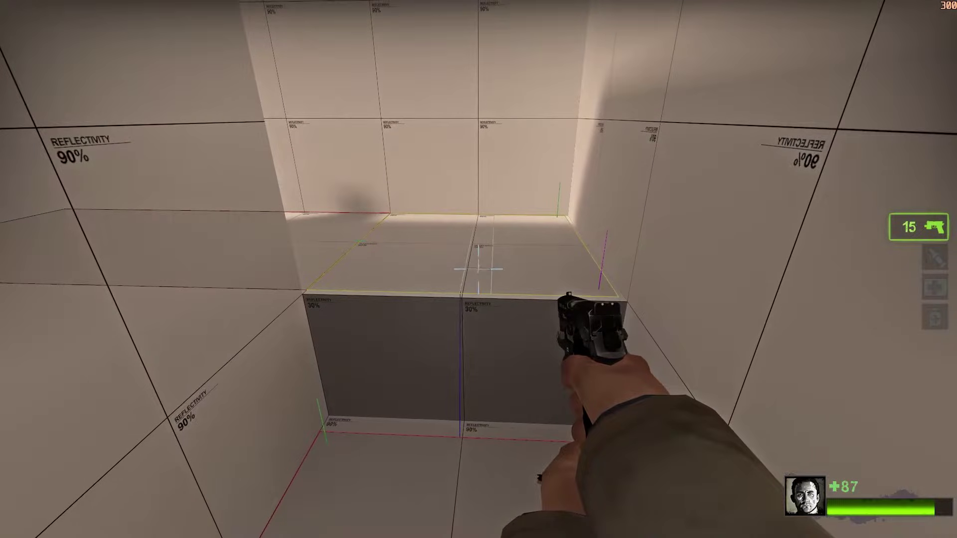
{"action": "key", "text": "equal"}
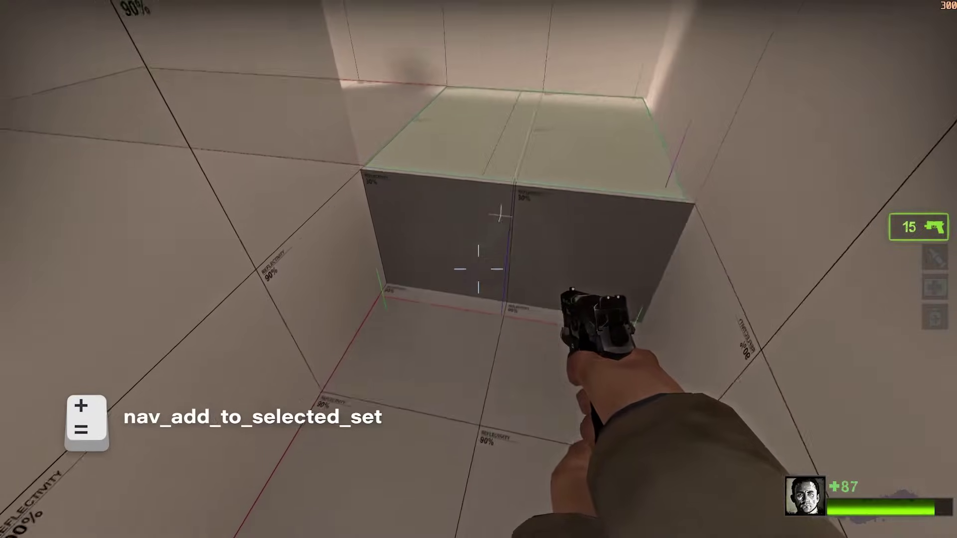
{"action": "key", "text": "equal"}
{"action": "key", "text": "BackSpace"}
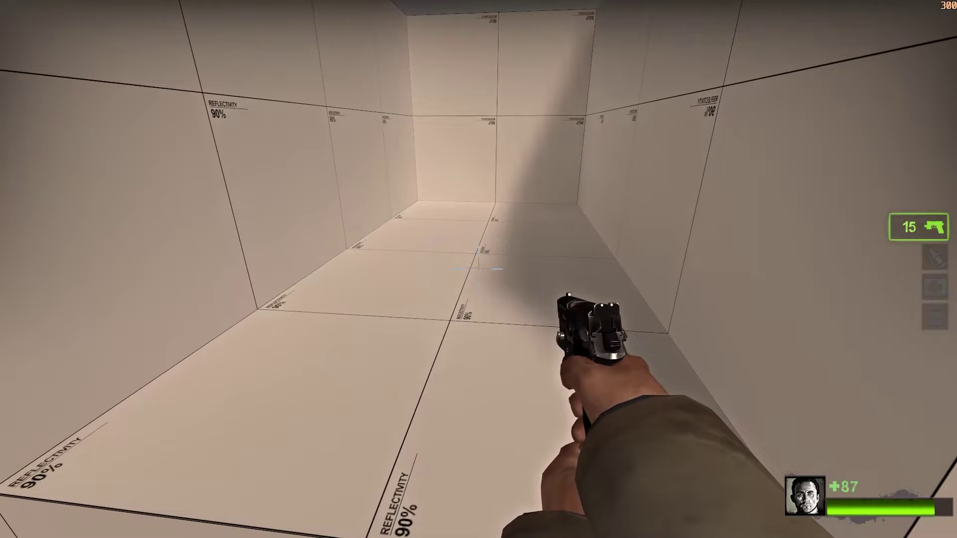
Mark a walkable spot on the empty corridor floor with nav_mark_walkable
{"action": "key", "text": "grave"}
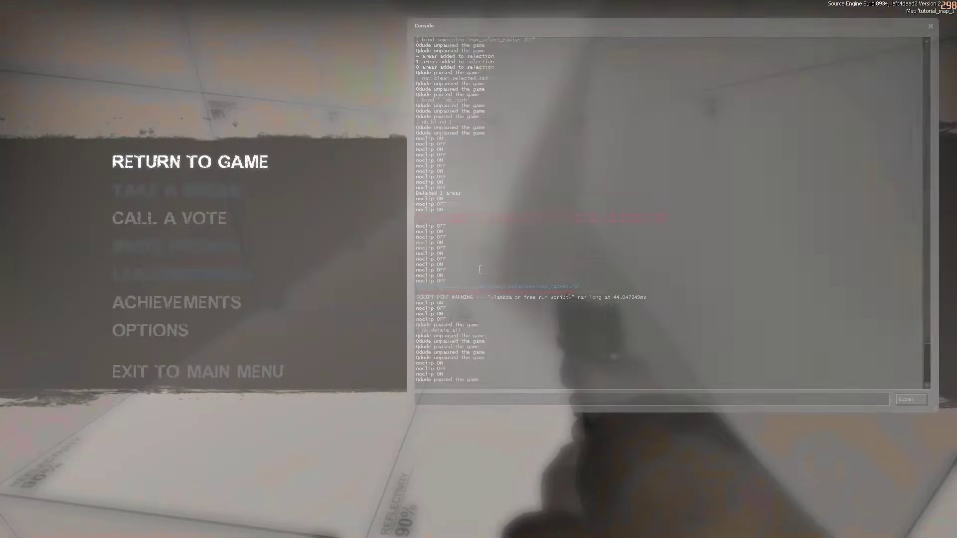
{"action": "type", "text": "nav_mark_walkable"}
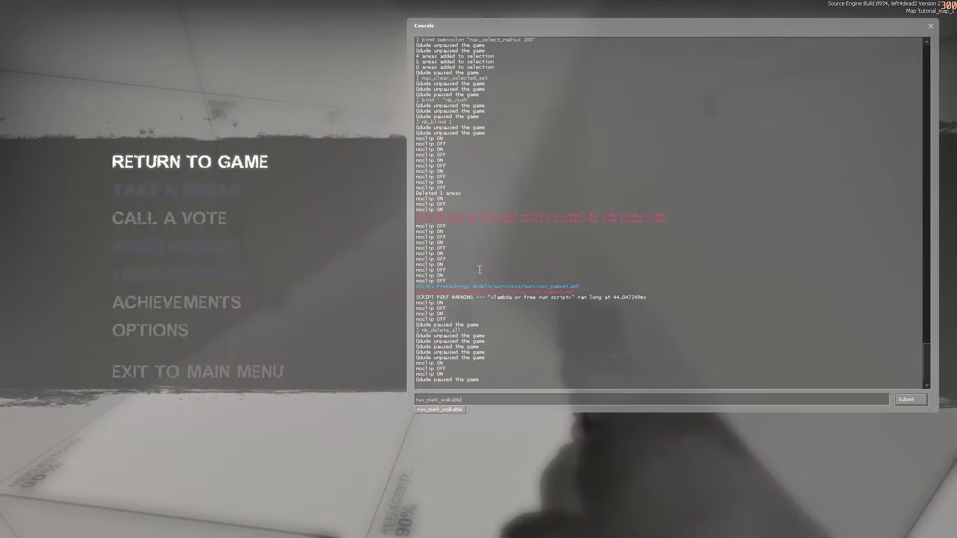
{"action": "key", "text": "Return"}
{"action": "key", "text": "Escape"}
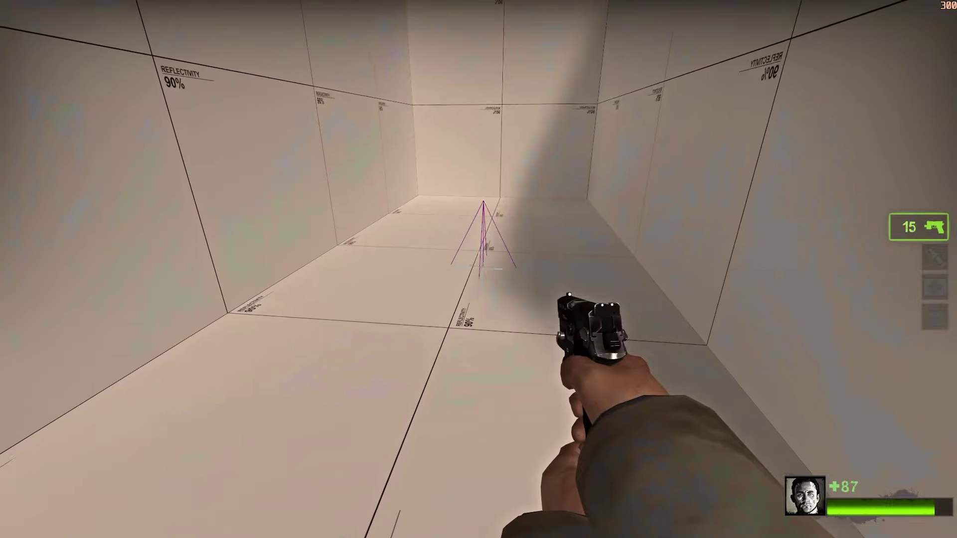
Run nav_generate_incremental and fly back to inspect the new corridor floor area
{"action": "key", "text": "grave"}
{"action": "type", "text": "nav_generate_incremental"}
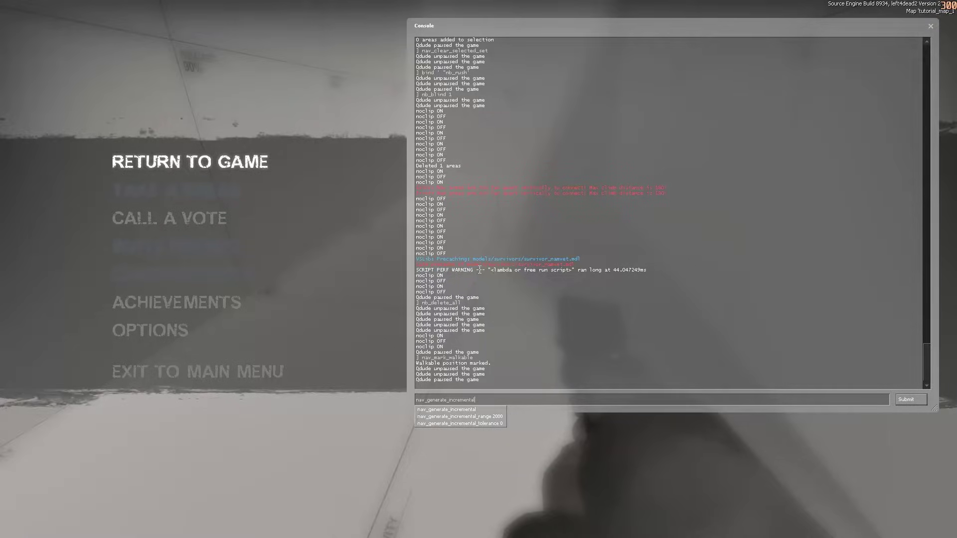
{"action": "key", "text": "Return"}
{"action": "key", "text": "Escape"}
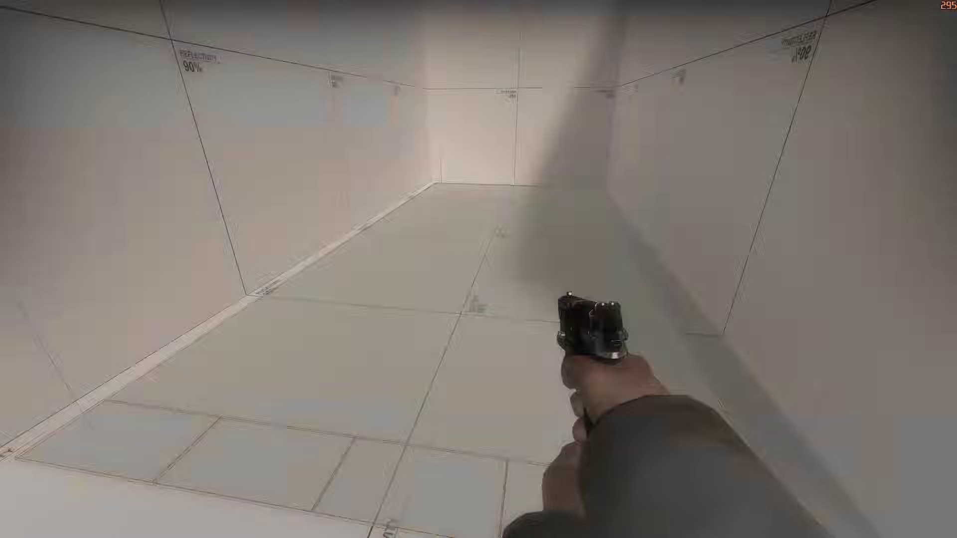
{"action": "key", "text": "s"}
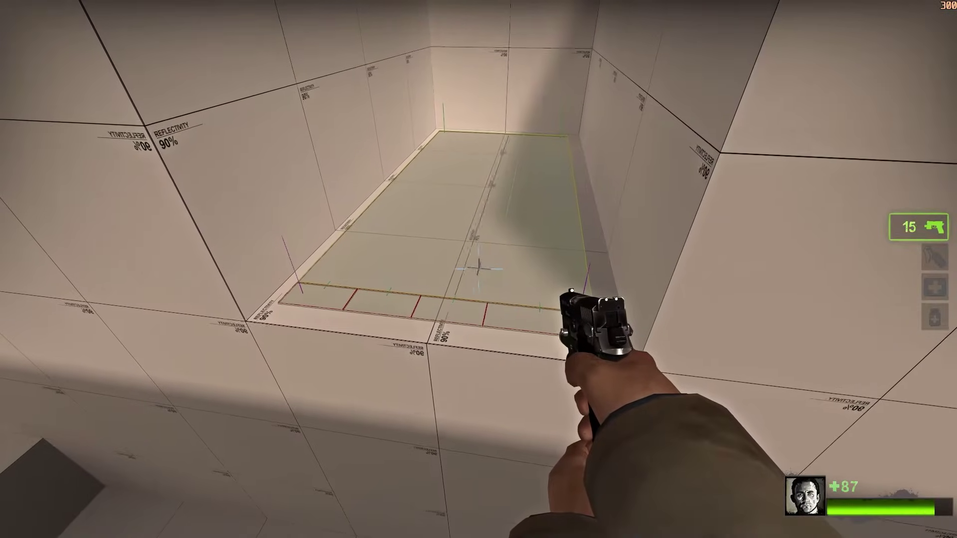
{"action": "key", "text": "grave"}
{"action": "type", "text": "nav_clear_selected_set"}
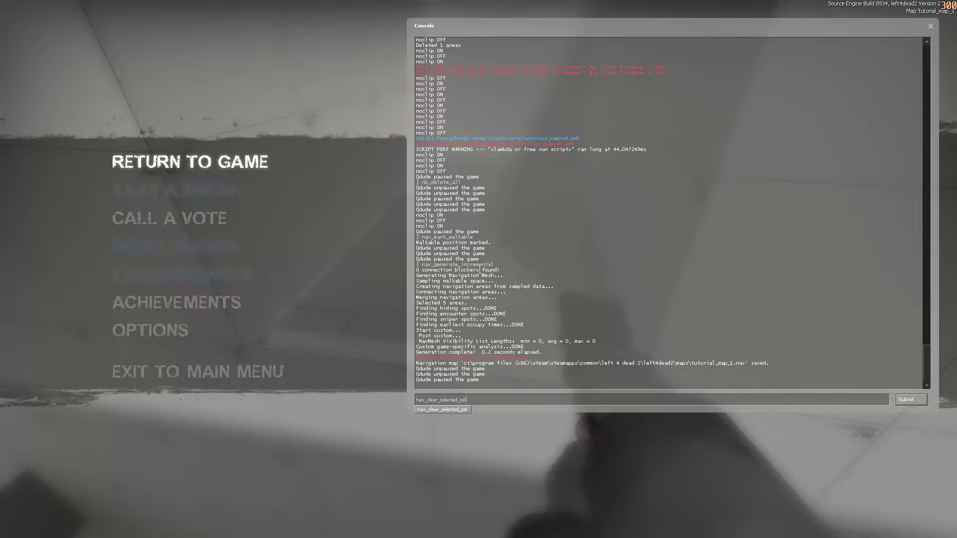
Select the new corridor area and connect it to the aimed neighbouring area
{"action": "key", "text": "Return"}
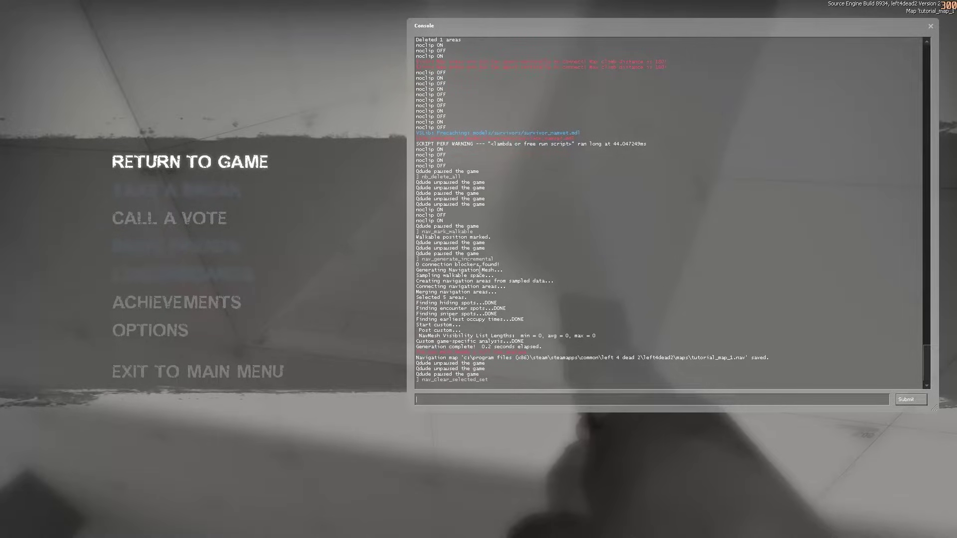
{"action": "key", "text": "Escape"}
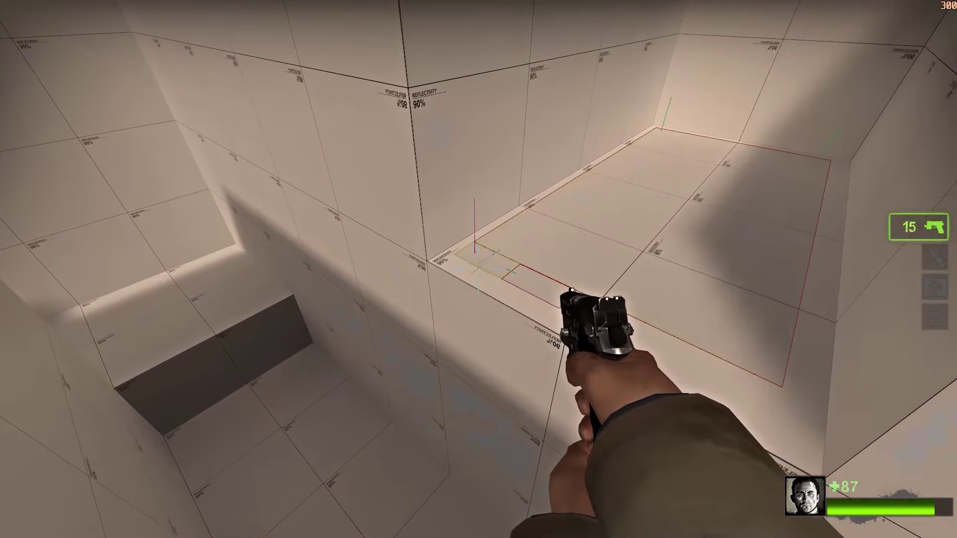
{"action": "key", "text": "equal"}
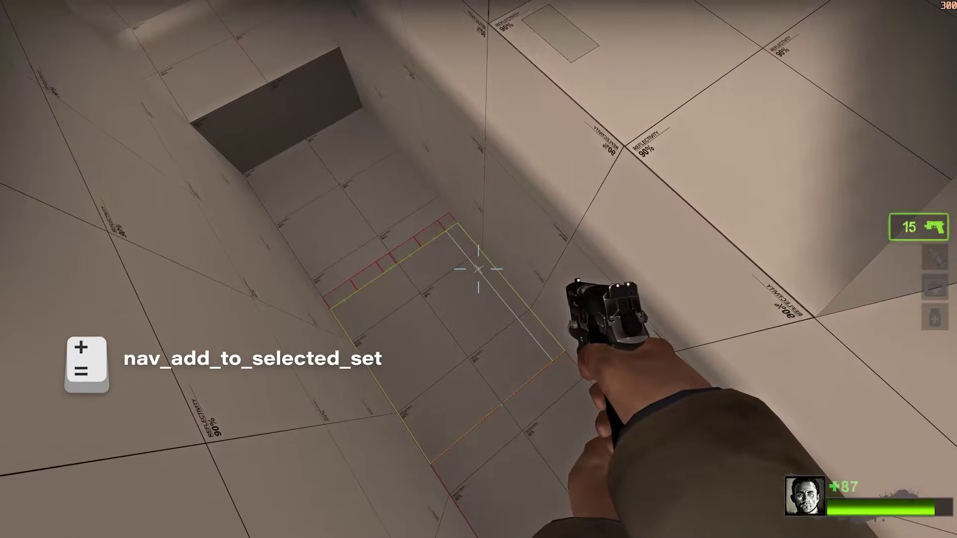
{"action": "key", "text": "BackSpace"}
Add three more floor areas to the selection and connect them to the aimed area
{"action": "key", "text": "equal"}
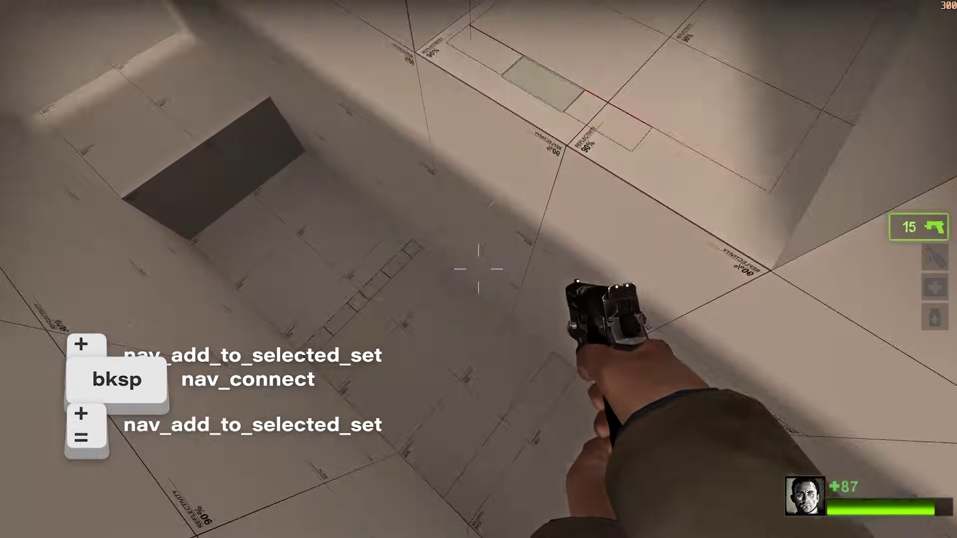
{"action": "key", "text": "equal"}
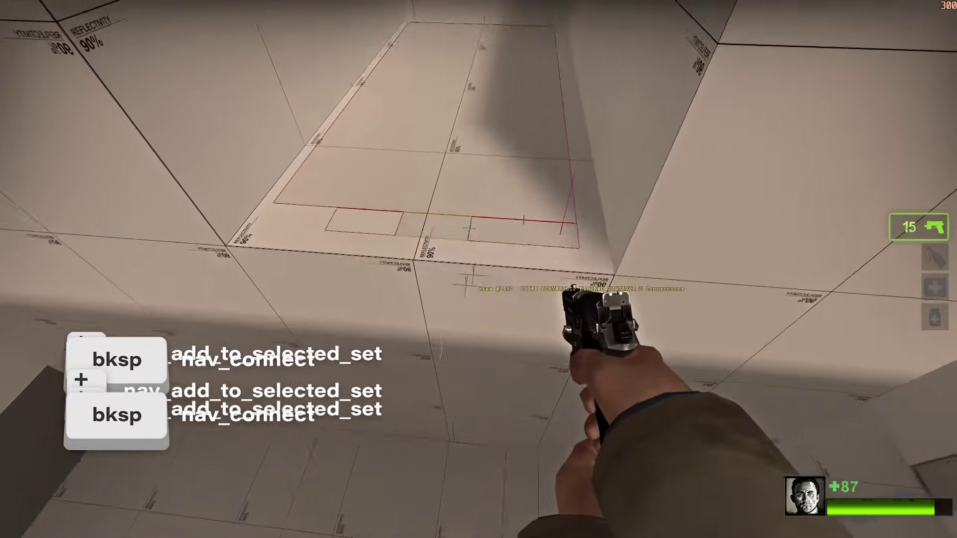
{"action": "key", "text": "equal"}
{"action": "key", "text": "BackSpace"}
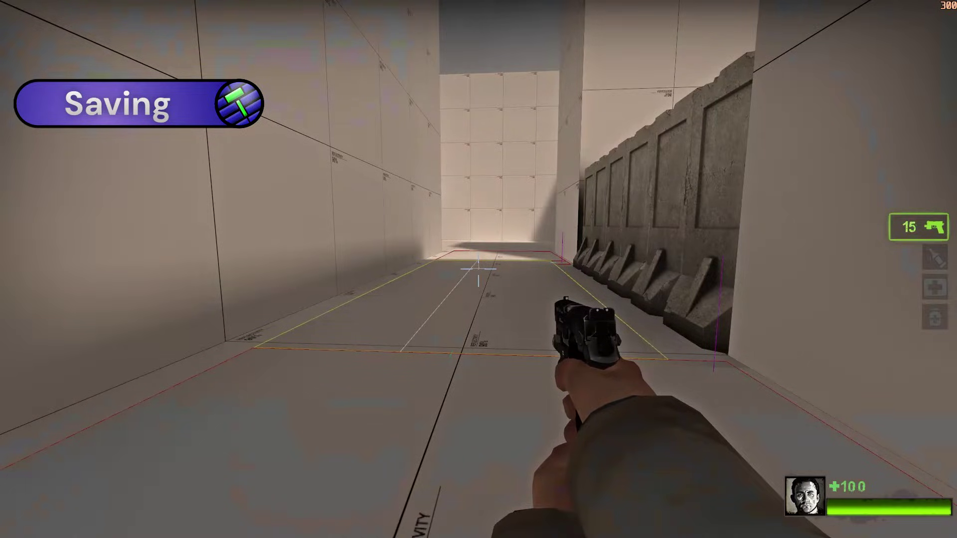
Open the developer console with the grave key, ready for a nav command
{"action": "key", "text": "grave"}
{"action": "type", "text": "na"}
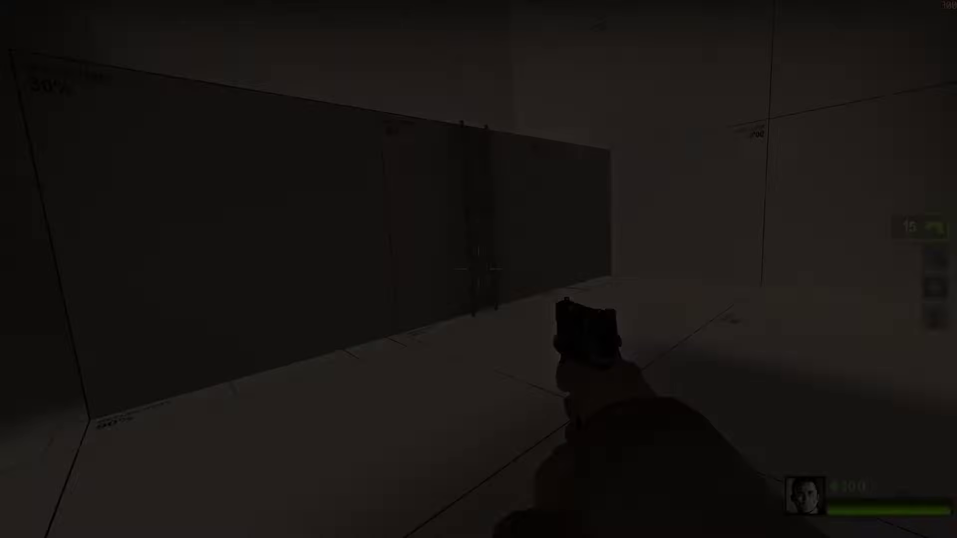
Fly to the wall ladder and delete its existing nav ladder
{"action": "key", "text": "w"}
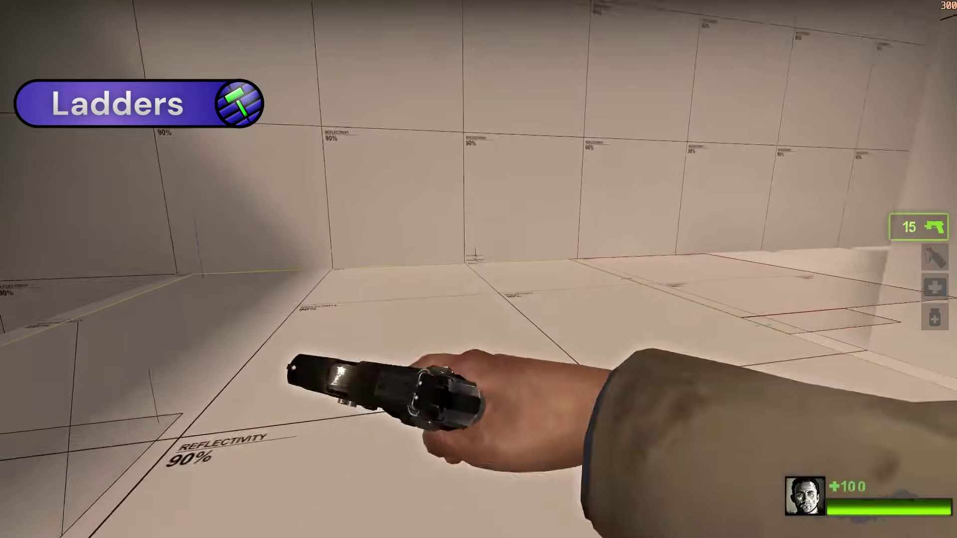
{"action": "key", "text": "w"}
{"action": "key", "text": "w"}
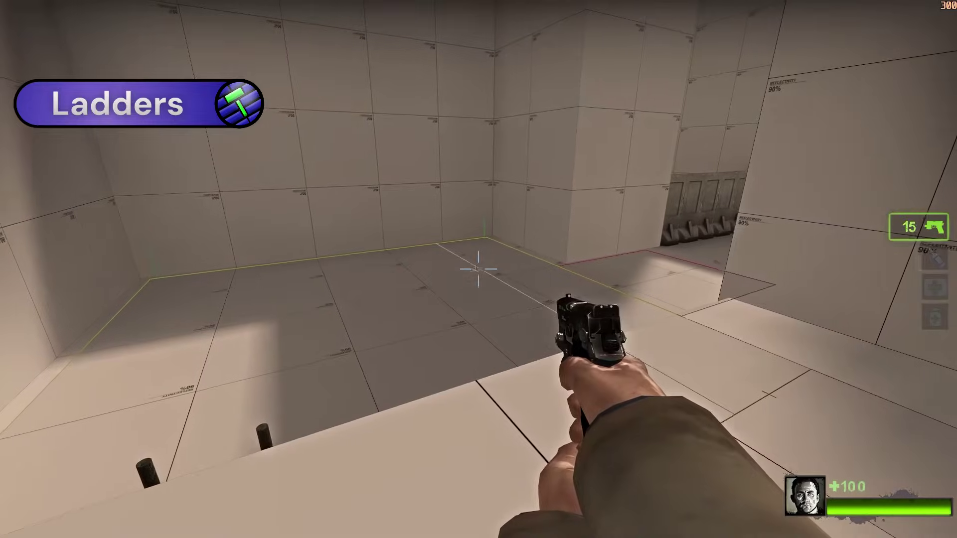
{"action": "key", "text": "Escape"}
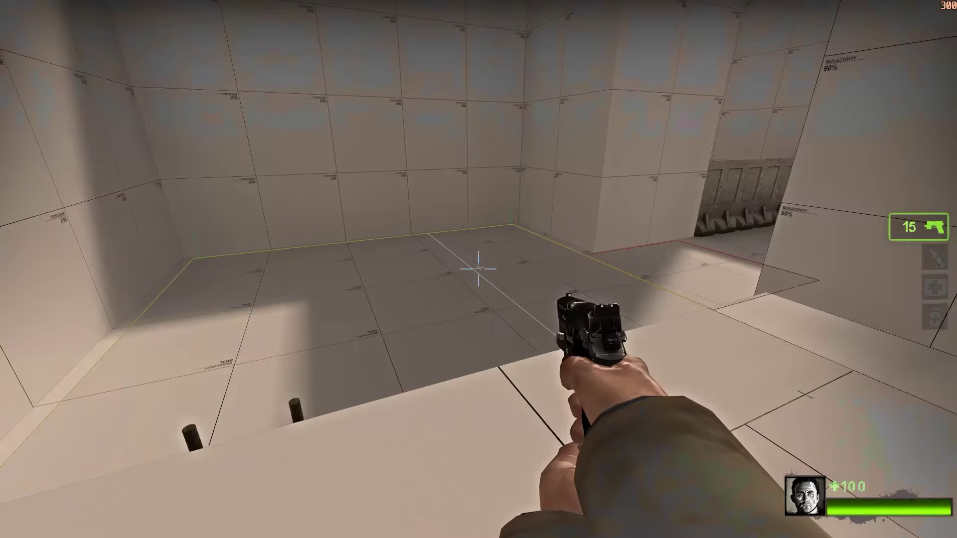
{"action": "key", "text": "w"}
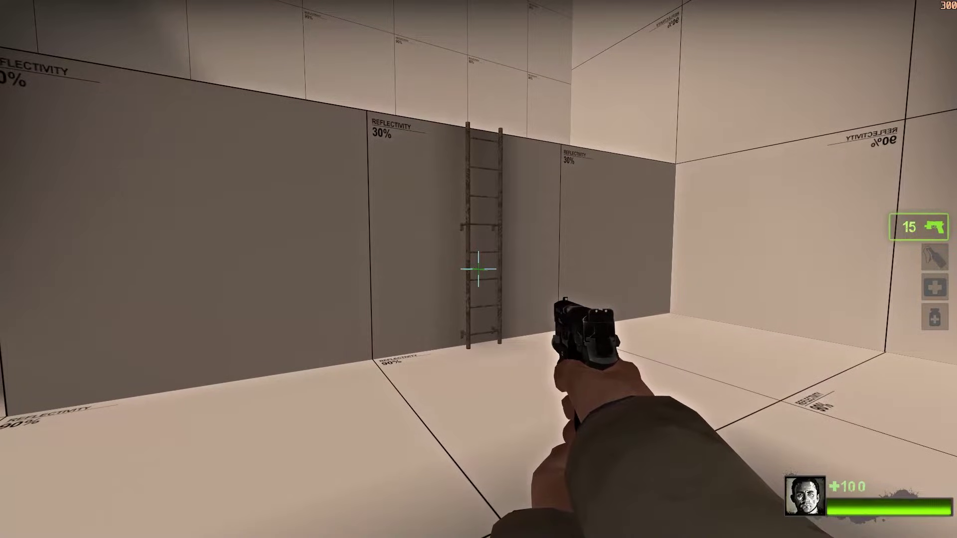
{"action": "key", "text": "grave"}
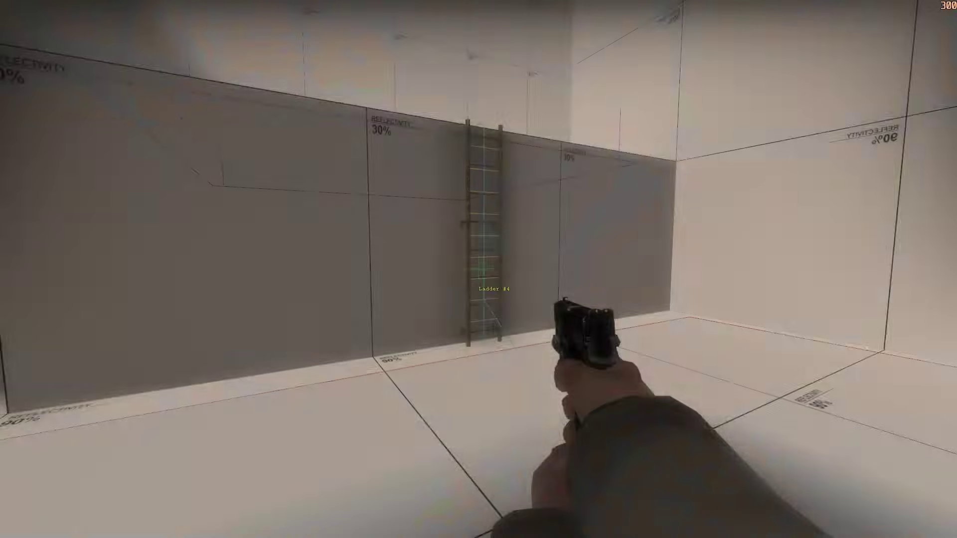
{"action": "key", "text": "s"}
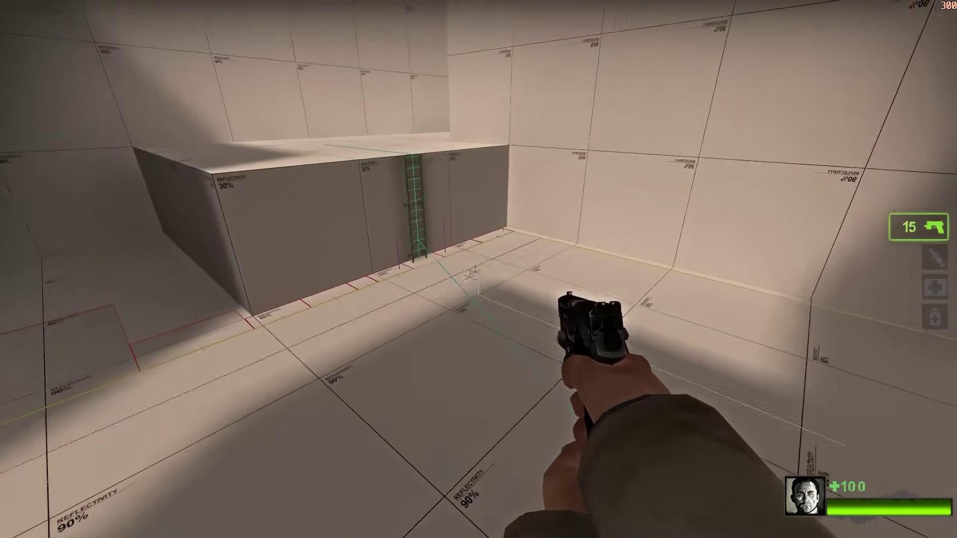
{"action": "key", "text": "s"}
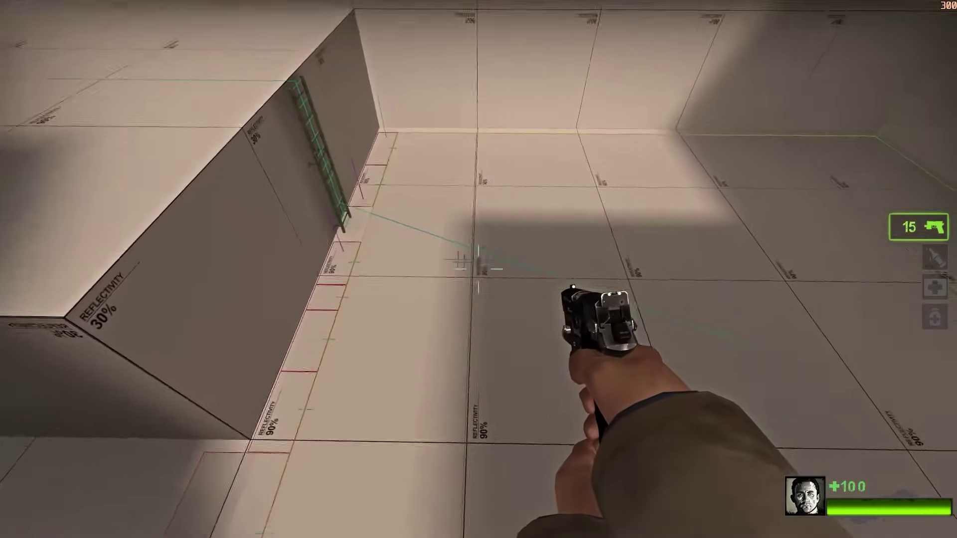
{"action": "key", "text": "s"}
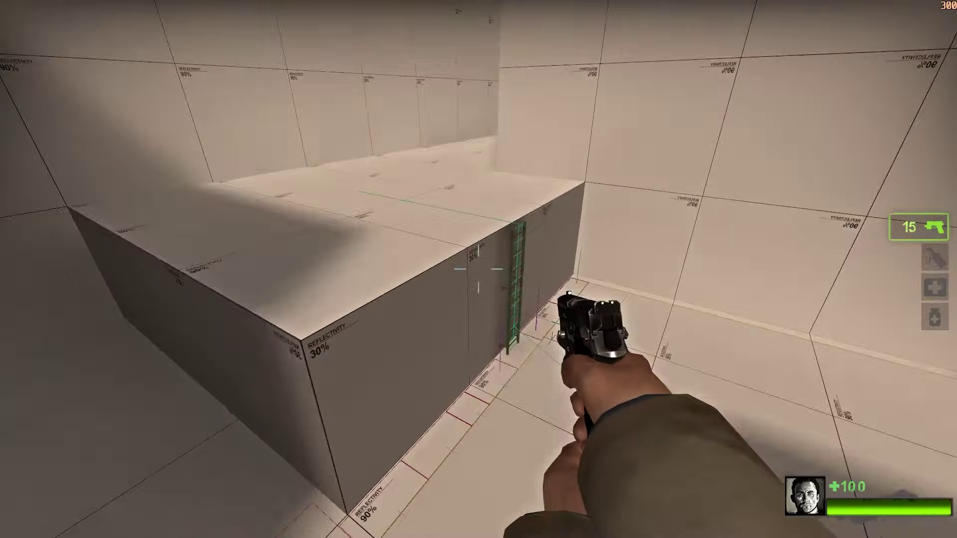
{"action": "key", "text": "x"}
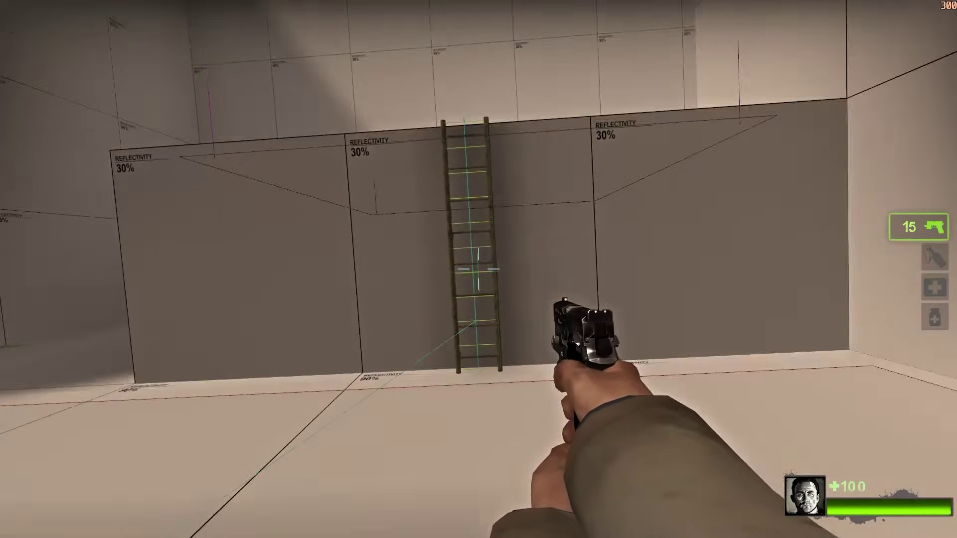
{"action": "key", "text": "Delete"}
Move back and forth near the ladder wall to inspect the floor nav mesh
{"action": "key", "text": "w"}
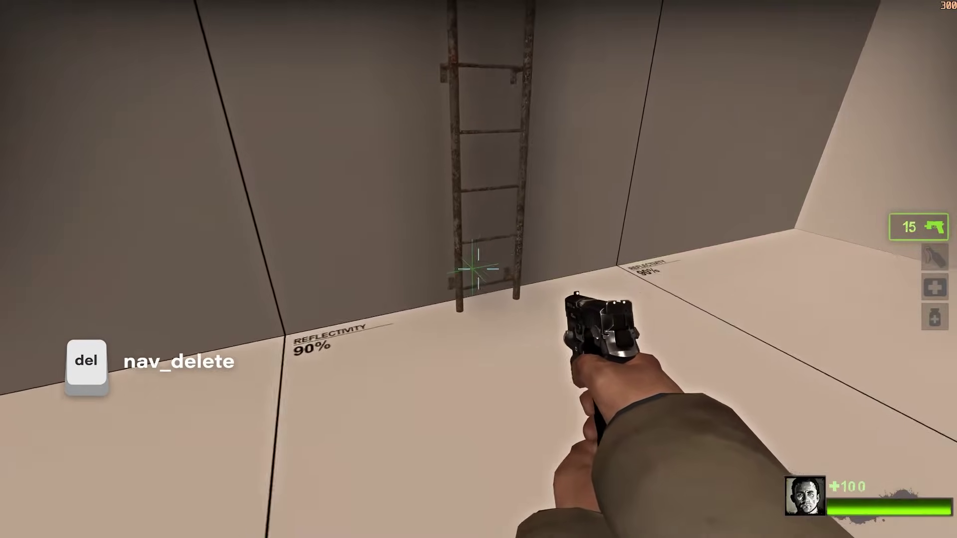
{"action": "key", "text": "s"}
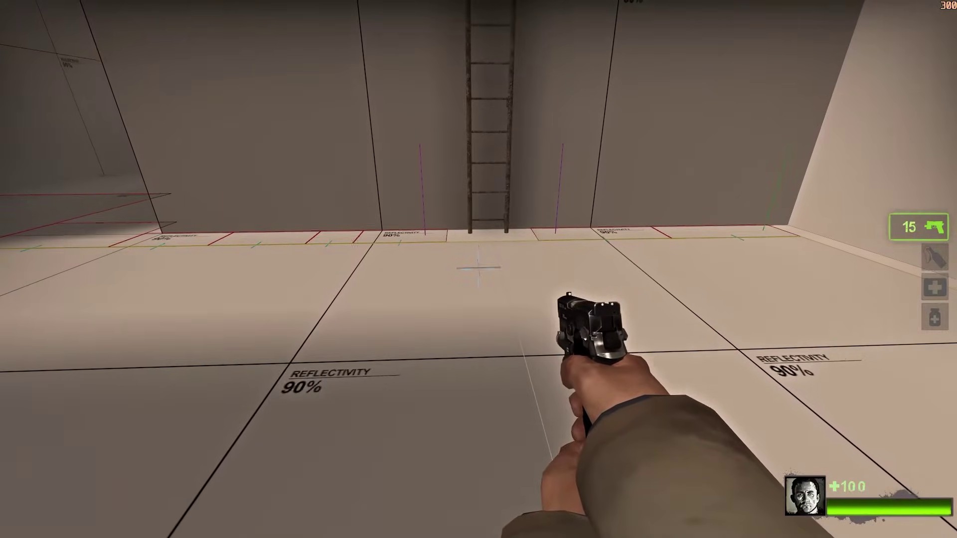
{"action": "key", "text": "s"}
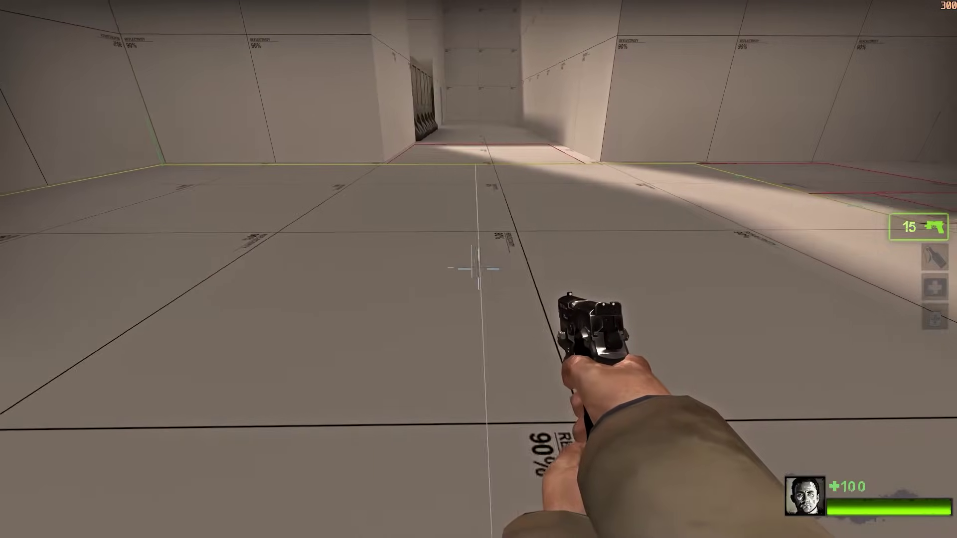
{"action": "key", "text": "w"}
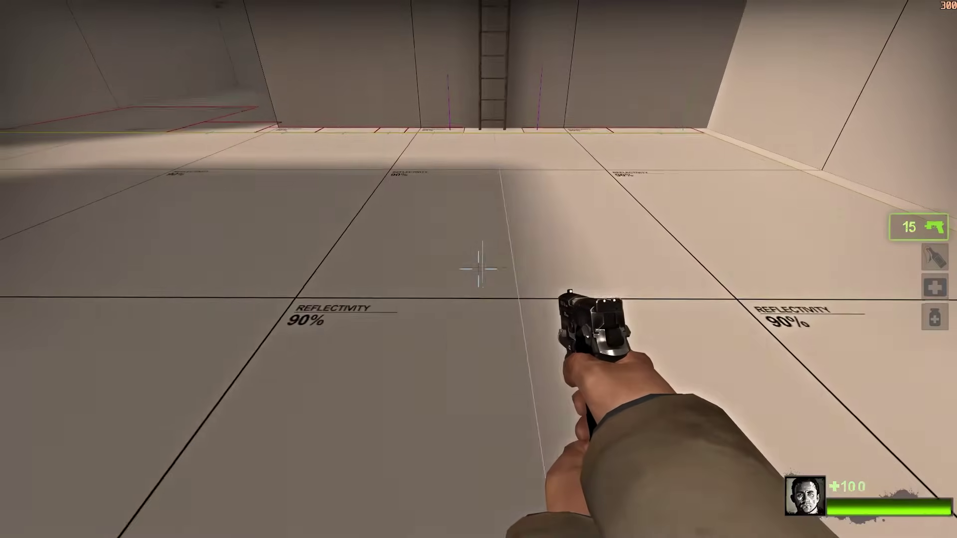
{"action": "key", "text": "w"}
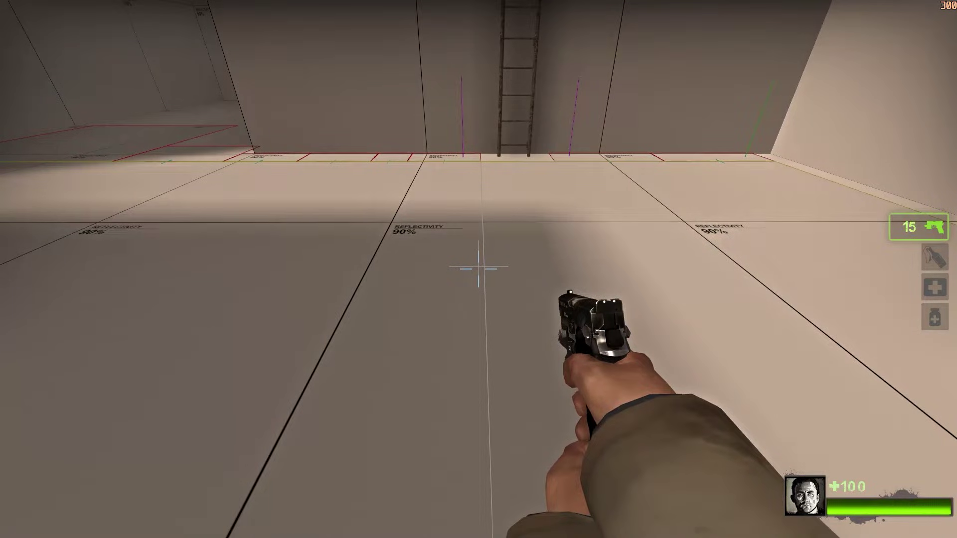
Split the floor nav area at the ladder's foot and mark that area
{"action": "key", "text": "b"}
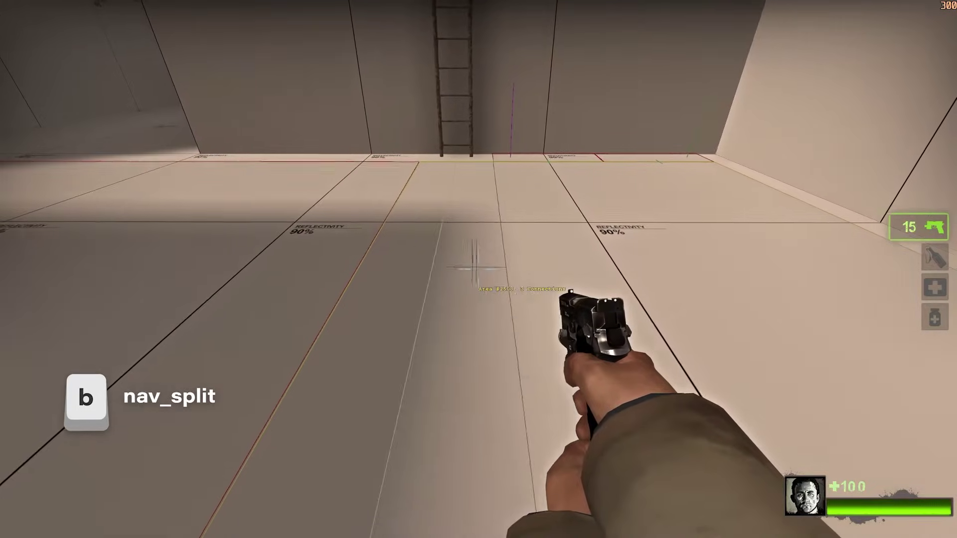
{"action": "key", "text": "w"}
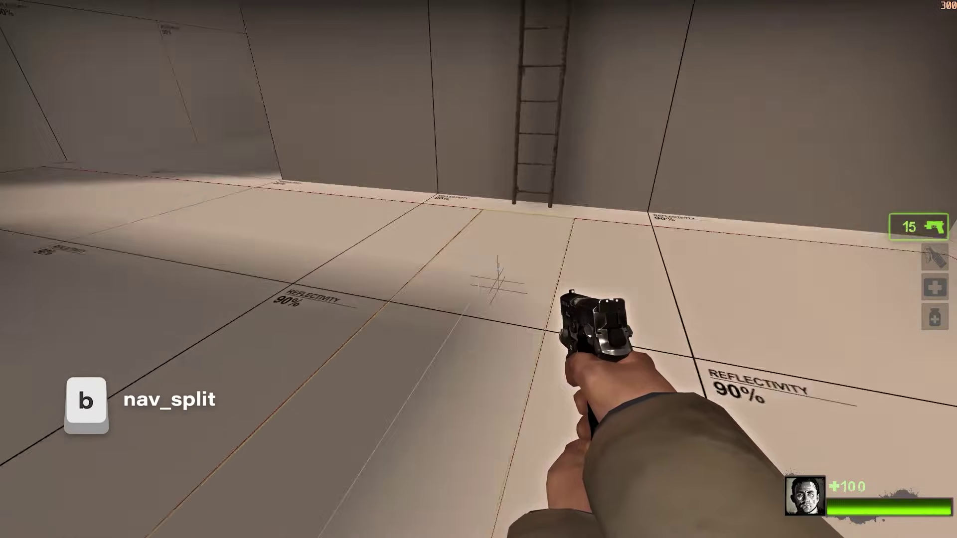
{"action": "key", "text": "s"}
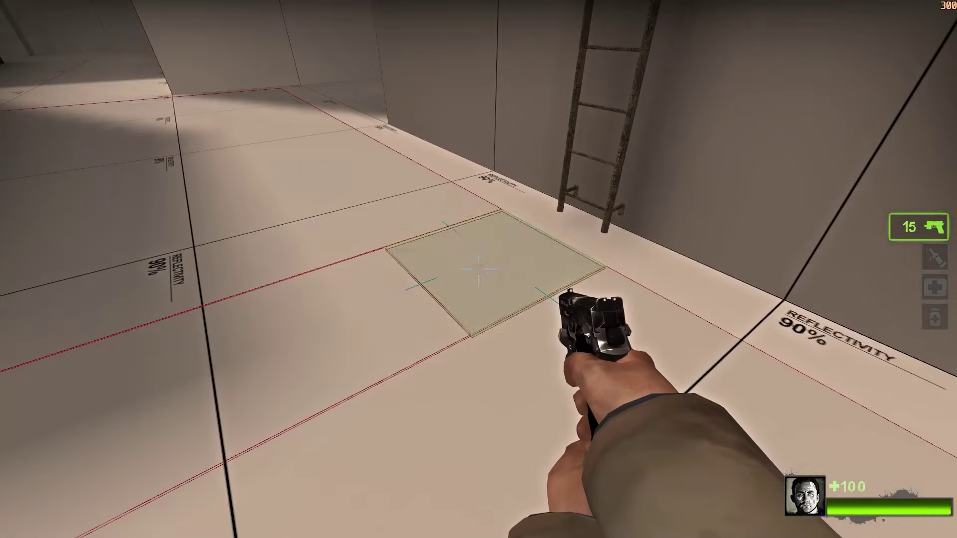
{"action": "key", "text": "w"}
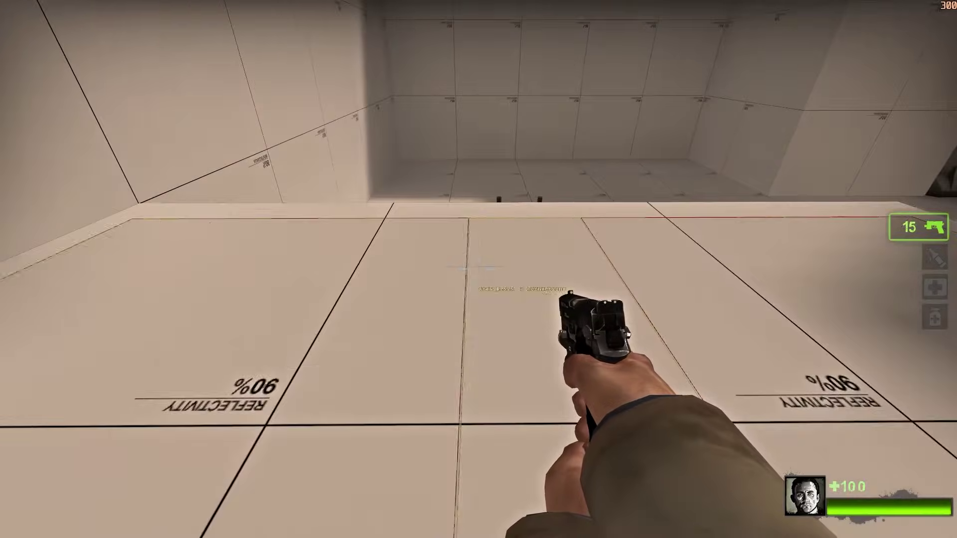
Rebuild the ladder's navigation with nav_build_ladder and inspect it from around the wall
{"action": "key", "text": "grave"}
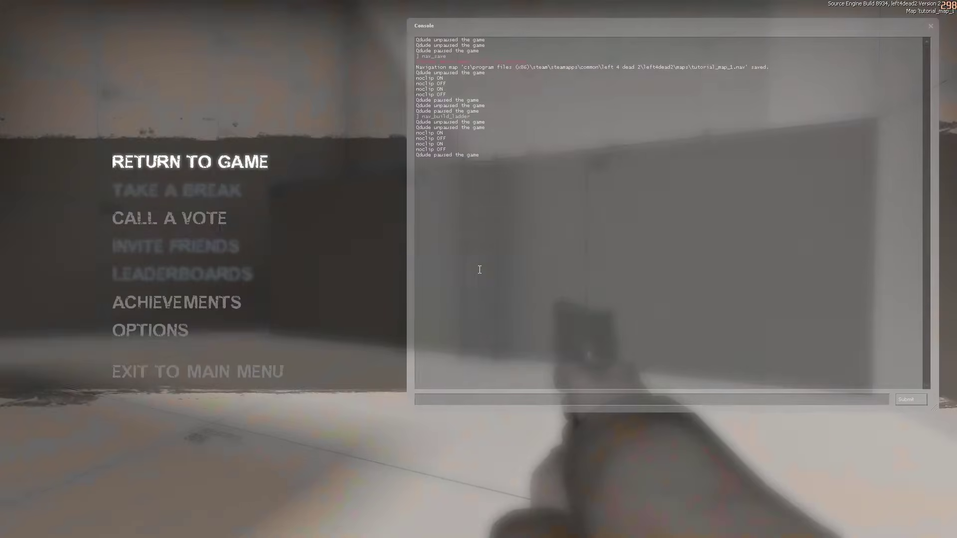
{"action": "key", "text": "grave"}
{"action": "key", "text": "w"}
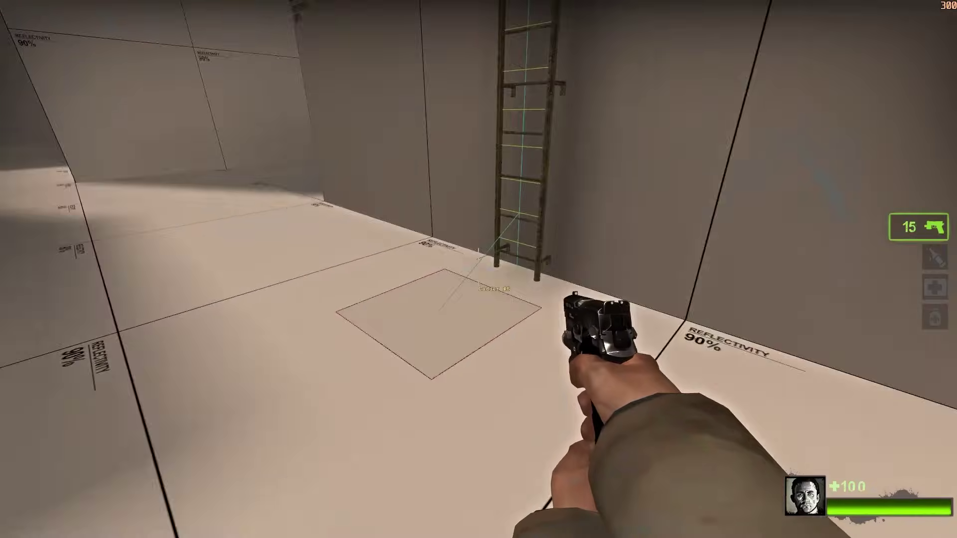
{"action": "key", "text": "s"}
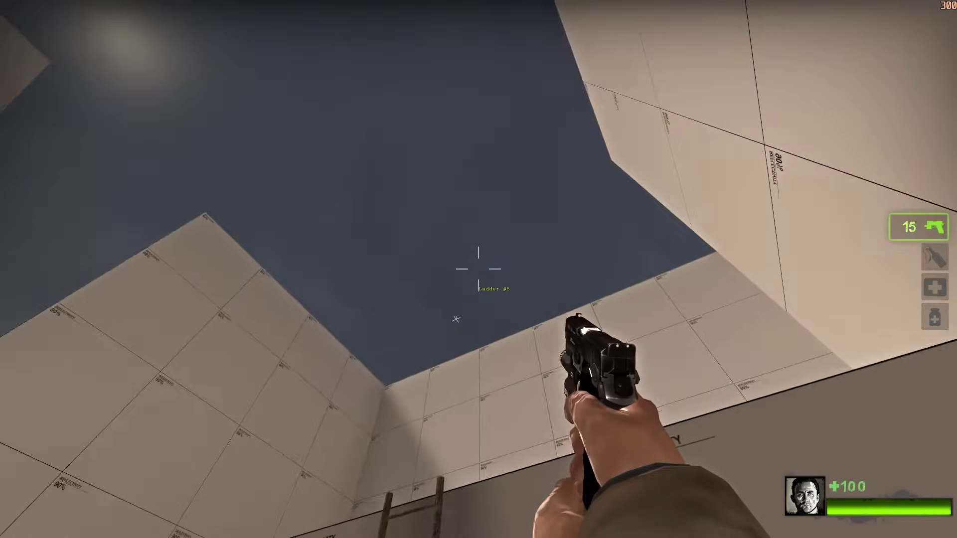
{"action": "key", "text": "w"}
{"action": "key", "text": "s"}
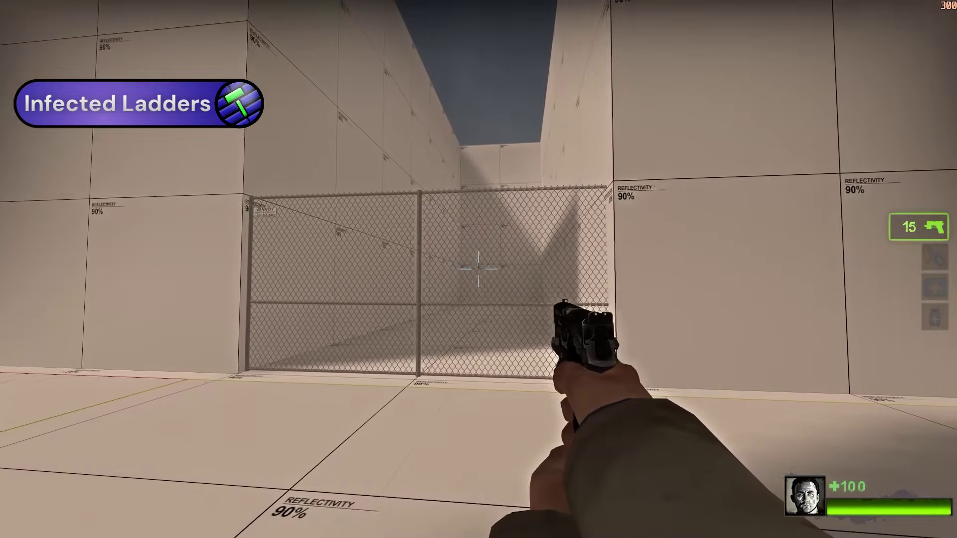
{"action": "key", "text": "a"}
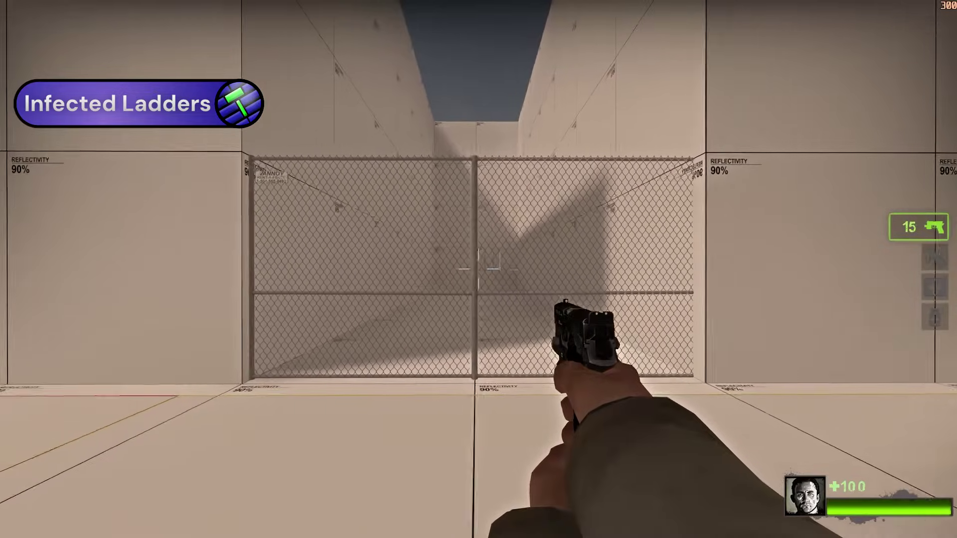
{"action": "key", "text": "a"}
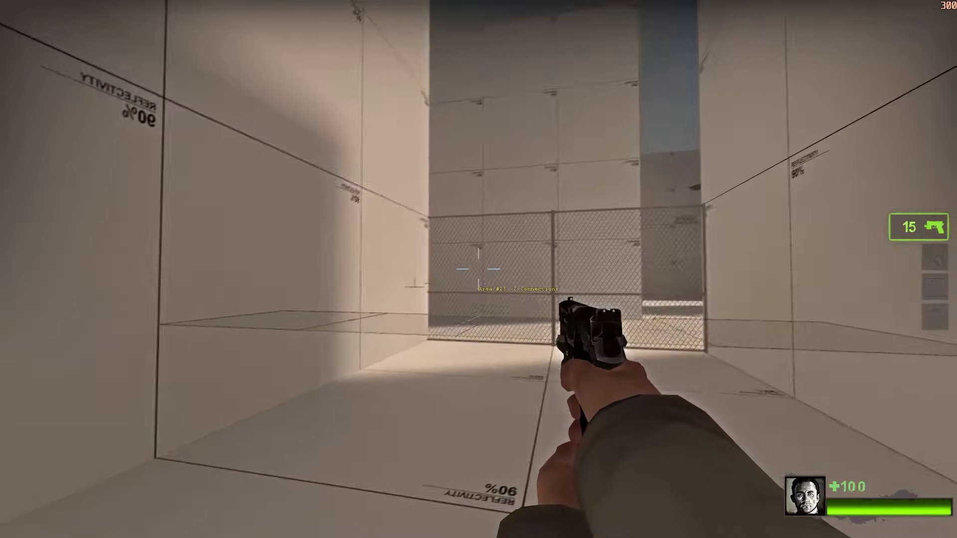
{"action": "key", "text": "s"}
{"action": "key", "text": "w"}
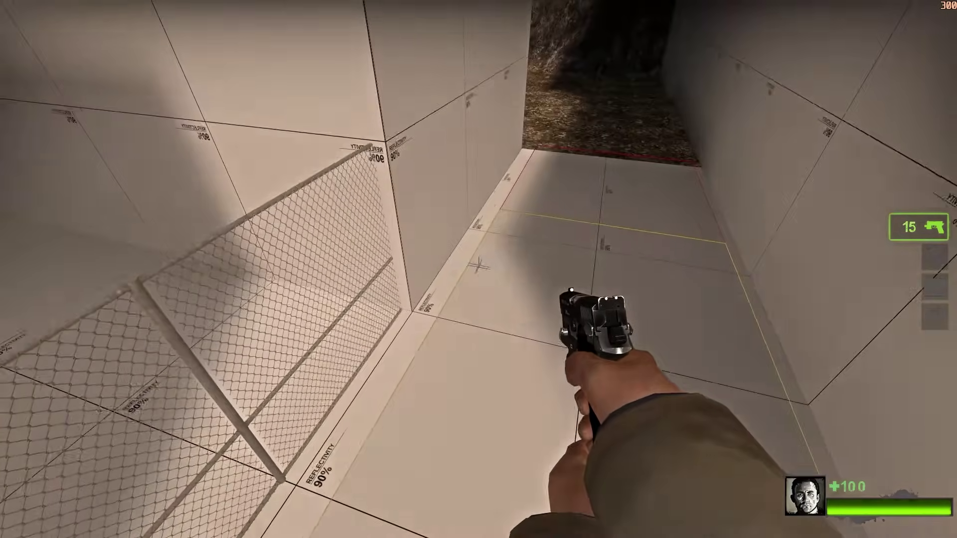
{"action": "key", "text": "s"}
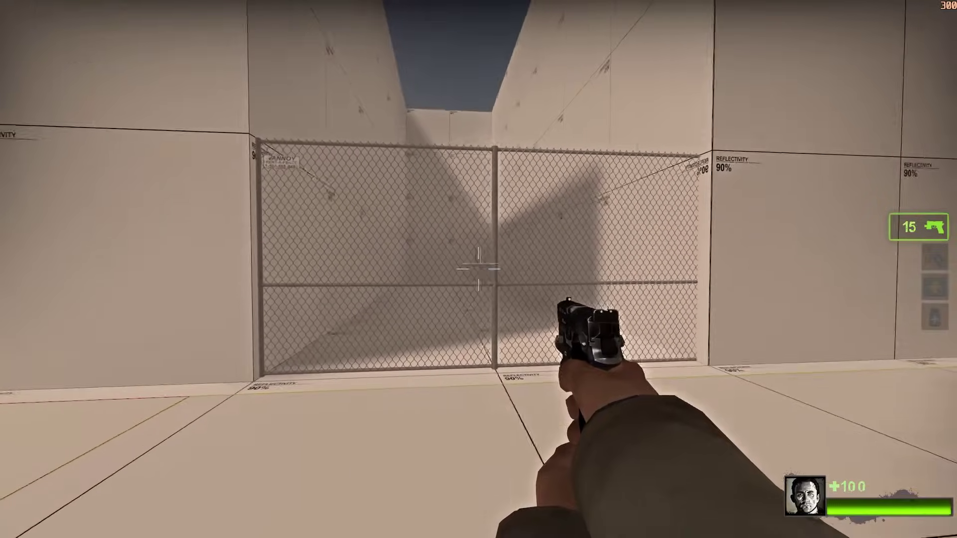
{"action": "key", "text": "s"}
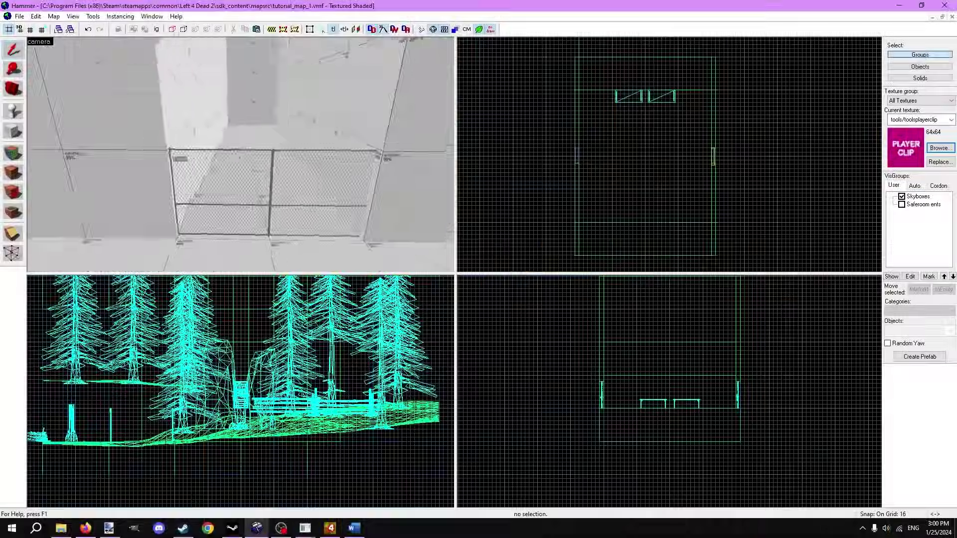
{"action": "scroll", "coordinate": [745, 160], "scroll_direction": "down", "scroll_amount": 5}
{"action": "scroll", "coordinate": [761, 161], "scroll_direction": "down", "scroll_amount": 1}
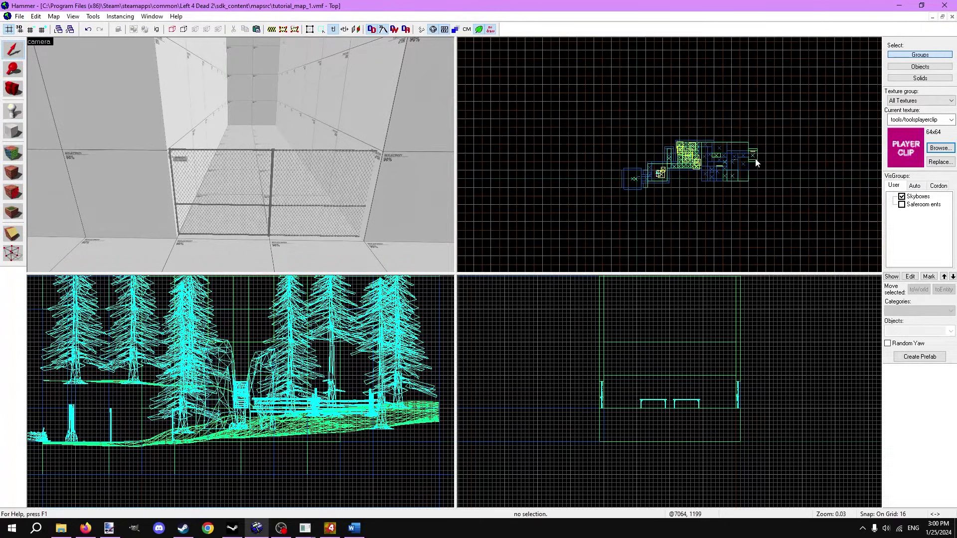
{"action": "scroll", "coordinate": [702, 154], "scroll_direction": "up", "scroll_amount": 3}
{"action": "scroll", "coordinate": [688, 159], "scroll_direction": "up", "scroll_amount": 4}
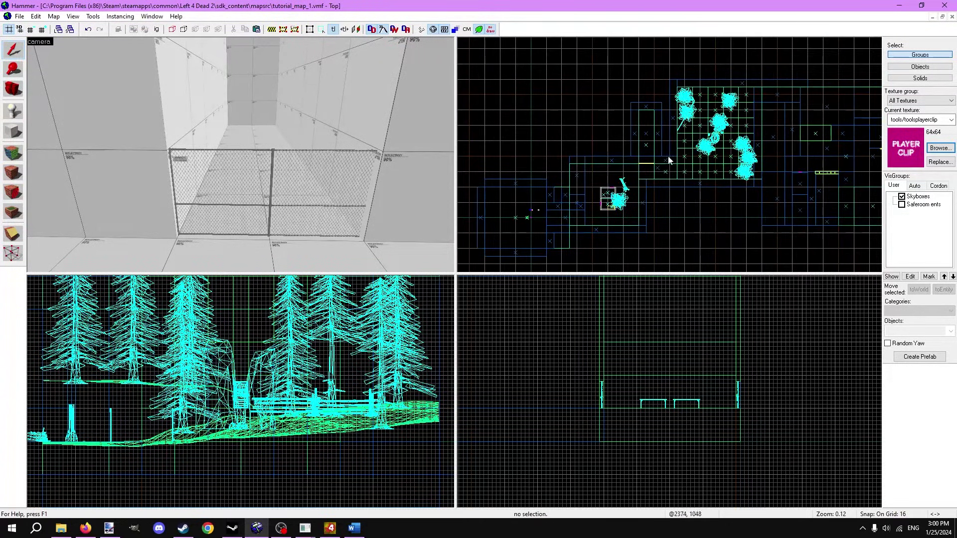
{"action": "scroll", "coordinate": [666, 169], "scroll_direction": "up", "scroll_amount": 5}
{"action": "scroll", "coordinate": [605, 165], "scroll_direction": "up", "scroll_amount": 3}
{"action": "scroll", "coordinate": [587, 169], "scroll_direction": "up", "scroll_amount": 1}
Pick tools/toolsclip and draw a 256x16x128 block covering the fence
{"action": "left_click", "coordinate": [941, 149]}
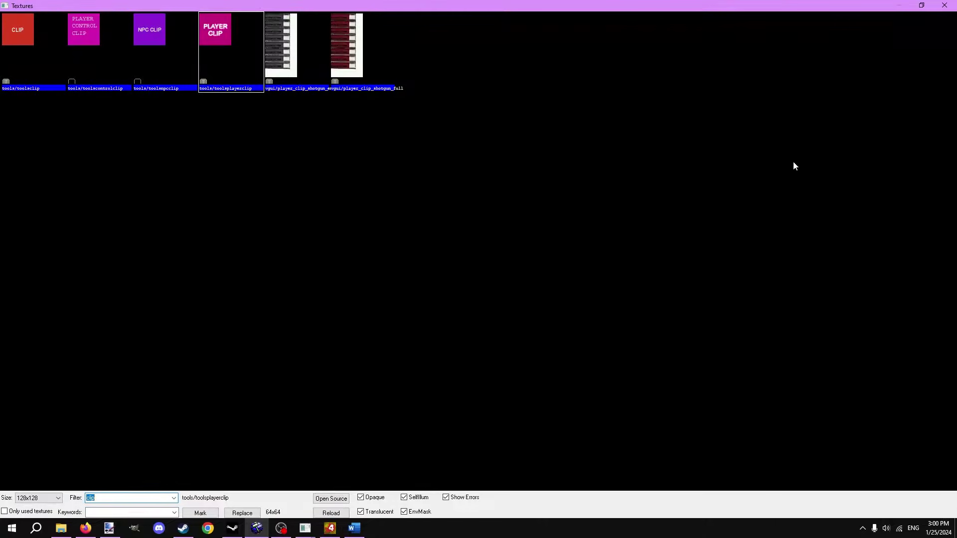
{"action": "double_click", "coordinate": [32, 50]}
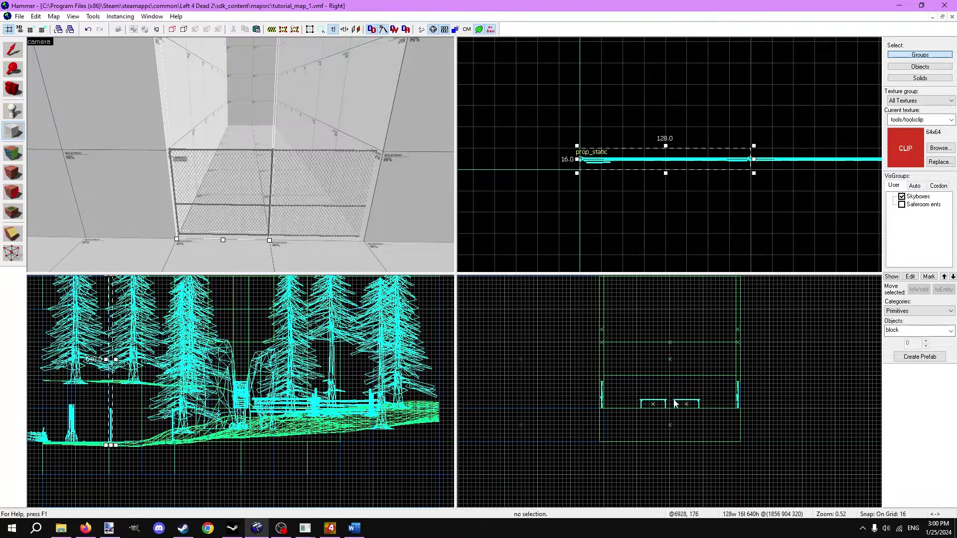
{"action": "scroll", "coordinate": [674, 405], "scroll_direction": "down", "scroll_amount": 3}
{"action": "scroll", "coordinate": [636, 358], "scroll_direction": "up", "scroll_amount": 1}
{"action": "scroll", "coordinate": [596, 308], "scroll_direction": "up", "scroll_amount": 1}
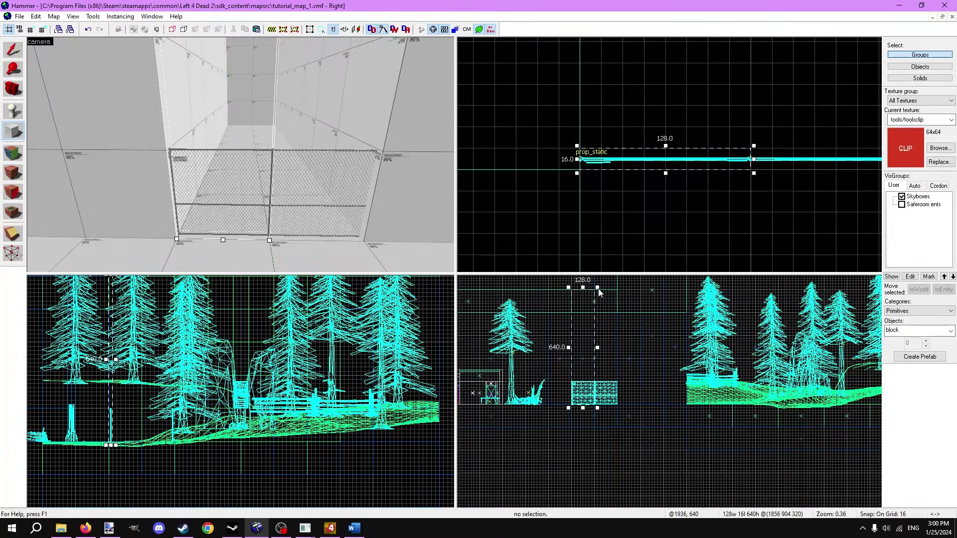
{"action": "scroll", "coordinate": [600, 355], "scroll_direction": "up", "scroll_amount": 4}
{"action": "left_click_drag", "start_coordinate": [600, 355], "coordinate": [626, 377]}
{"action": "left_click", "coordinate": [588, 423]}
{"action": "scroll", "coordinate": [588, 423], "scroll_direction": "up", "scroll_amount": 2}
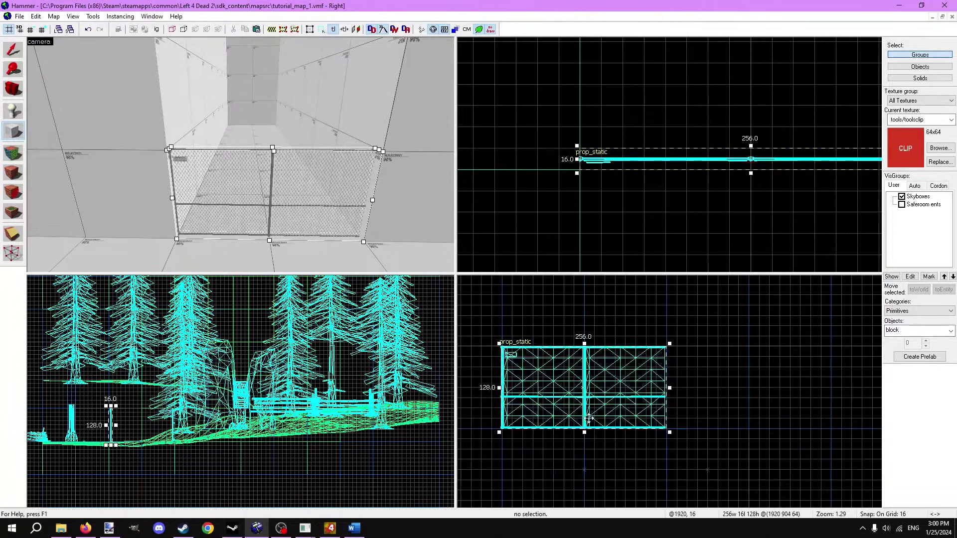
{"action": "left_click", "coordinate": [585, 431]}
{"action": "scroll", "coordinate": [551, 365], "scroll_direction": "up", "scroll_amount": 1}
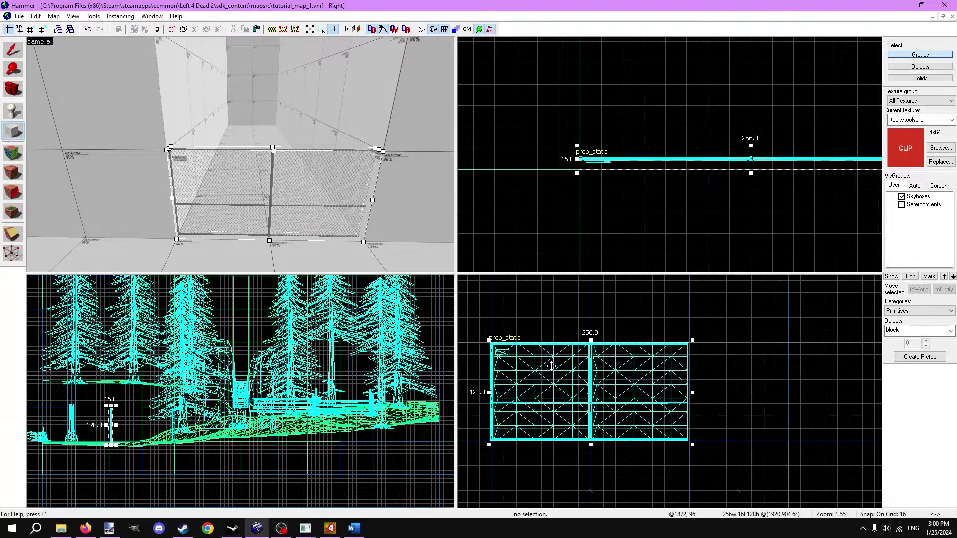
{"action": "left_click", "coordinate": [270, 179]}
{"action": "left_click_drag", "start_coordinate": [270, 179], "coordinate": [58, 70]}
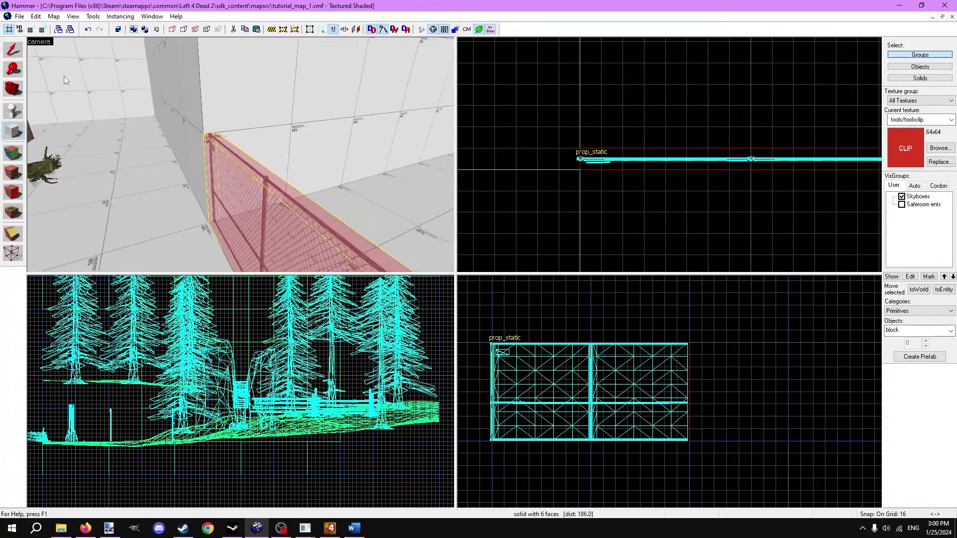
Raise the clip block onto the fence and make it taller
{"action": "key", "text": "shift+s"}
{"action": "left_click_drag", "start_coordinate": [549, 385], "coordinate": [546, 298]}
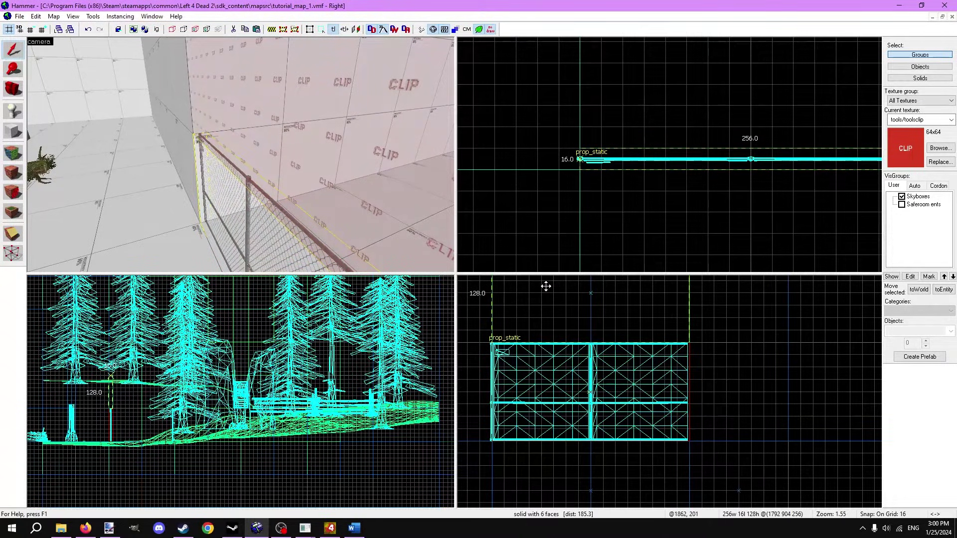
{"action": "left_click_drag", "start_coordinate": [547, 286], "coordinate": [546, 287]}
{"action": "scroll", "coordinate": [374, 214], "scroll_direction": "up", "scroll_amount": 3}
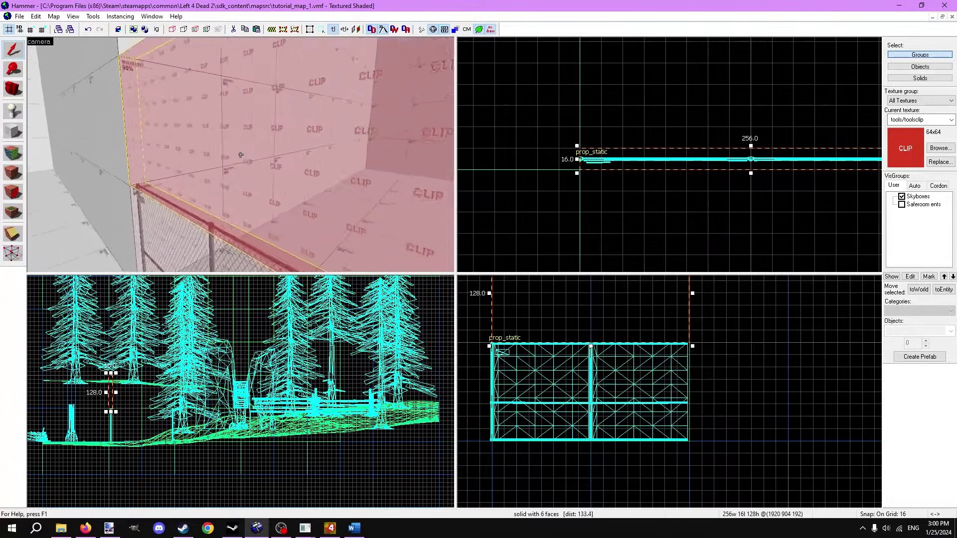
{"action": "scroll", "coordinate": [538, 412], "scroll_direction": "down", "scroll_amount": 5}
{"action": "scroll", "coordinate": [539, 412], "scroll_direction": "down", "scroll_amount": 2}
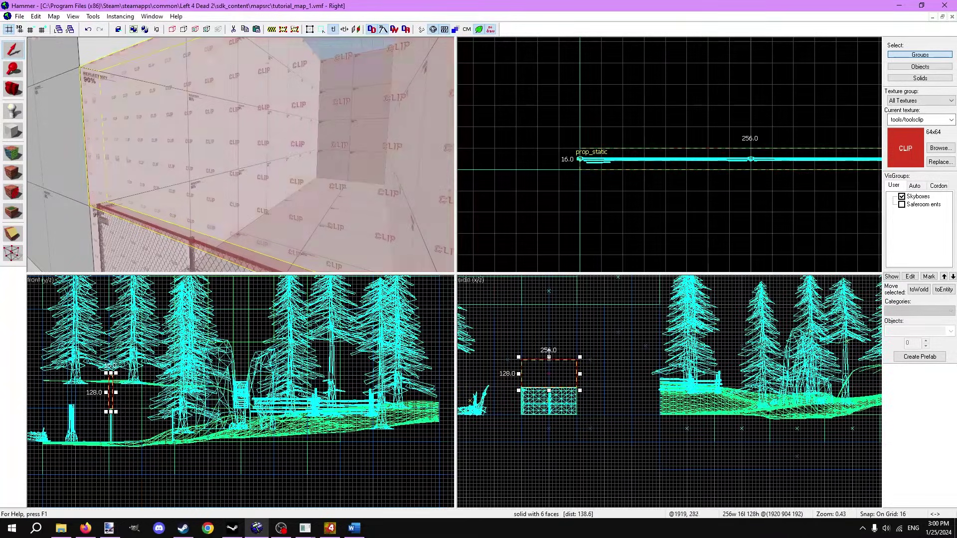
{"action": "left_click_drag", "start_coordinate": [549, 356], "coordinate": [549, 303]}
{"action": "scroll", "coordinate": [240, 154], "scroll_direction": "up", "scroll_amount": 3}
Give the block's faces the tools/toolsplayerclip texture
{"action": "key", "text": "shift+a"}
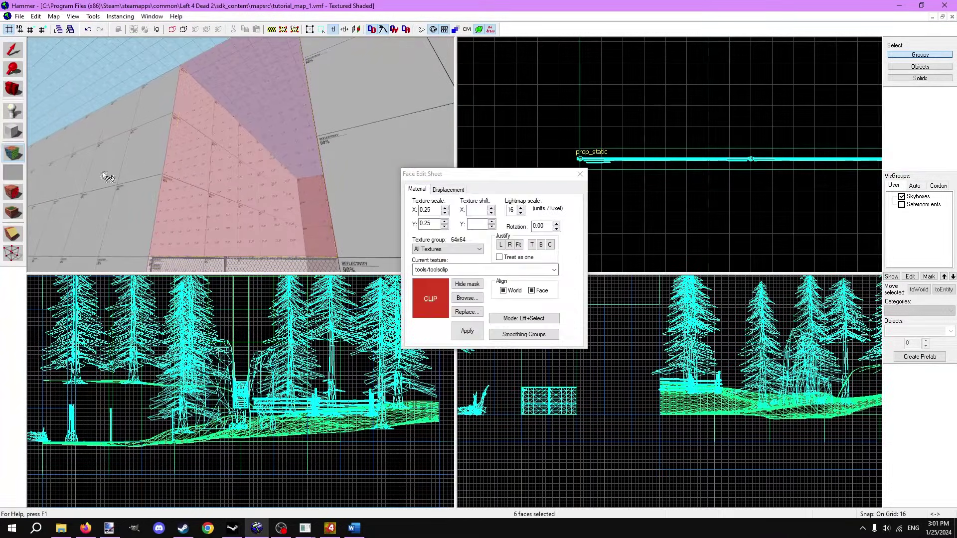
{"action": "left_click", "coordinate": [466, 300]}
{"action": "double_click", "coordinate": [222, 66]}
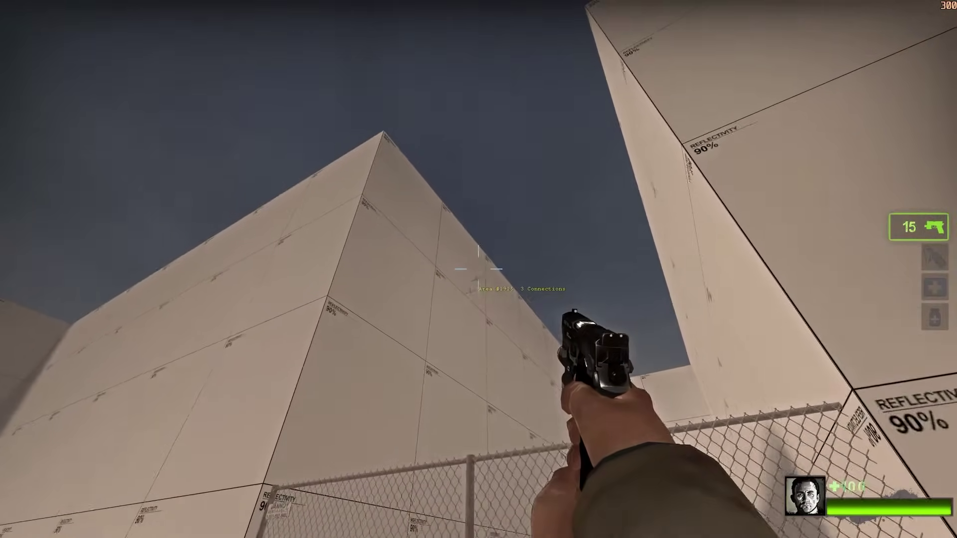
Select and connect the nav areas beside the fence, then trigger the nb_rush bind
{"action": "key", "text": "bracketleft"}
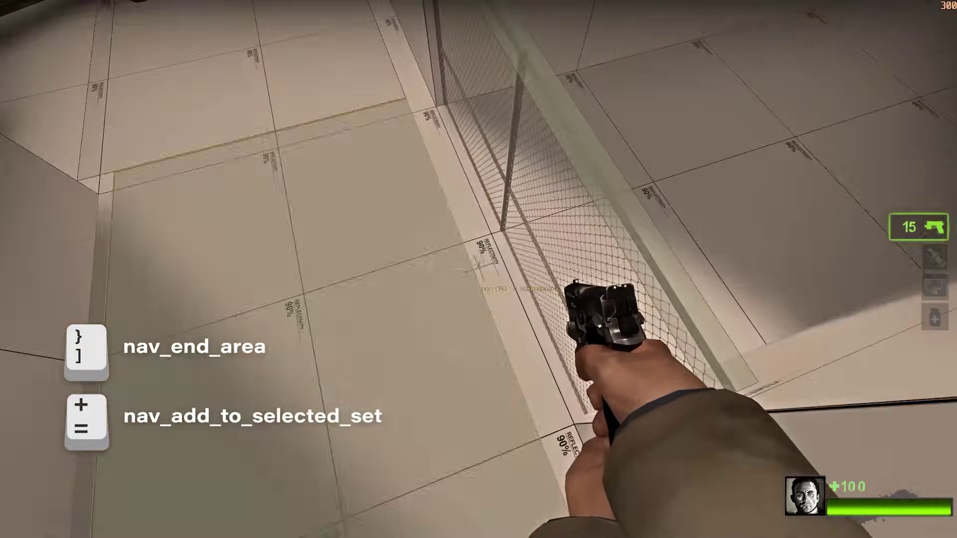
{"action": "key", "text": "BackSpace"}
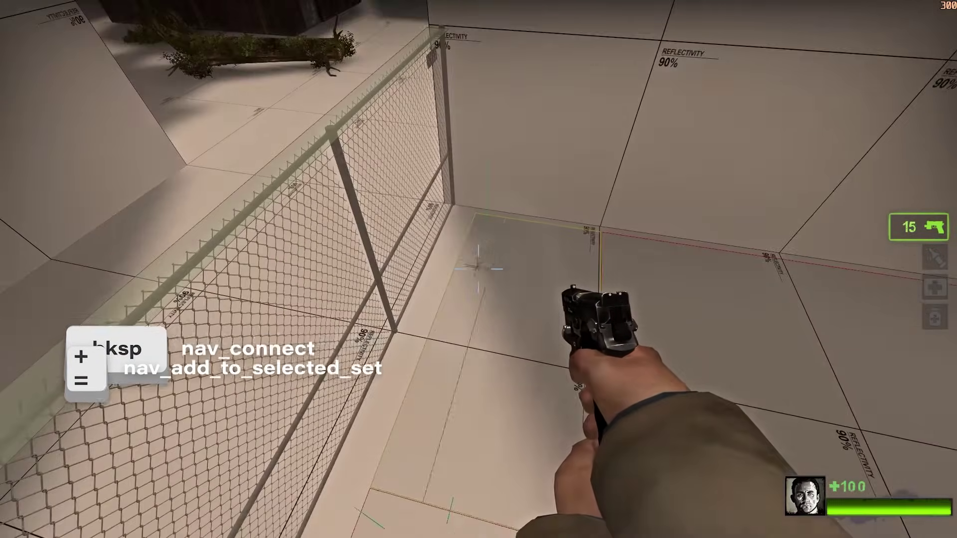
{"action": "key", "text": "apostrophe"}
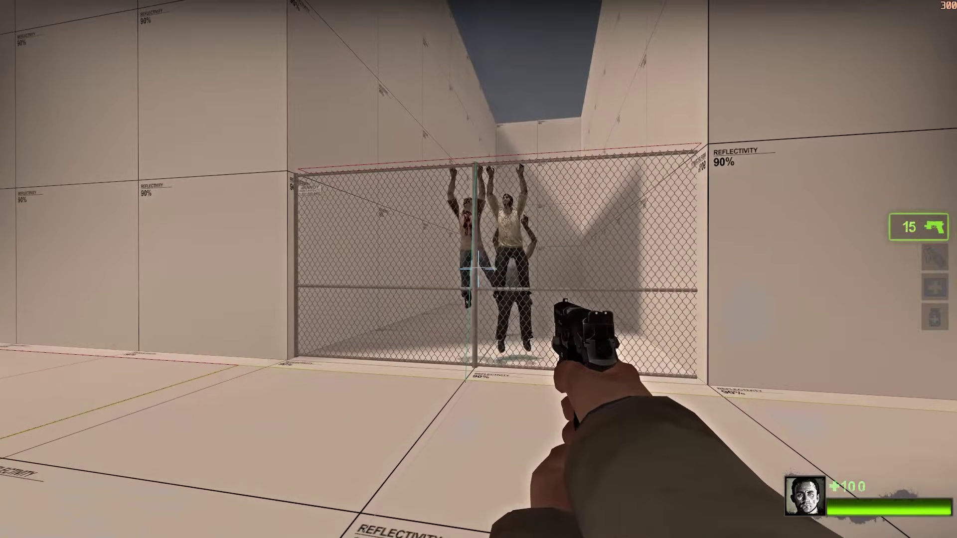
Spawn a special infected behind the fence, then walk past its right end and back
{"action": "key", "text": "m"}
{"action": "key", "text": "1"}
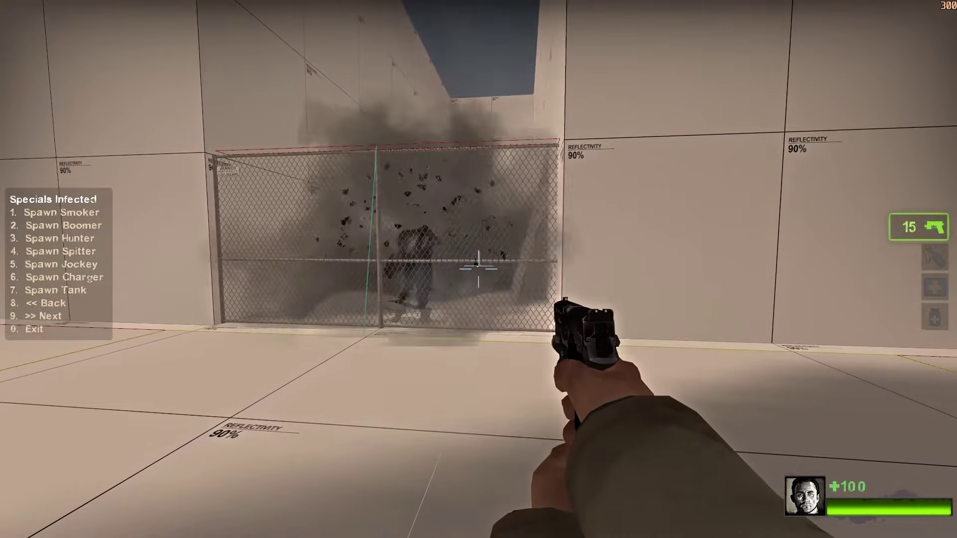
{"action": "key", "text": "w"}
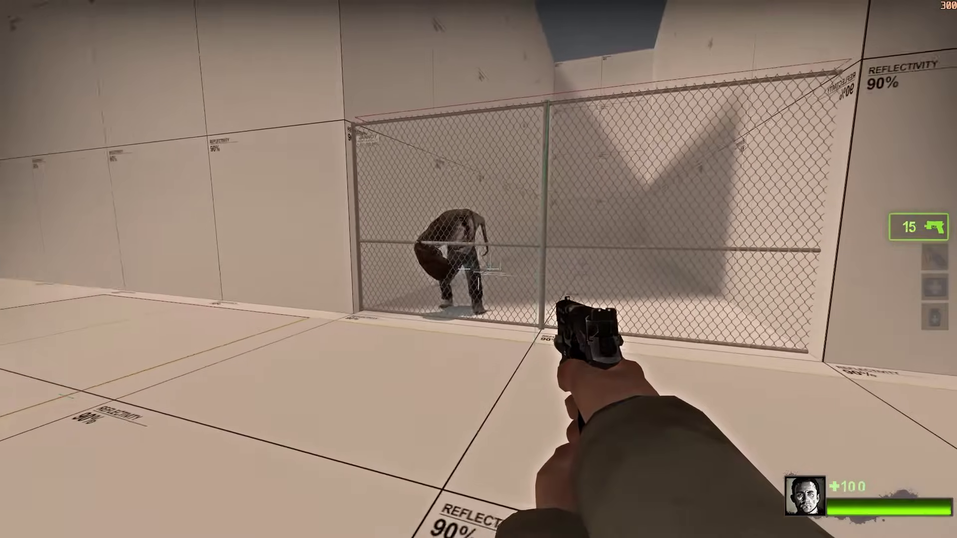
{"action": "key", "text": "w"}
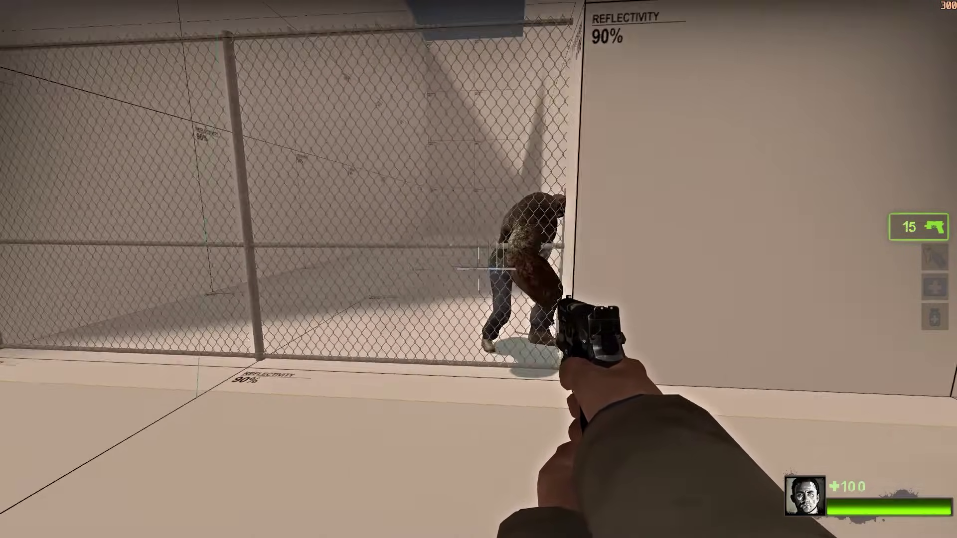
{"action": "key", "text": "d"}
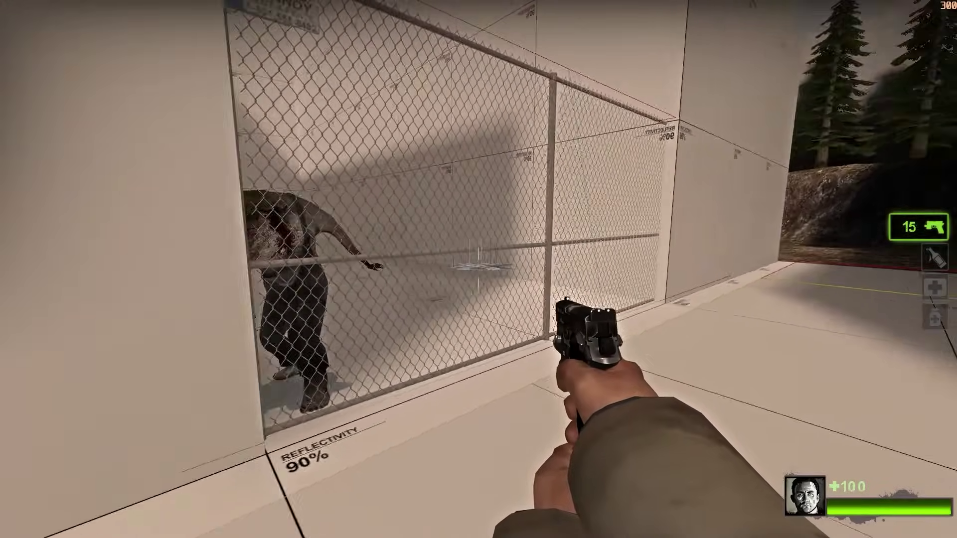
{"action": "key", "text": "a"}
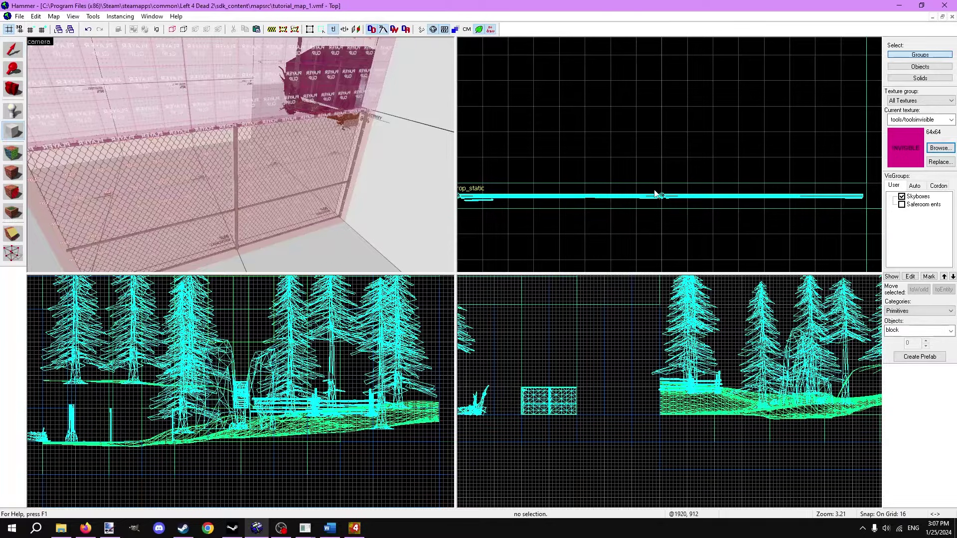
{"action": "scroll", "coordinate": [673, 169], "scroll_direction": "up", "scroll_amount": 3}
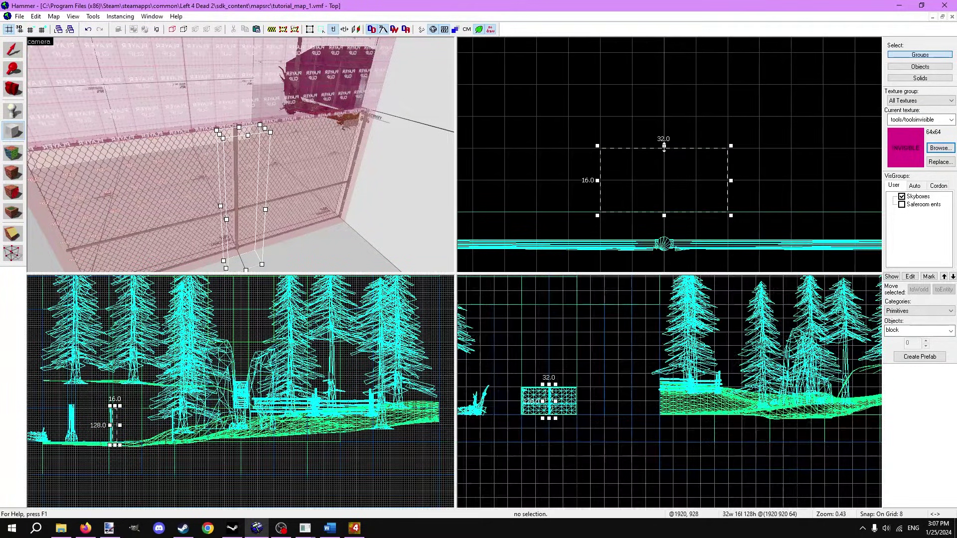
{"action": "scroll", "coordinate": [613, 198], "scroll_direction": "up", "scroll_amount": 2}
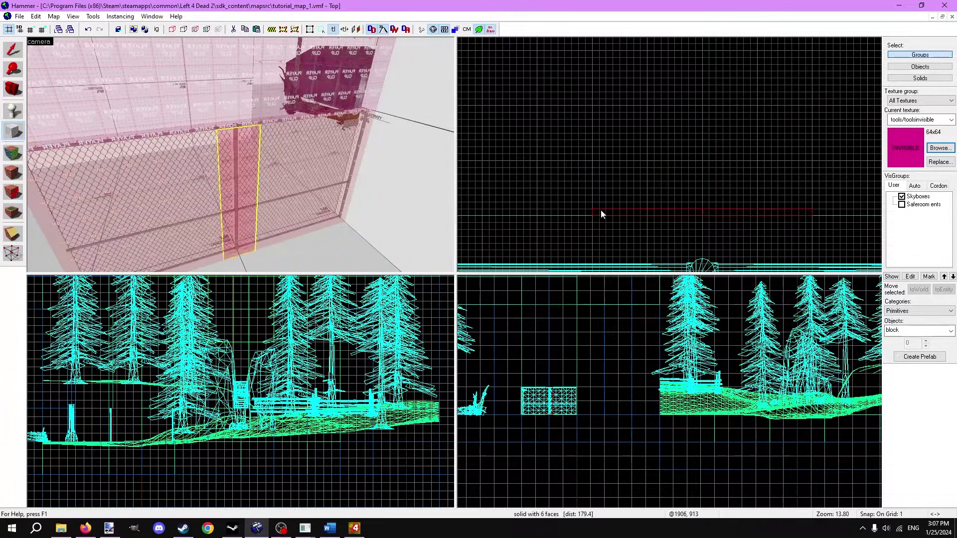
Apply tools/climb_versus to one face of the narrow block, justified left
{"action": "key", "text": "shift+a"}
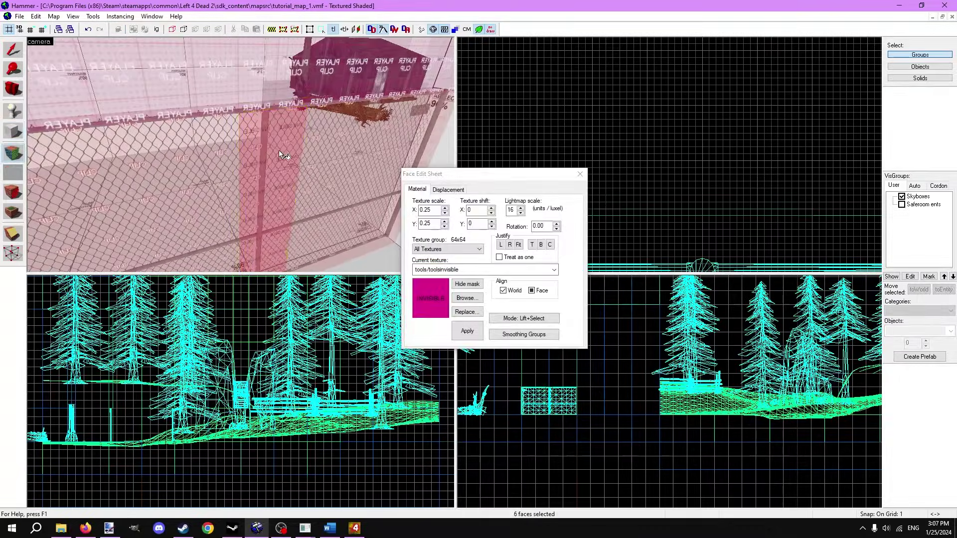
{"action": "left_click", "coordinate": [275, 152]}
{"action": "key", "text": "z"}
{"action": "left_click", "coordinate": [465, 298]}
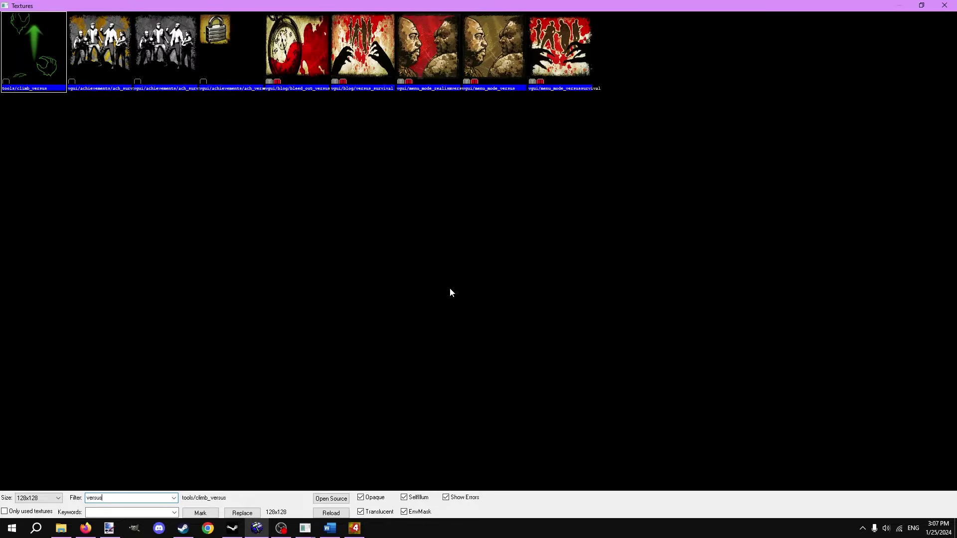
{"action": "double_click", "coordinate": [34, 75]}
{"action": "left_click", "coordinate": [466, 331]}
{"action": "key", "text": "Right"}
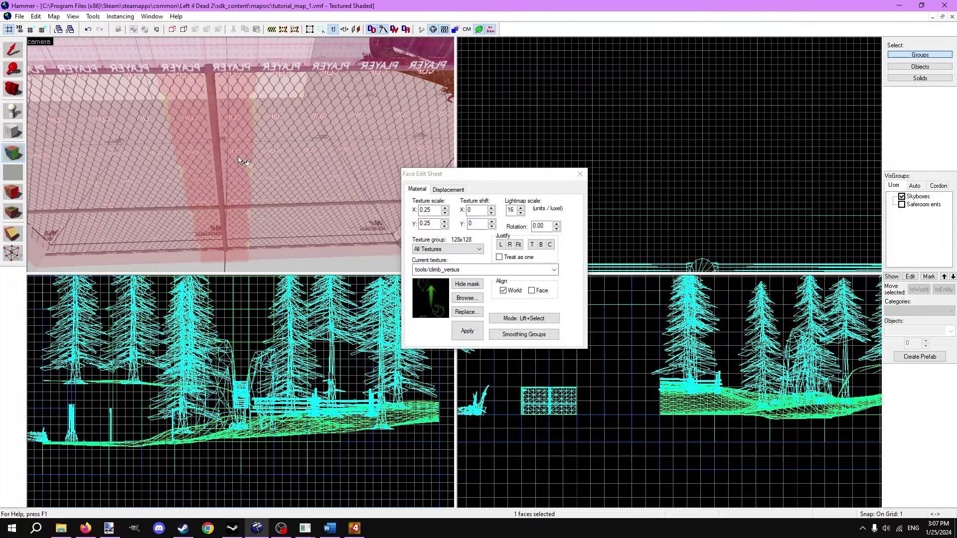
{"action": "left_click", "coordinate": [502, 247]}
{"action": "key", "text": "Left"}
{"action": "left_click", "coordinate": [583, 173]}
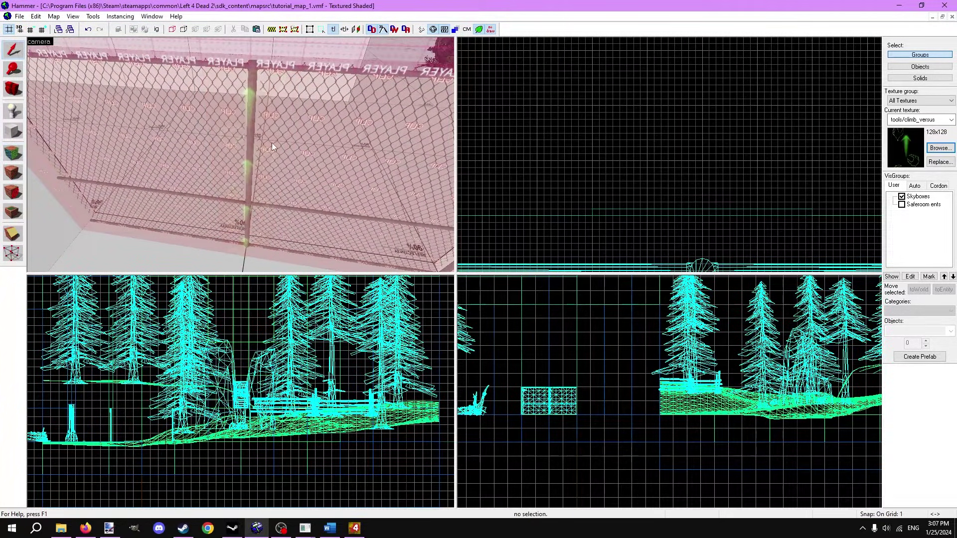
{"action": "key", "text": "Right"}
Make the climb brush a func_ladder and copy it to the fence's other side
{"action": "left_click", "coordinate": [270, 141]}
{"action": "key", "text": "ctrl+t"}
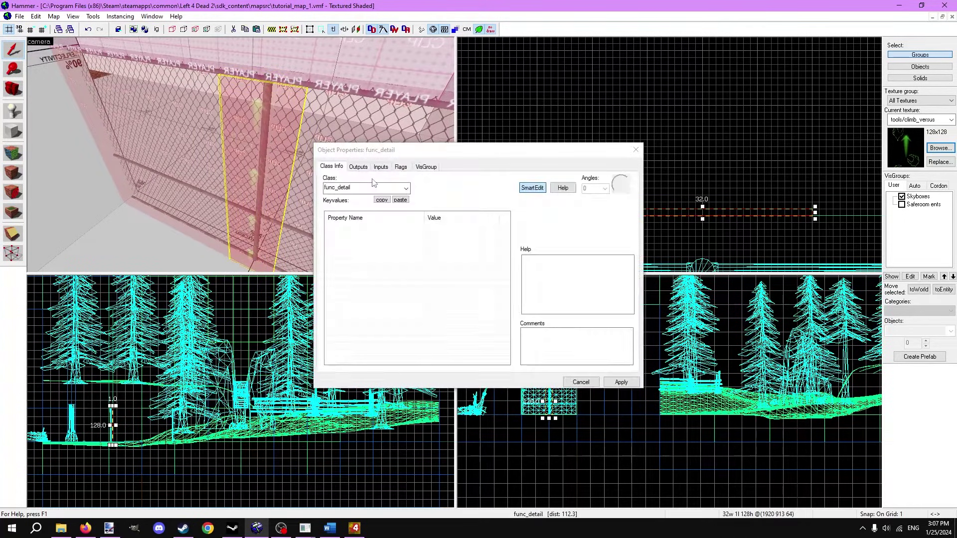
{"action": "key", "text": "BackSpace"}
{"action": "key", "text": "BackSpace"}
{"action": "type", "text": "r"}
{"action": "key", "text": "Return"}
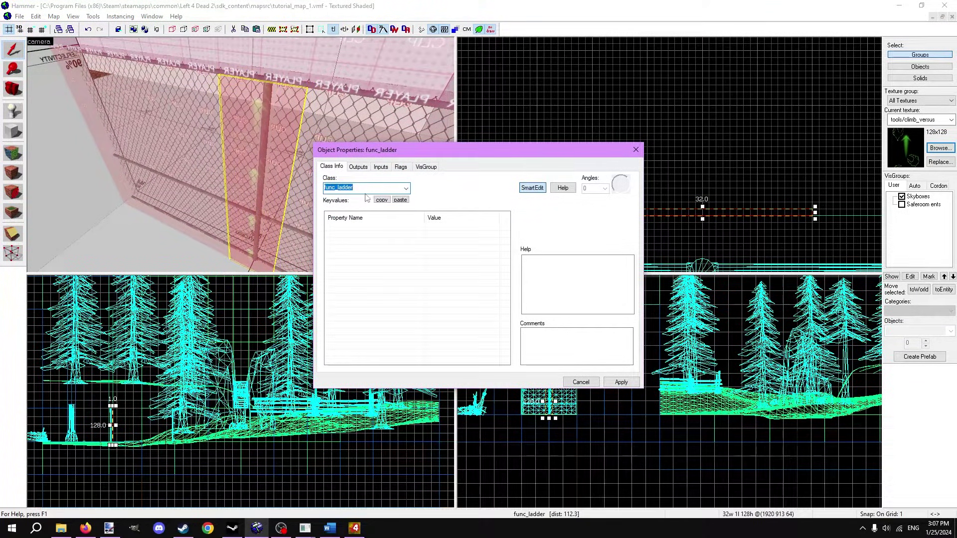
{"action": "left_click", "coordinate": [580, 383]}
{"action": "scroll", "coordinate": [621, 101], "scroll_direction": "up", "scroll_amount": 2}
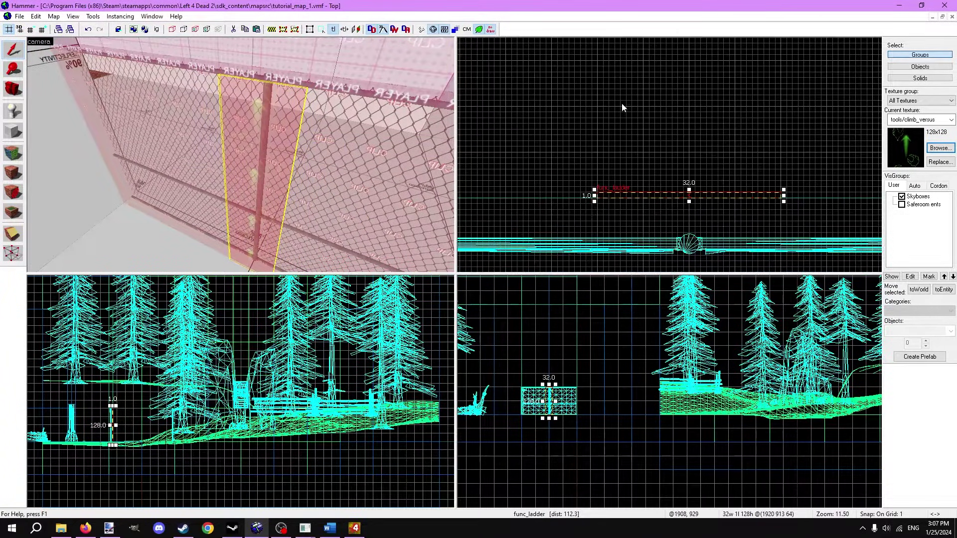
{"action": "scroll", "coordinate": [621, 158], "scroll_direction": "up", "scroll_amount": 1}
{"action": "left_click_drag", "start_coordinate": [609, 153], "coordinate": [609, 223]}
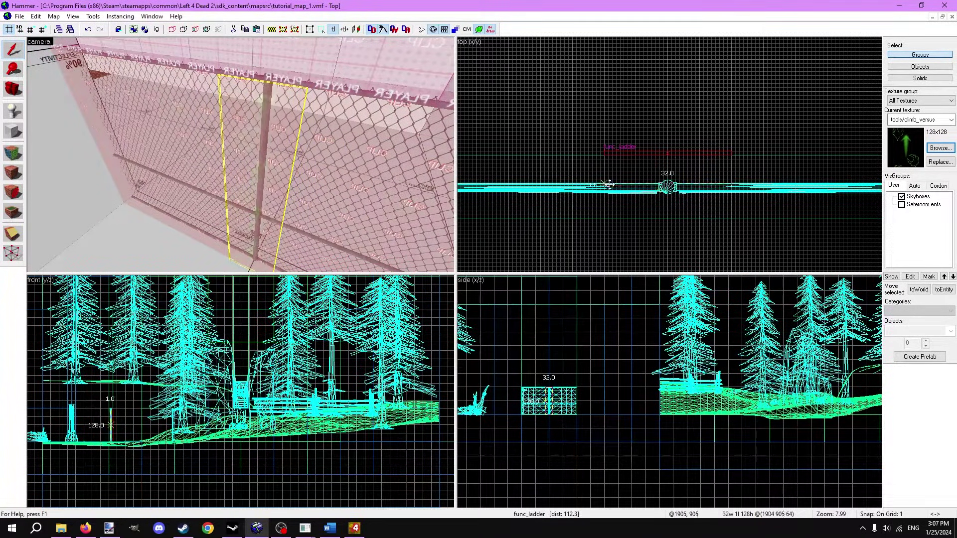
{"action": "scroll", "coordinate": [609, 224], "scroll_direction": "up", "scroll_amount": 3}
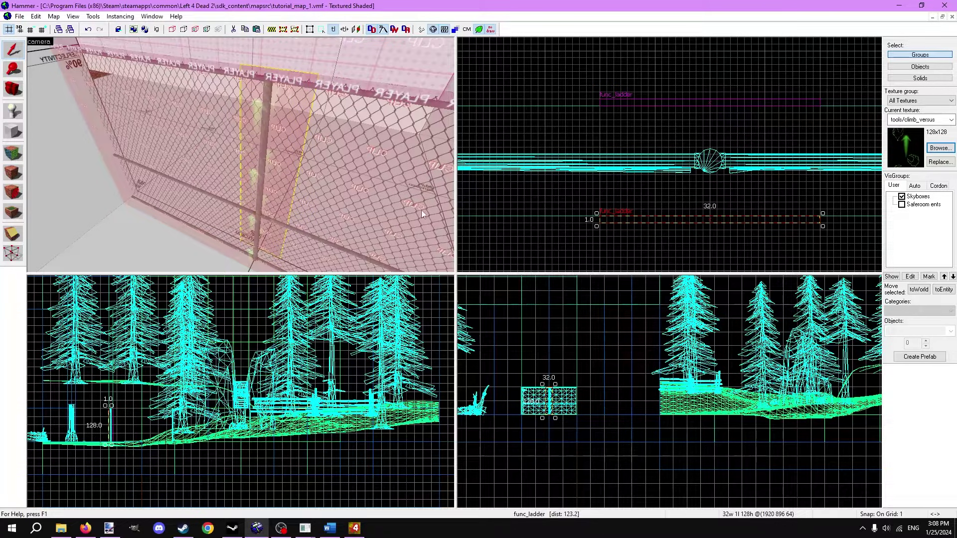
{"action": "key", "text": "w"}
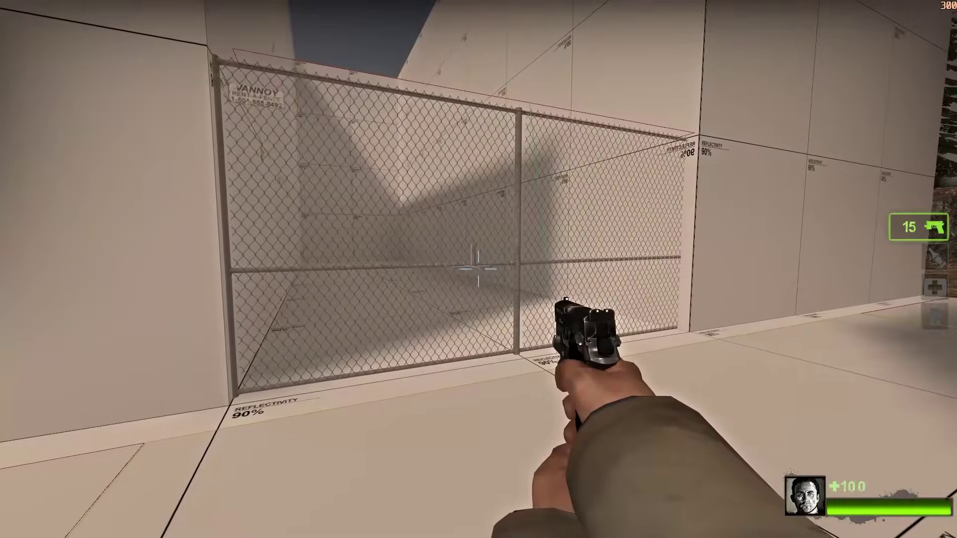
Check the fence from both sides, then run nav_build_ladder to generate the fence ladder nav
{"action": "key", "text": "a"}
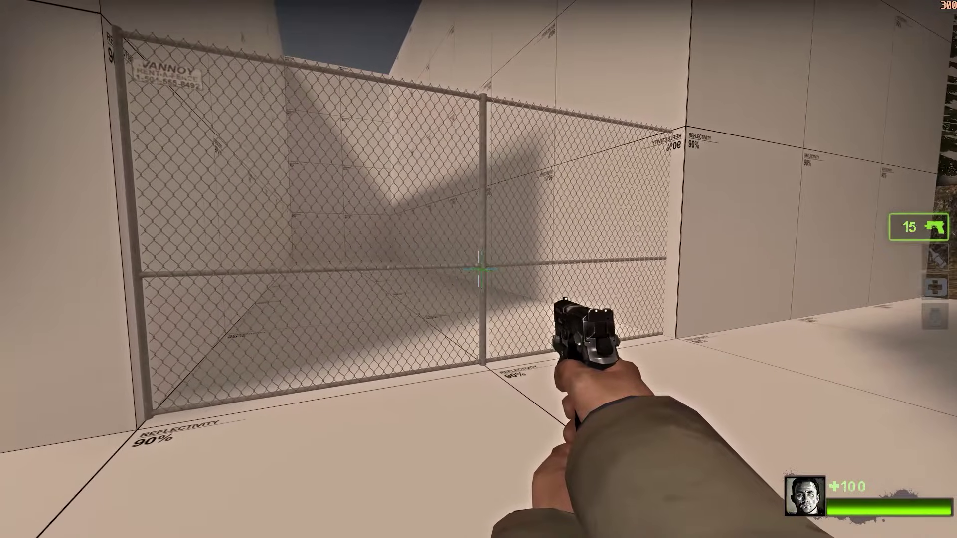
{"action": "key", "text": "d"}
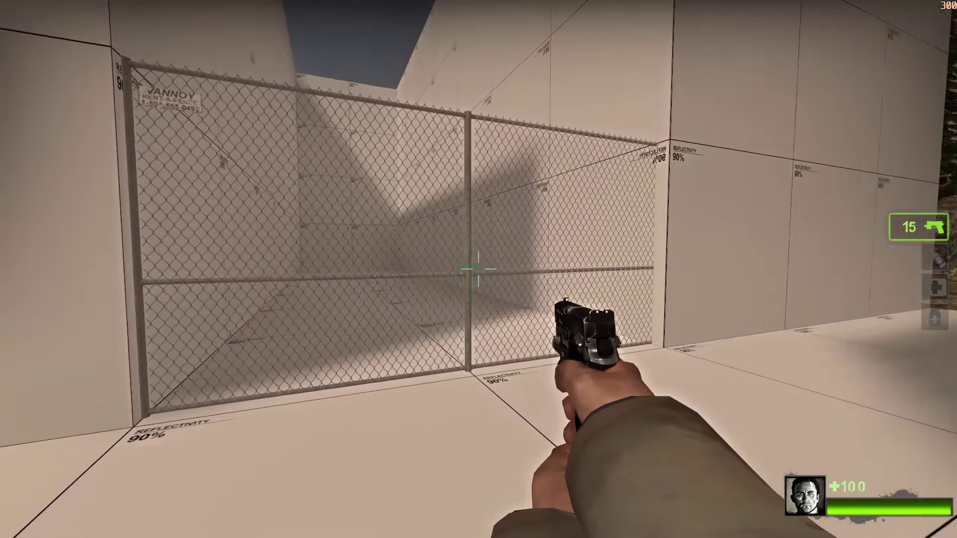
{"action": "key", "text": "a"}
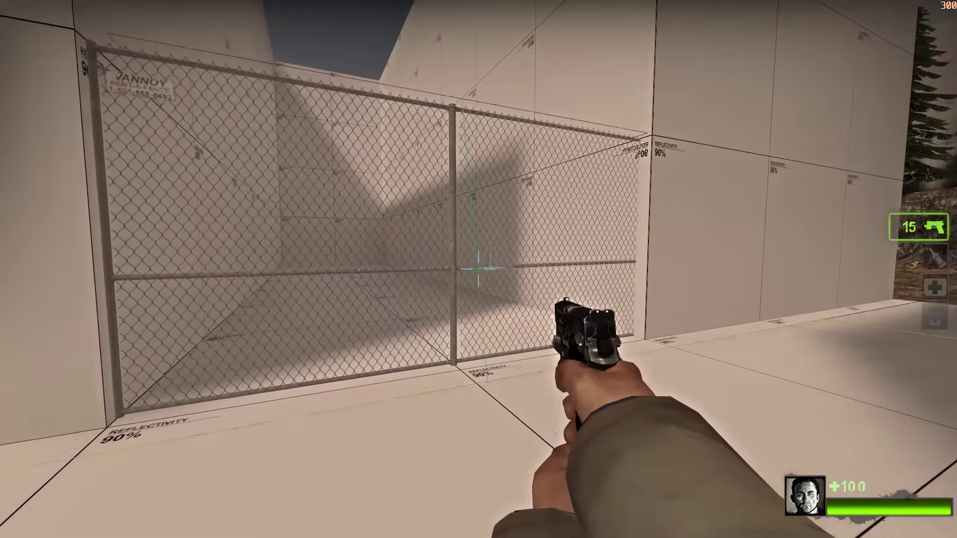
{"action": "key", "text": "grave"}
{"action": "type", "text": "nav_build_ladder"}
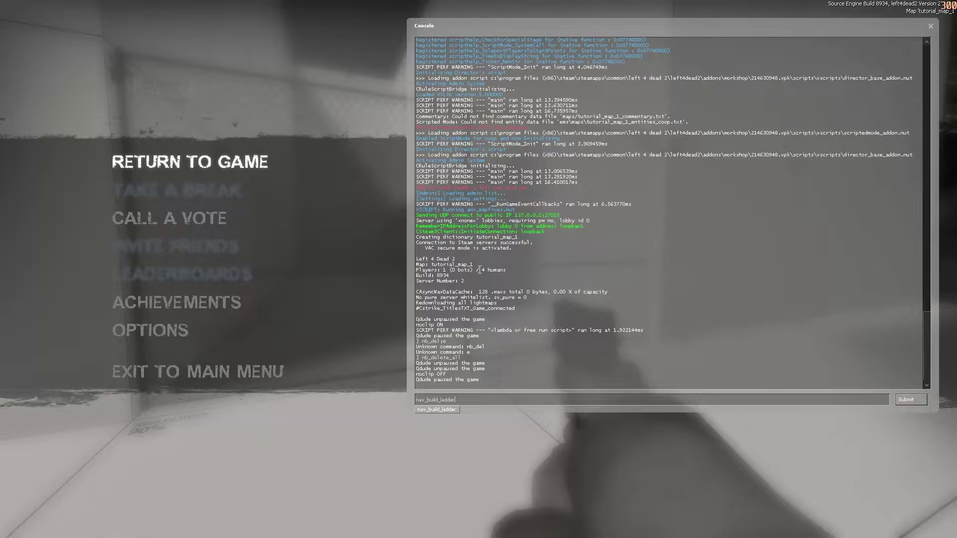
{"action": "key", "text": "Return"}
{"action": "key", "text": "Escape"}
Spawn special infected from the Infected Commands menu and watch them climb the fence
{"action": "key", "text": "w"}
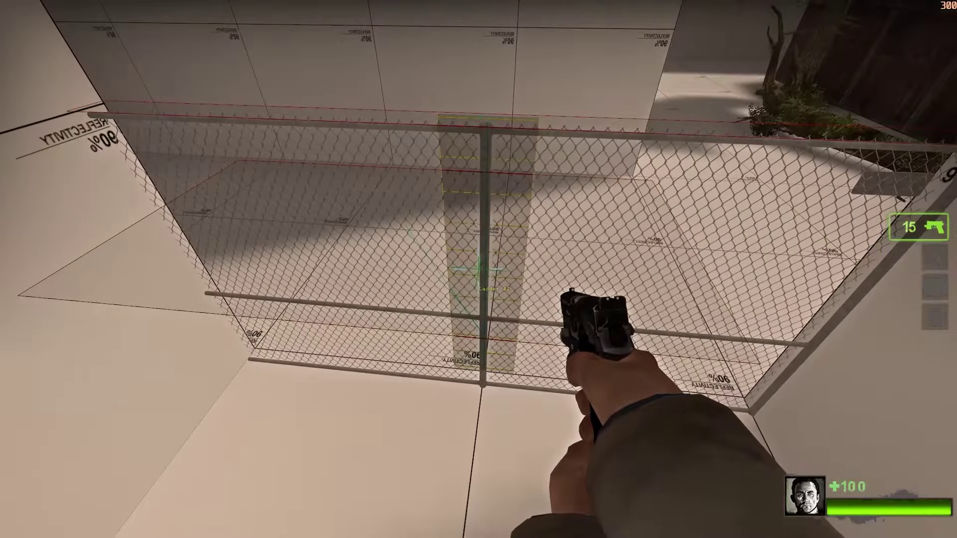
{"action": "key", "text": "grave"}
{"action": "key", "text": "grave"}
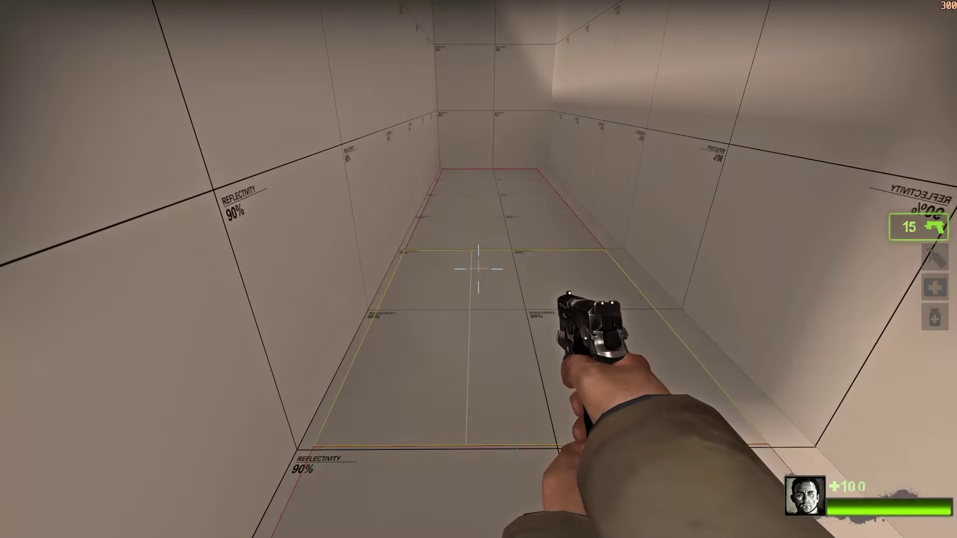
{"action": "key", "text": "m"}
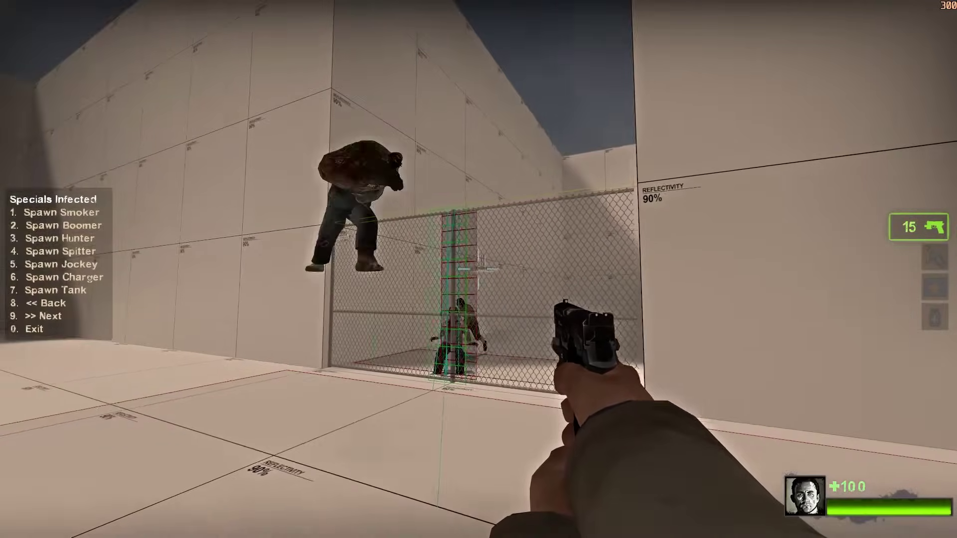
{"action": "key", "text": "w"}
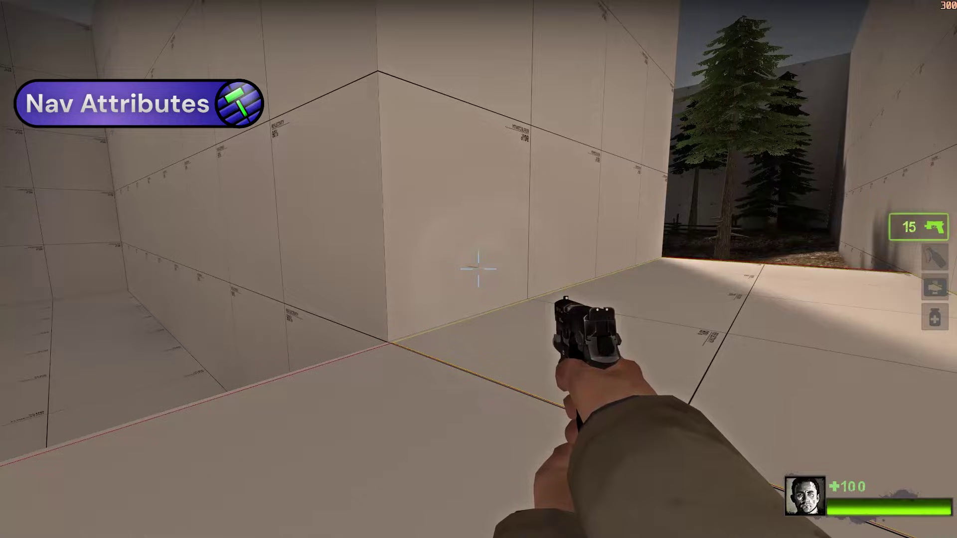
Noclip to the long white room with its floor nav areas shown via nav_edit
{"action": "key", "text": "grave"}
{"action": "type", "text": "z_de"}
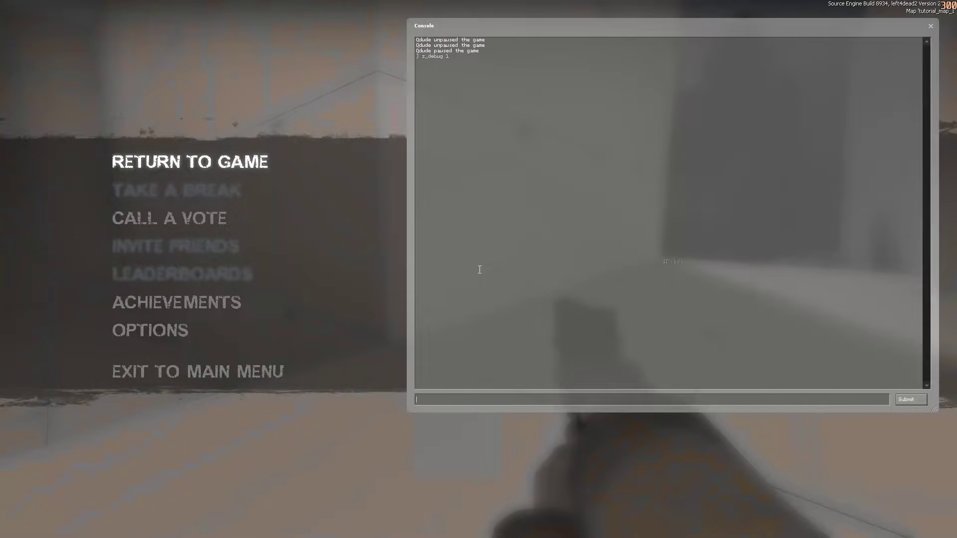
{"action": "key", "text": "Escape"}
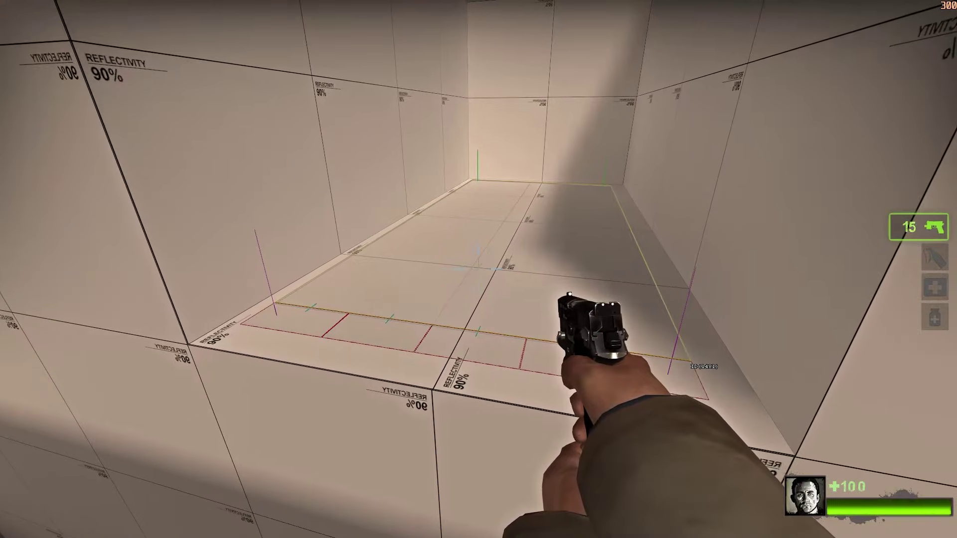
Add the room's three floor nav areas to the selected set and mark them EMPTY
{"action": "key", "text": "equal"}
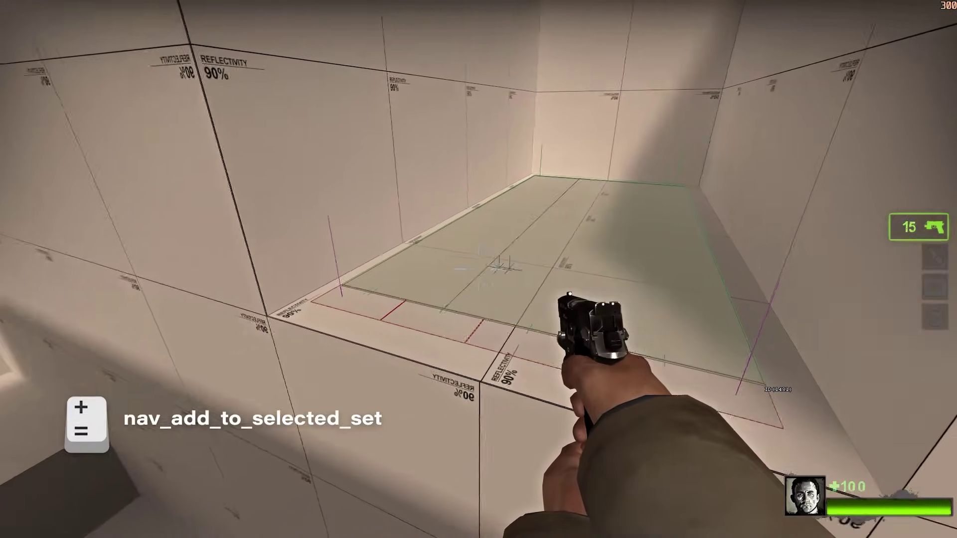
{"action": "key", "text": "equal"}
{"action": "key", "text": "equal"}
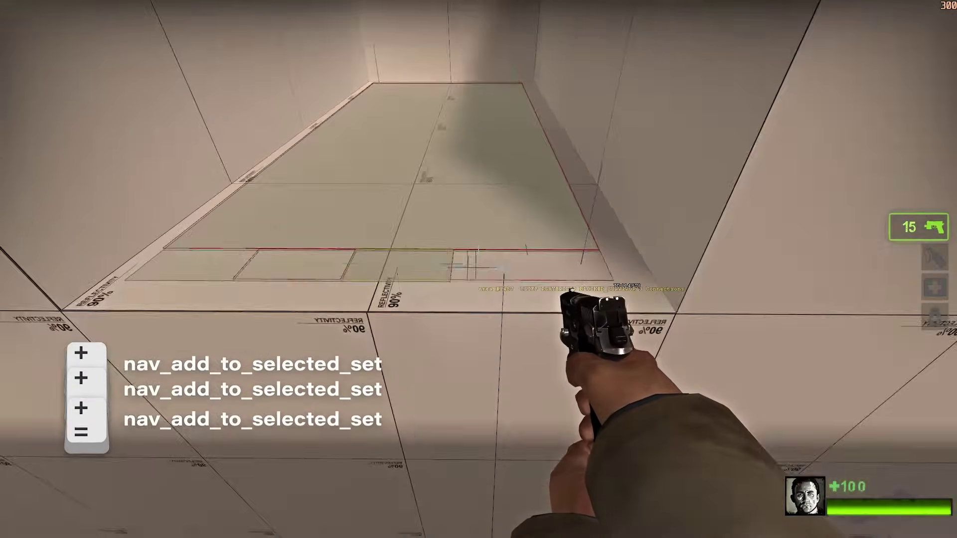
{"action": "key", "text": "equal"}
{"action": "key", "text": "grave"}
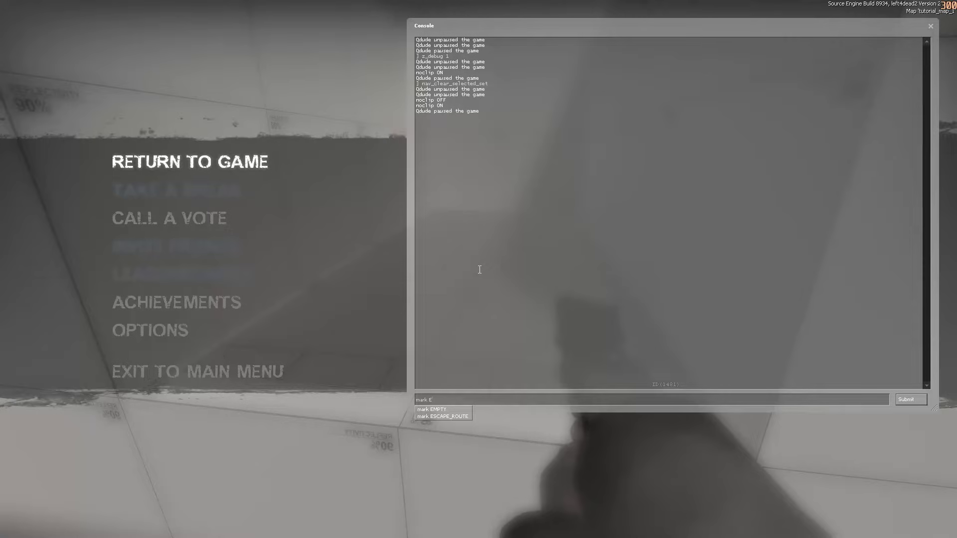
{"action": "key", "text": "grave"}
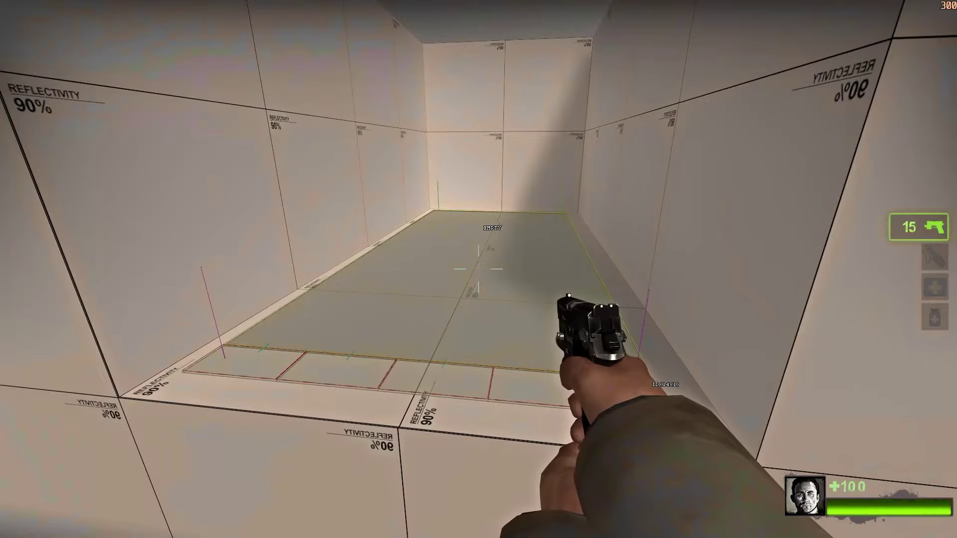
Inspect the marked areas, then run clear_attribute EMPTY to remove the attribute
{"action": "key", "text": "w"}
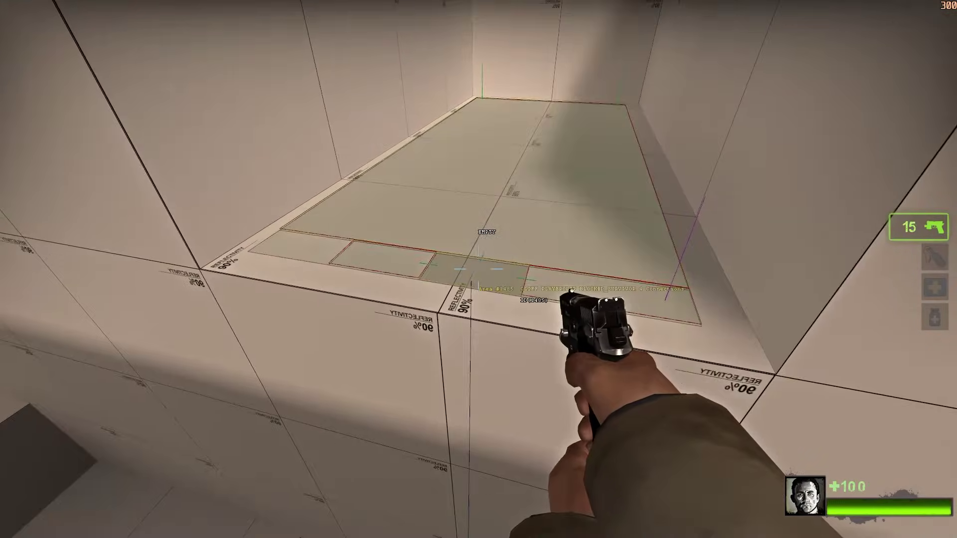
{"action": "key", "text": "d"}
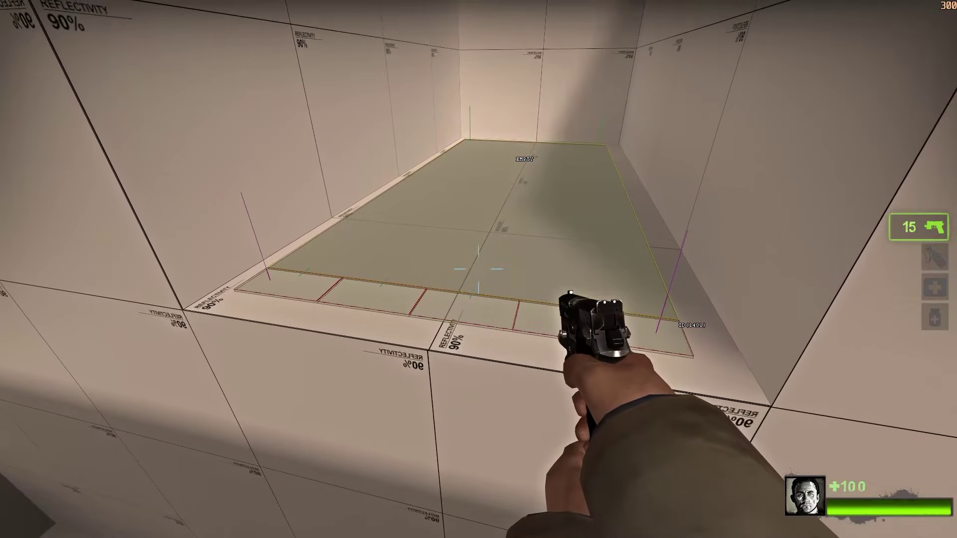
{"action": "key", "text": "Escape"}
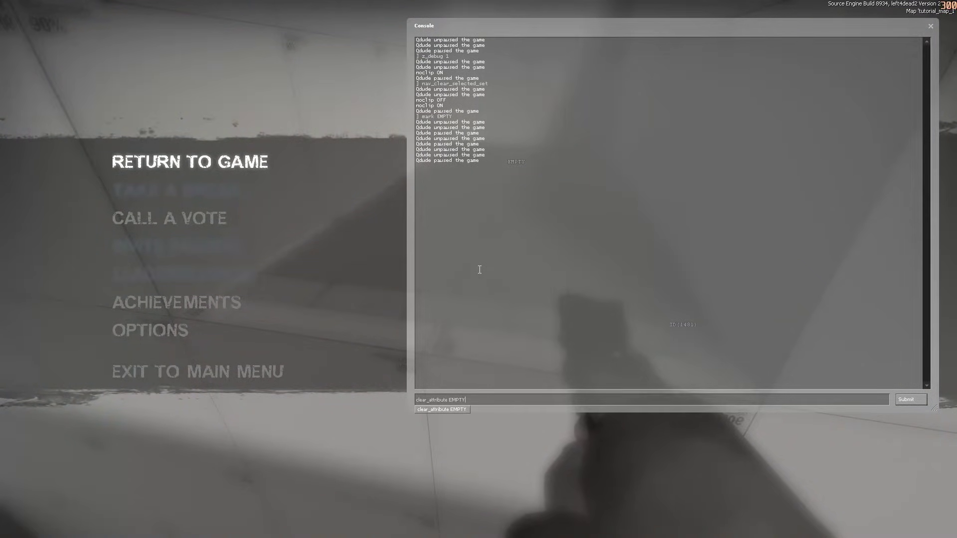
{"action": "key", "text": "Escape"}
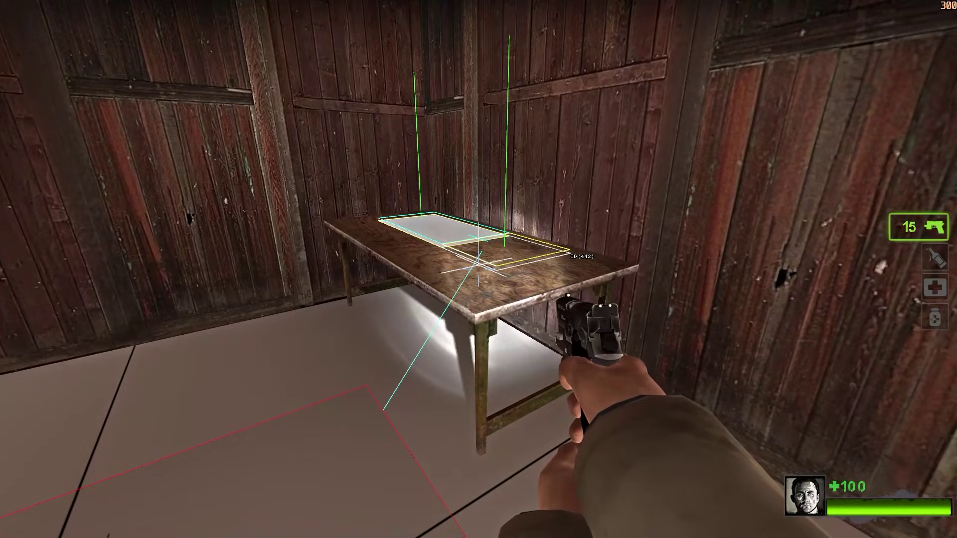
Select both shack tabletop nav areas, mark them NOTHREAT and NO_MOBS, and check the labels
{"action": "key", "text": "equal"}
{"action": "key", "text": "grave"}
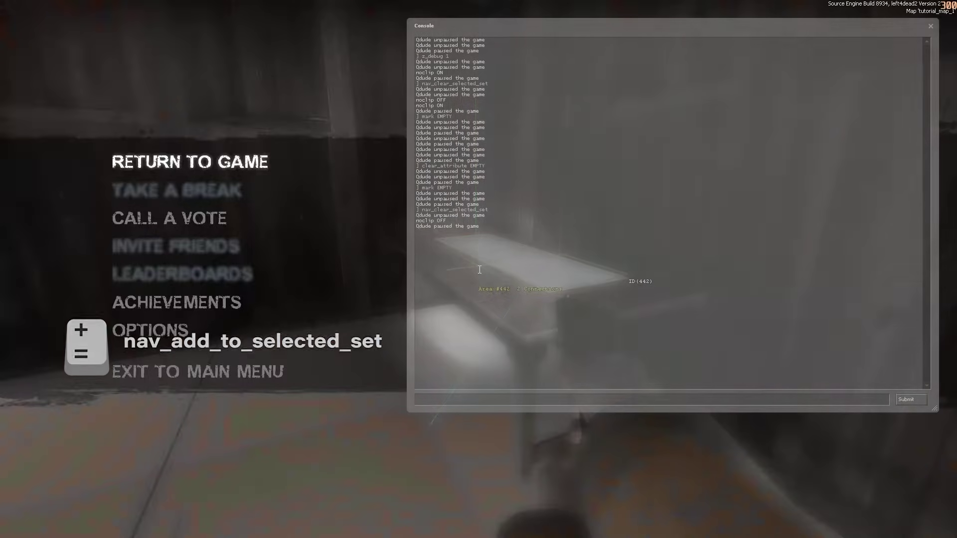
{"action": "type", "text": "ma"}
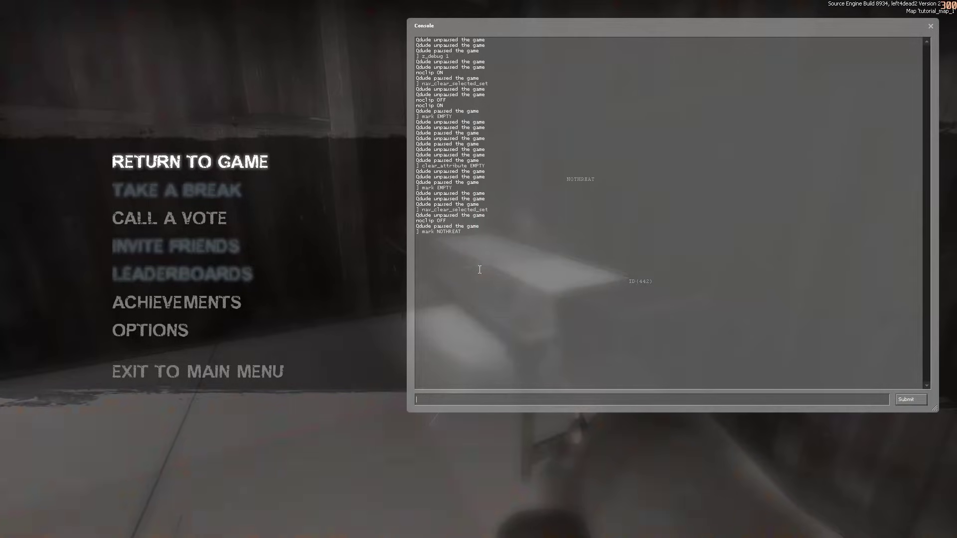
{"action": "key", "text": "grave"}
{"action": "key", "text": "grave"}
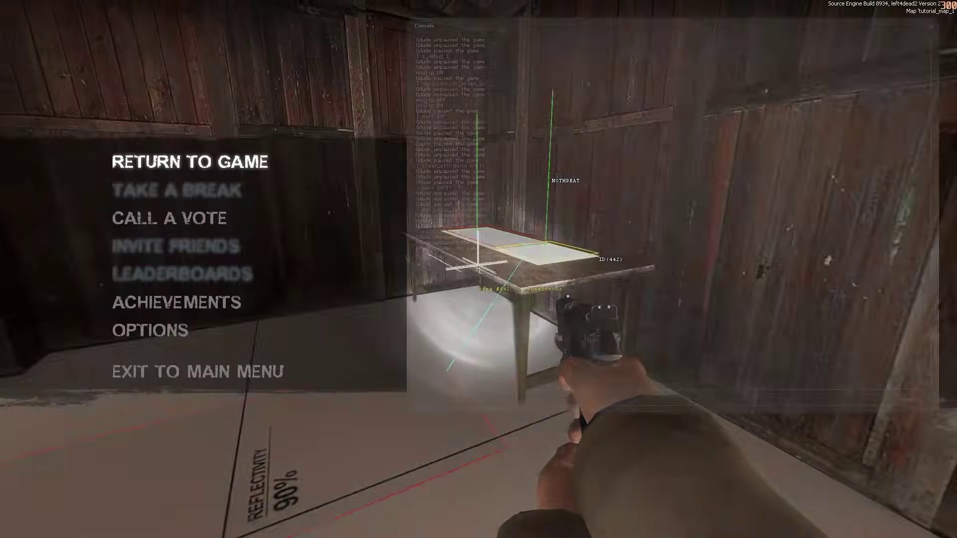
{"action": "type", "text": "mark NO_M"}
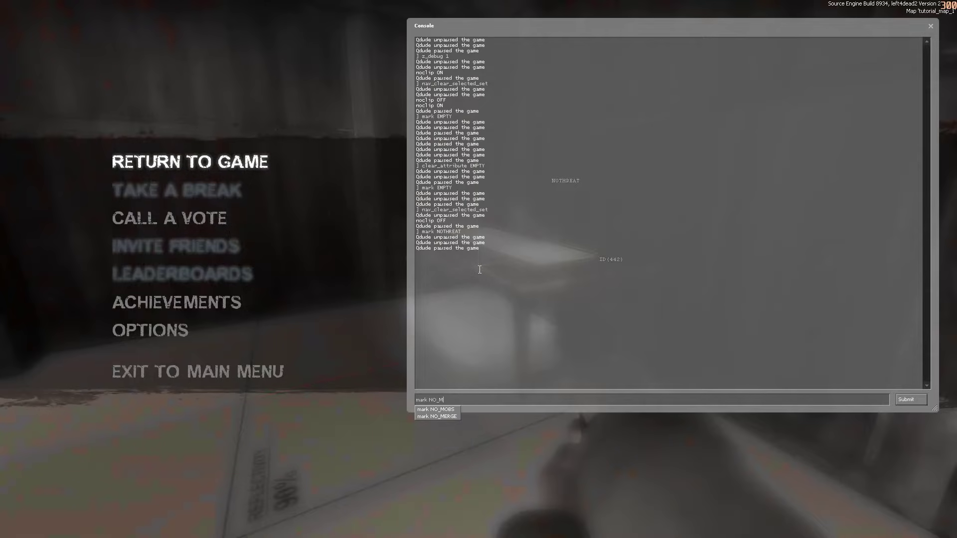
{"action": "key", "text": "grave"}
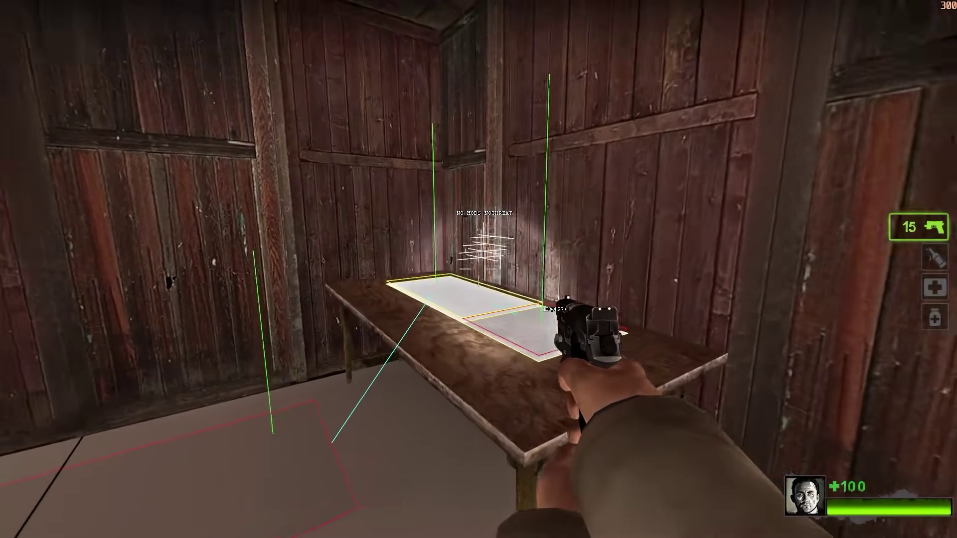
{"action": "key", "text": "b"}
{"action": "key", "text": "b"}
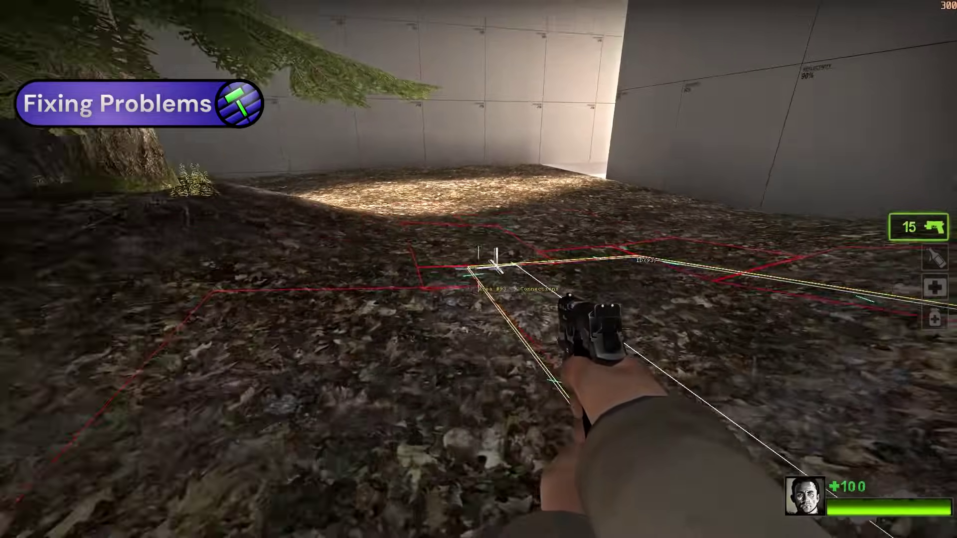
Walk from the forest path through the white corridors and barriers to the ladder
{"action": "key", "text": "w"}
{"action": "key", "text": "w"}
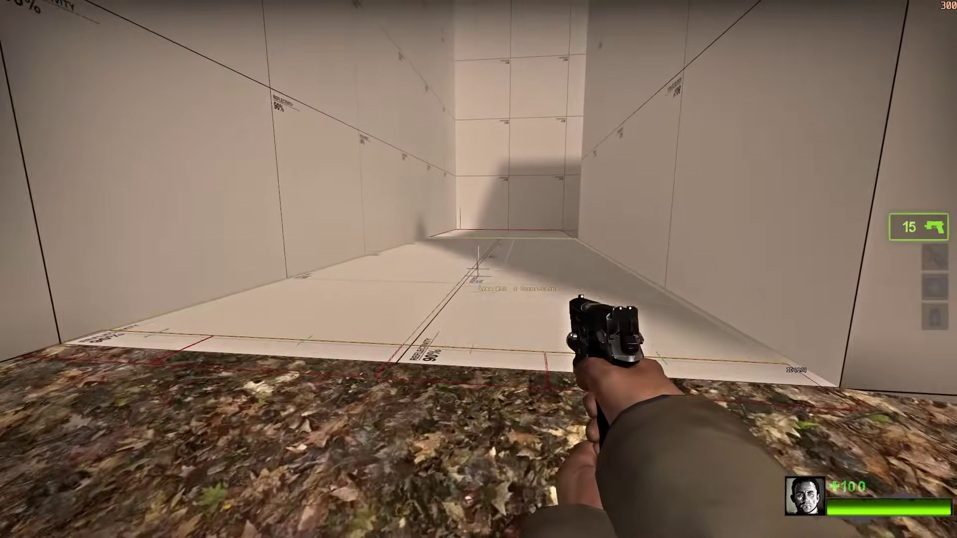
{"action": "key", "text": "w"}
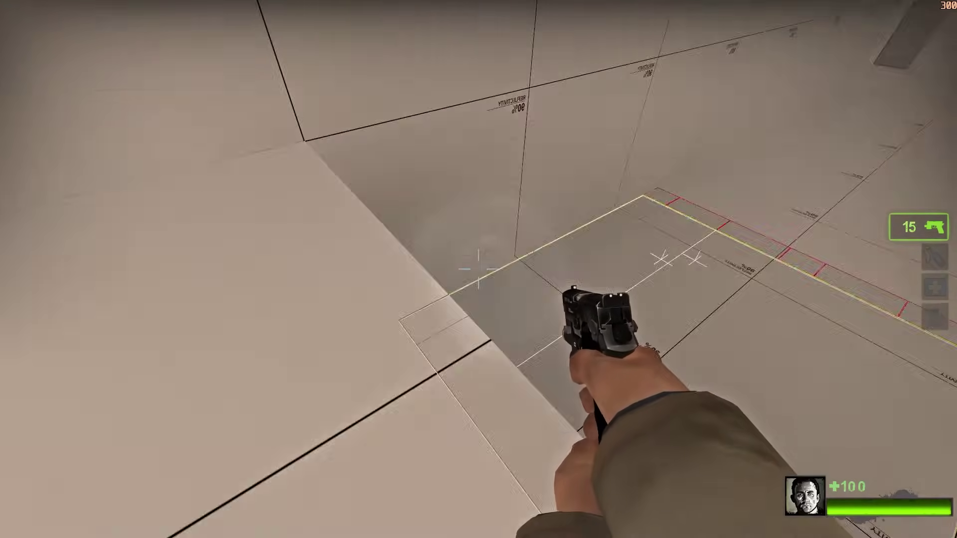
{"action": "key", "text": "w"}
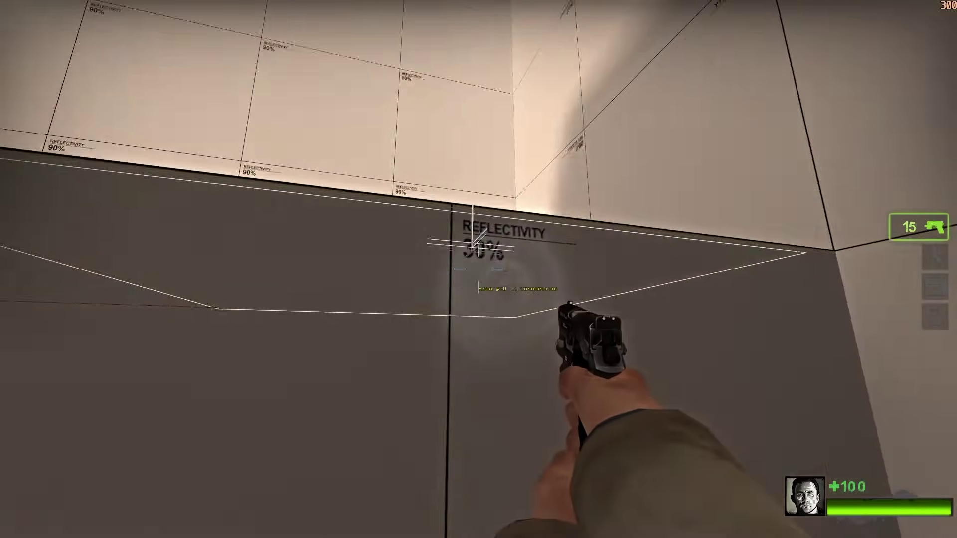
{"action": "key", "text": "w"}
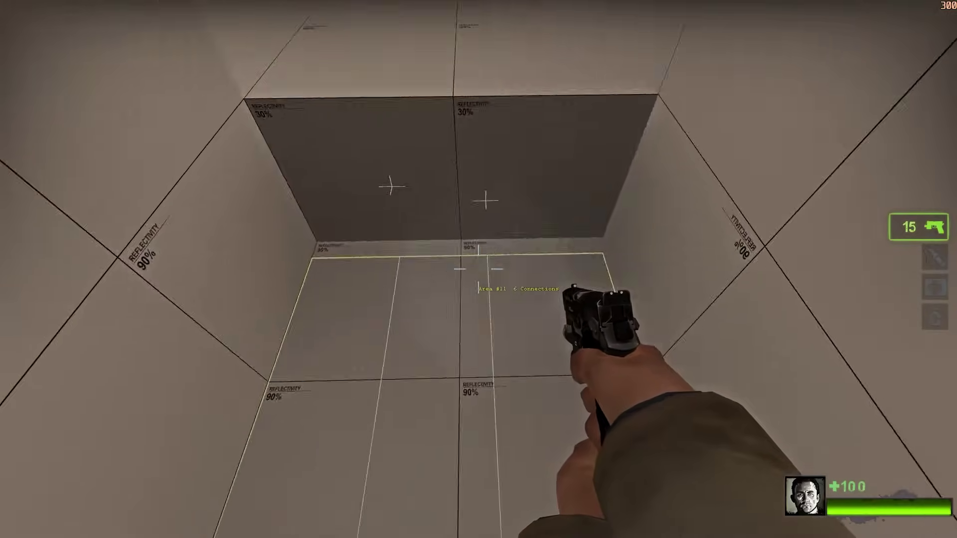
{"action": "key", "text": "w"}
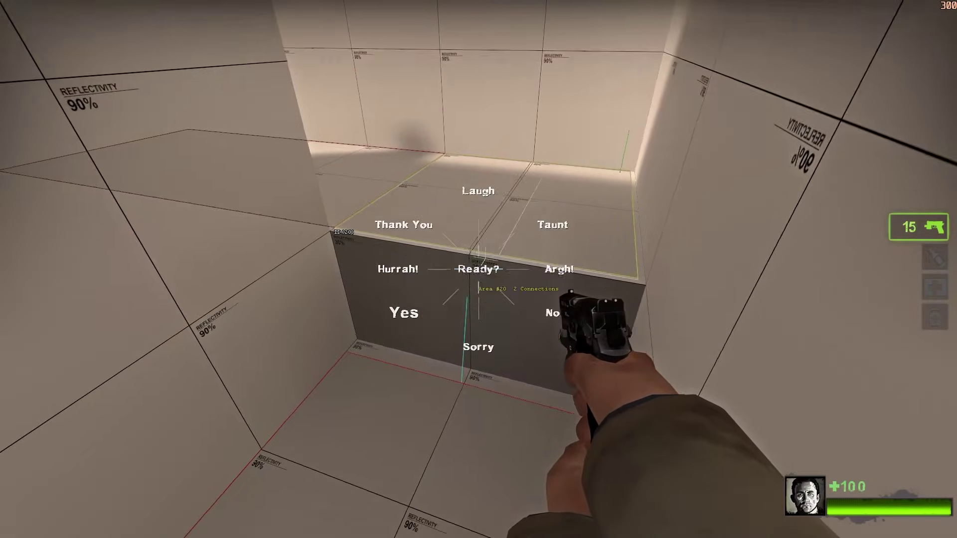
{"action": "key", "text": "w"}
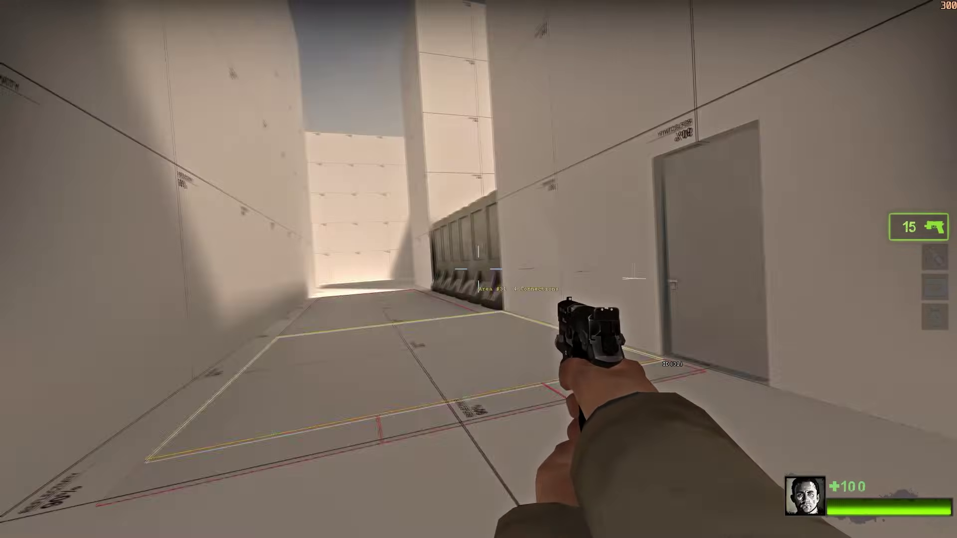
{"action": "key", "text": "w"}
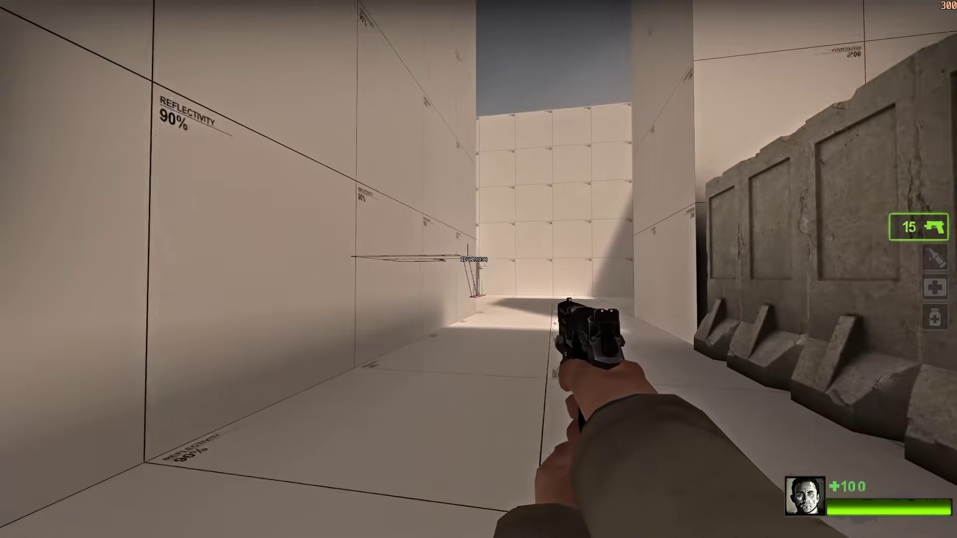
{"action": "key", "text": "w"}
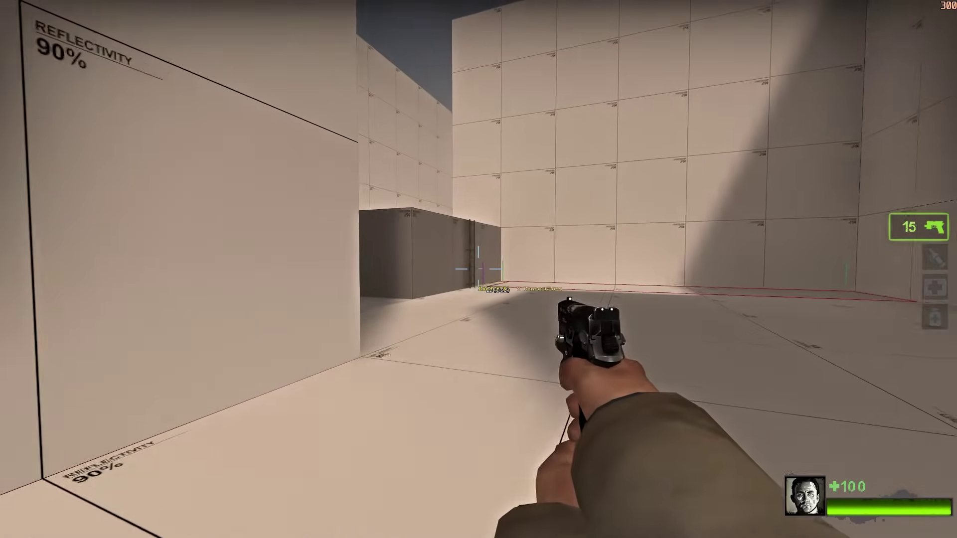
{"action": "key", "text": "w"}
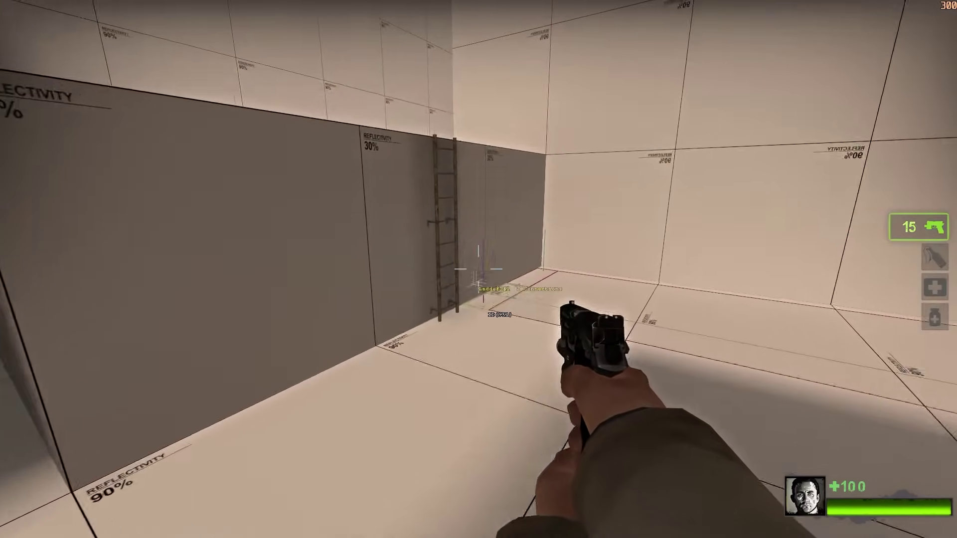
Climb the ladder to the upper floor and go through the door into the end room
{"action": "key", "text": "w"}
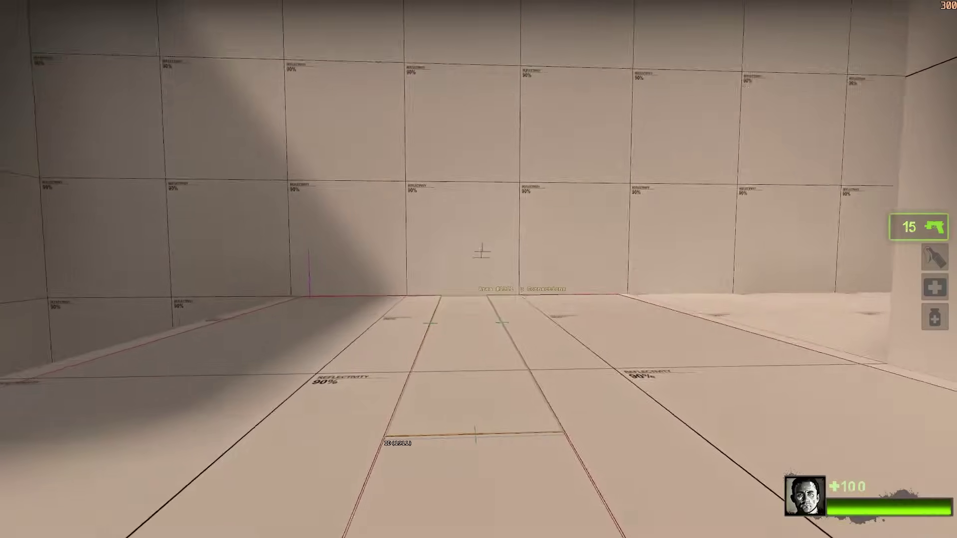
{"action": "key", "text": "r"}
{"action": "key", "text": "w"}
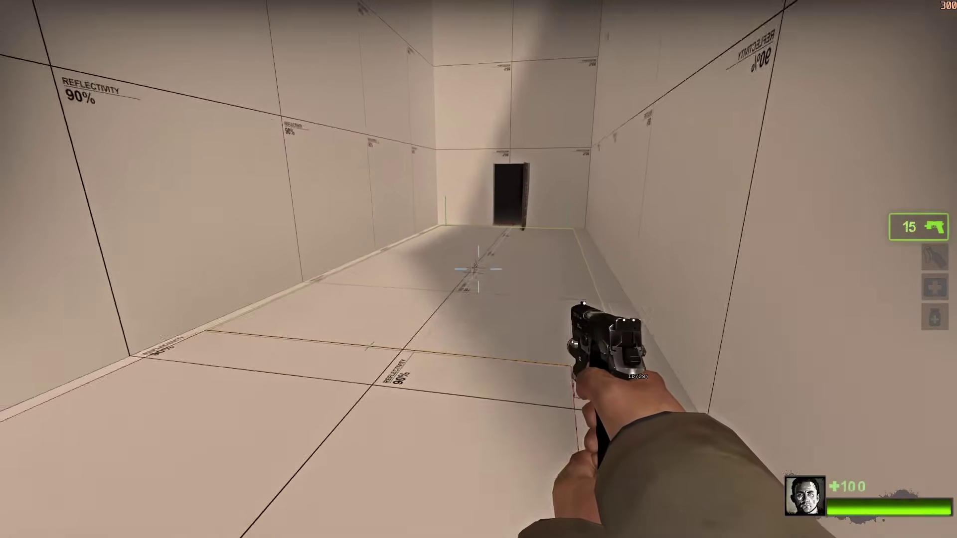
{"action": "key", "text": "e"}
{"action": "key", "text": "w"}
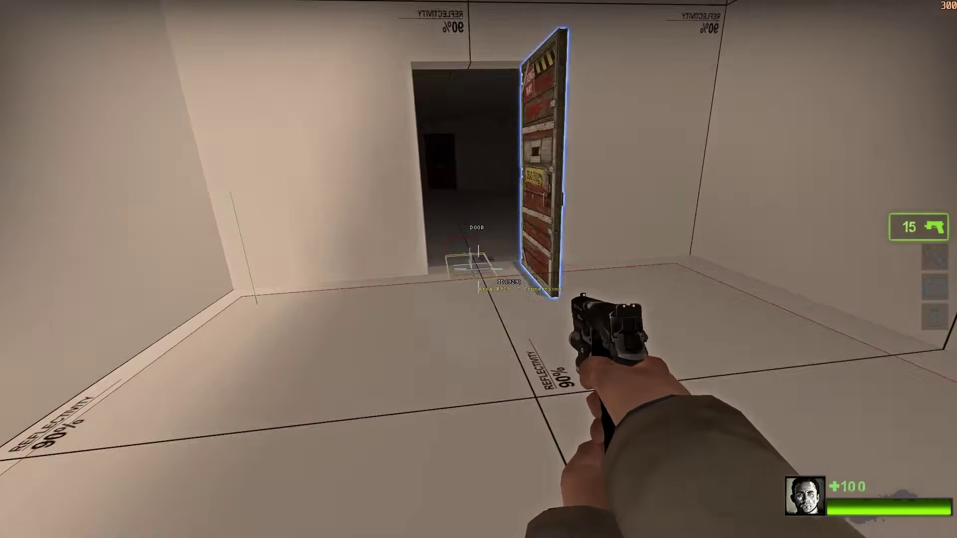